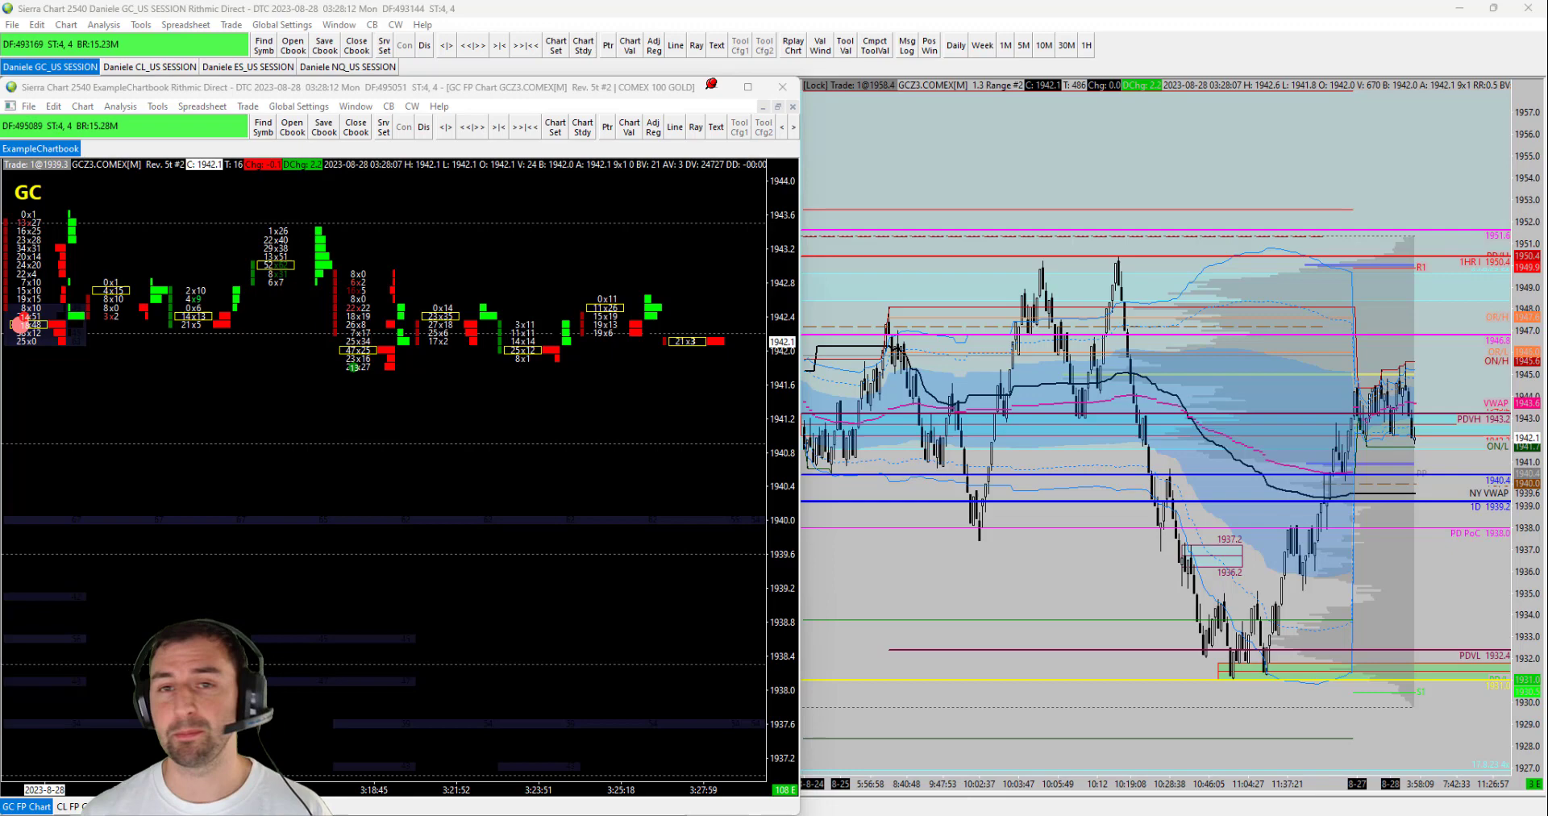
Step: Bring the YouTube browser forward, maximize it and open the account menu from the avatar
key("alt+Tab")
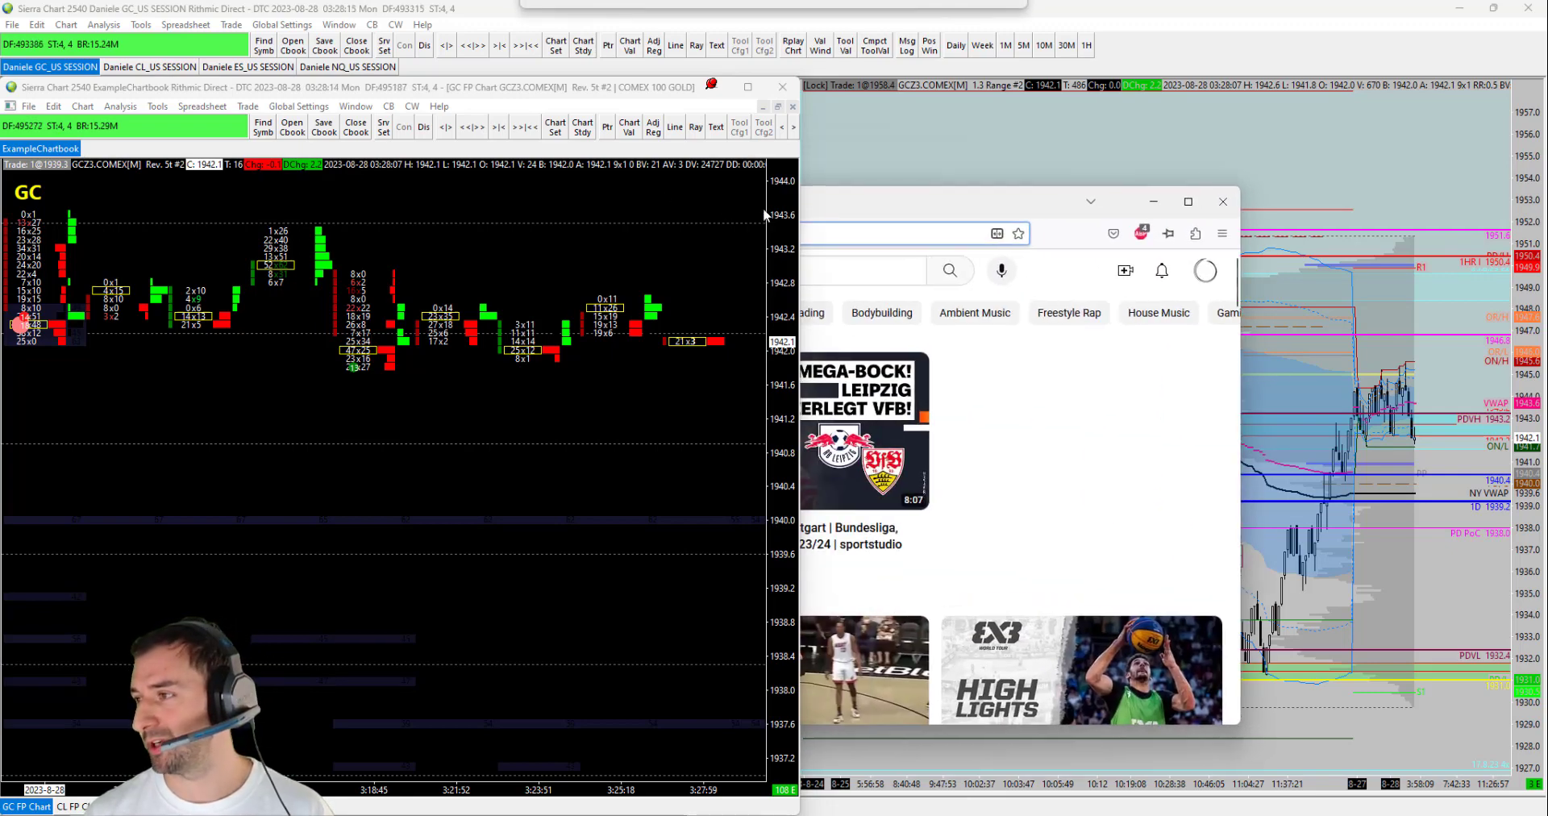
double_click(804, 214)
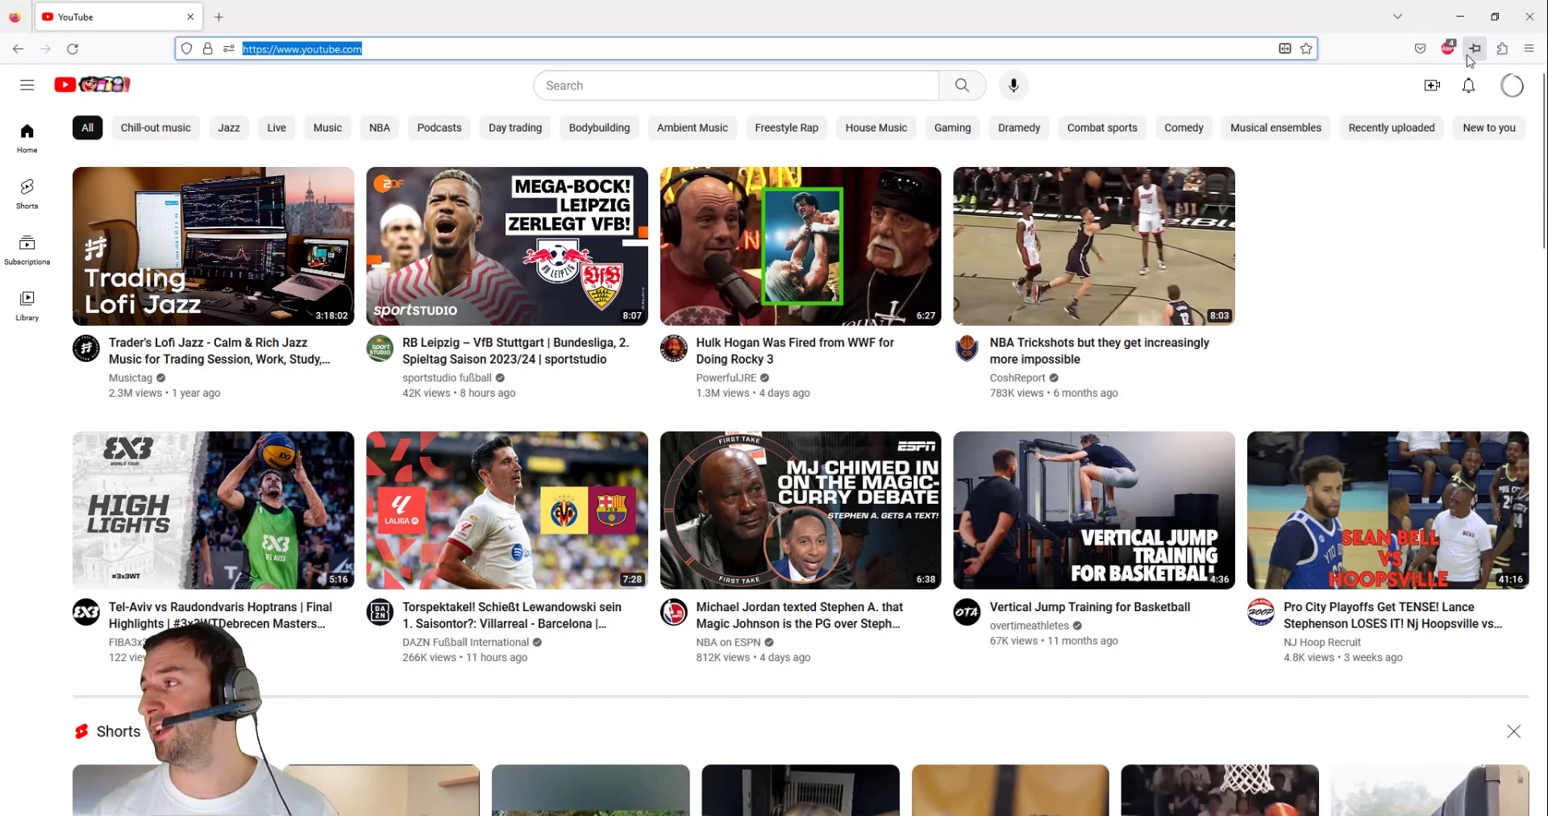
left_click(1511, 86)
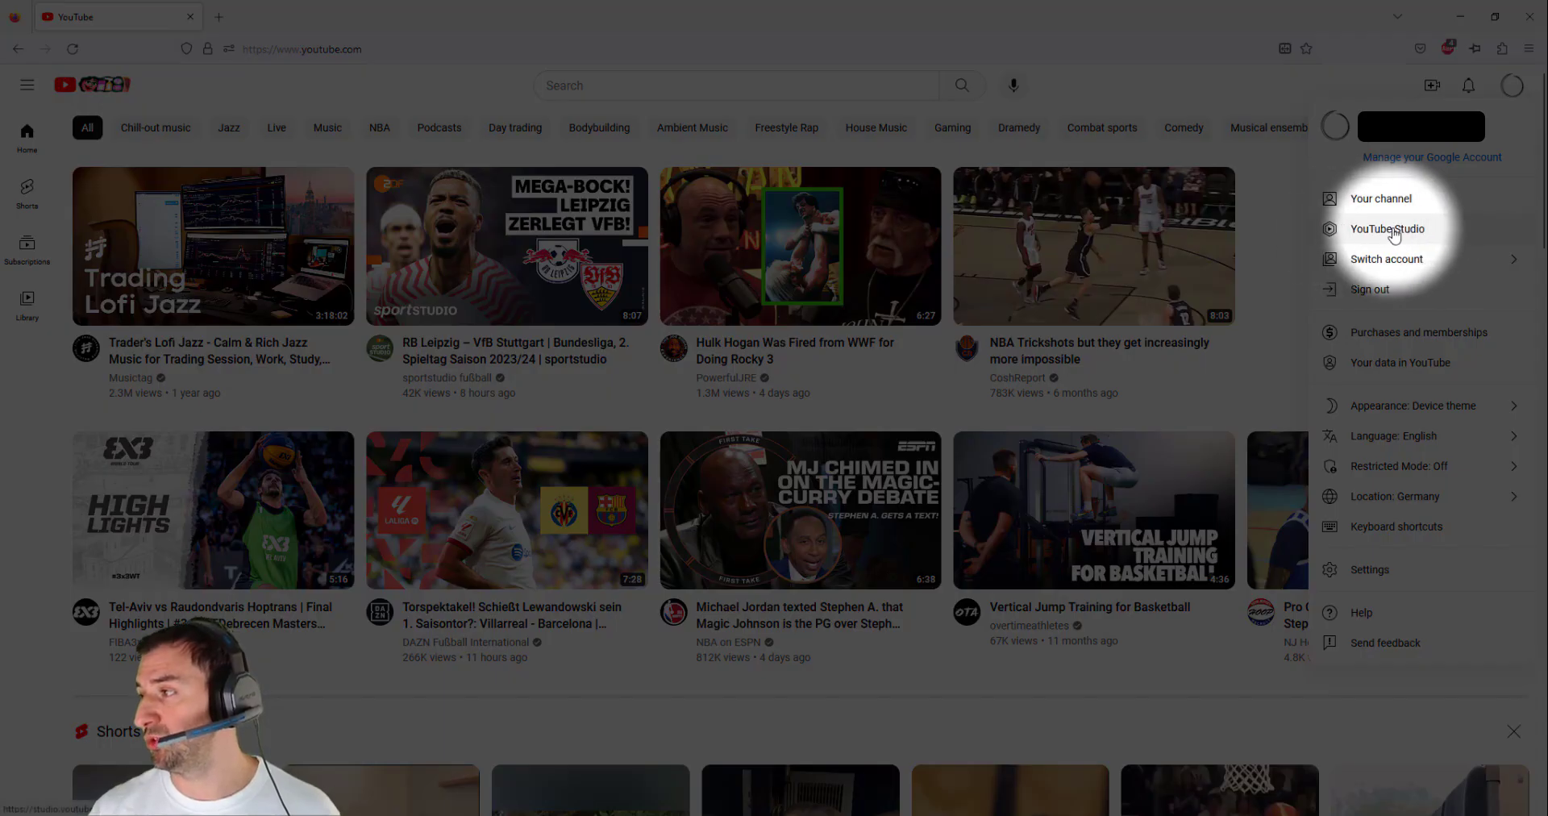
Step: Open YouTube Studio's Go live page for 'NY Session 11.08.2023', declining Firefox's credentials update
left_click(1403, 237)
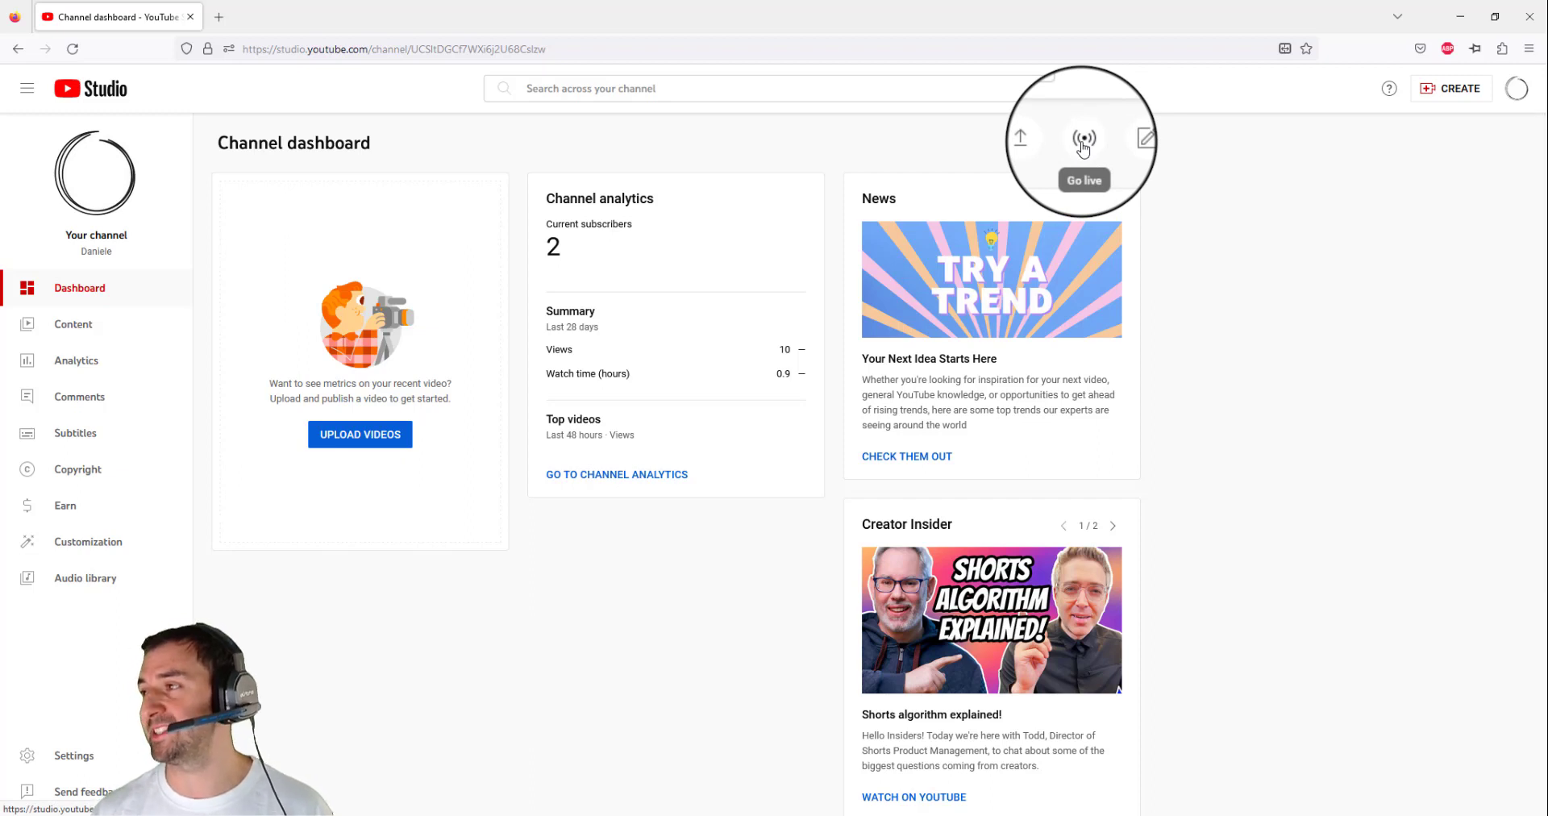
left_click(1082, 142)
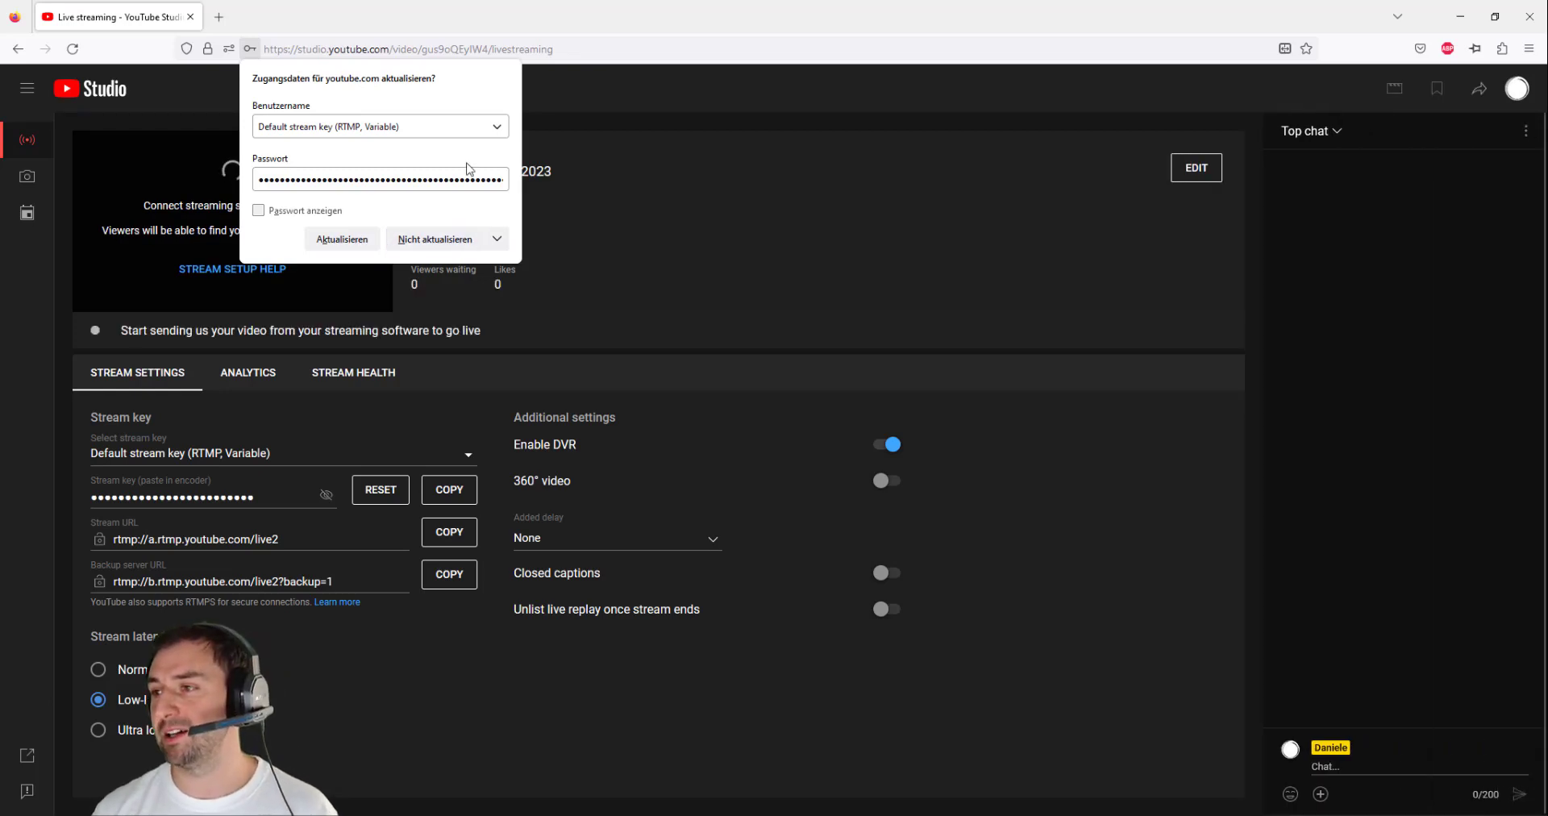
left_click(443, 240)
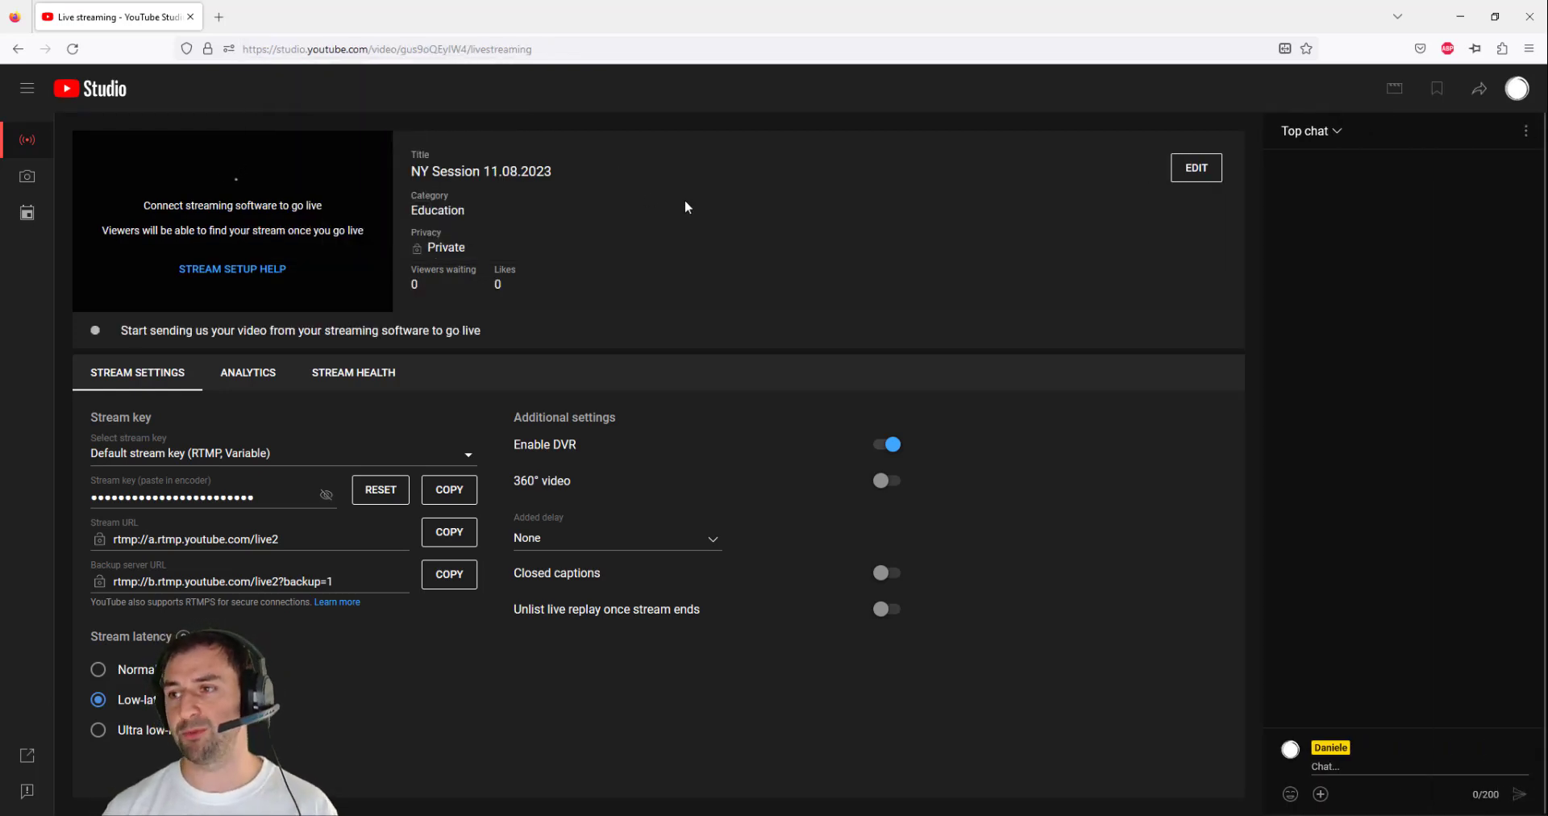
Step: Edit the stream title, replacing day 11 with 28 so it reads 'NY Session 28.08.2023'
left_click(1197, 168)
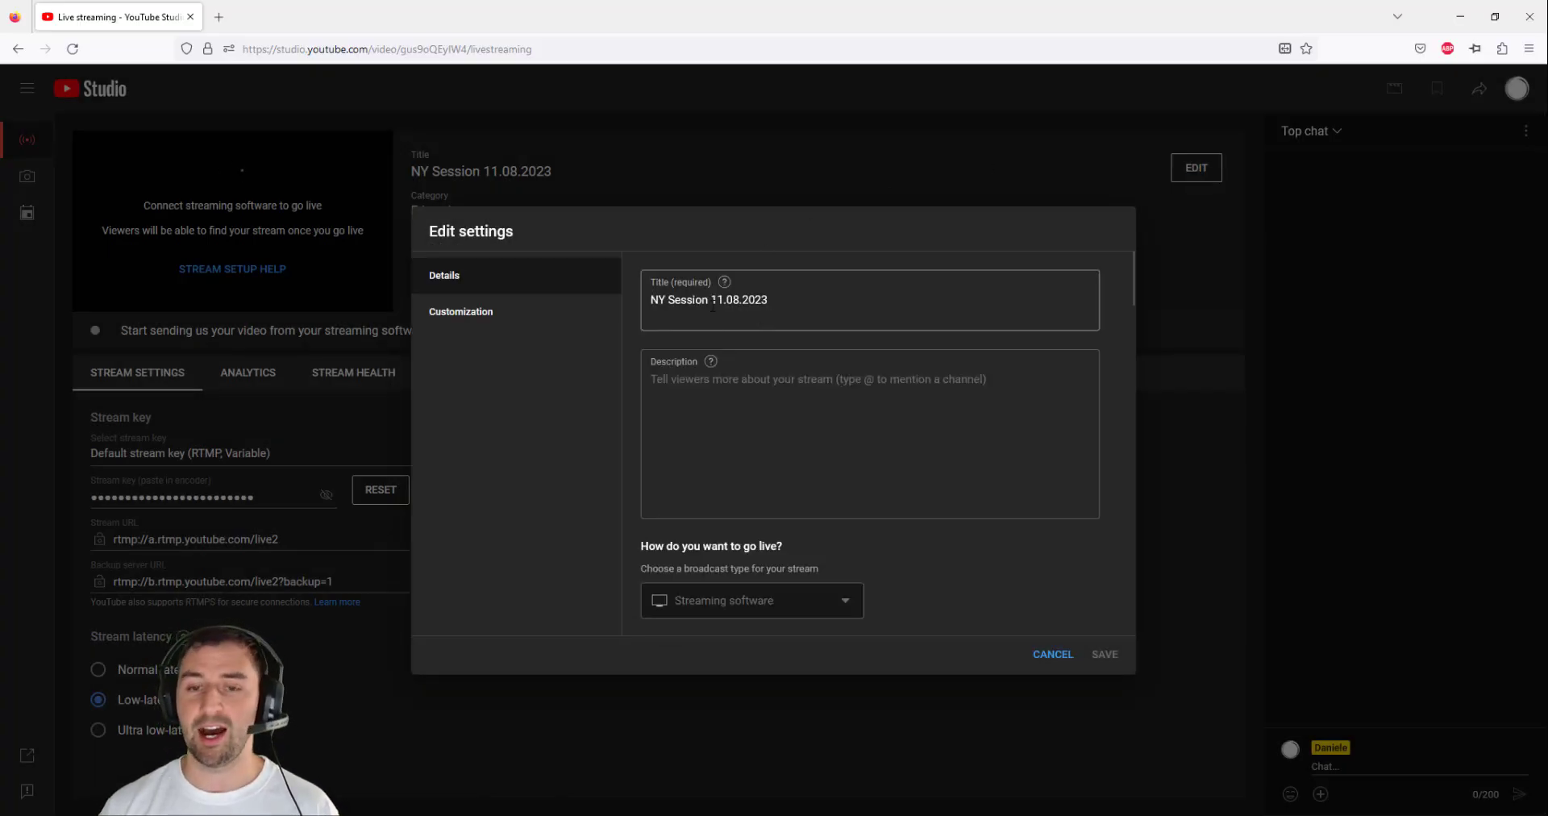
left_click(726, 301)
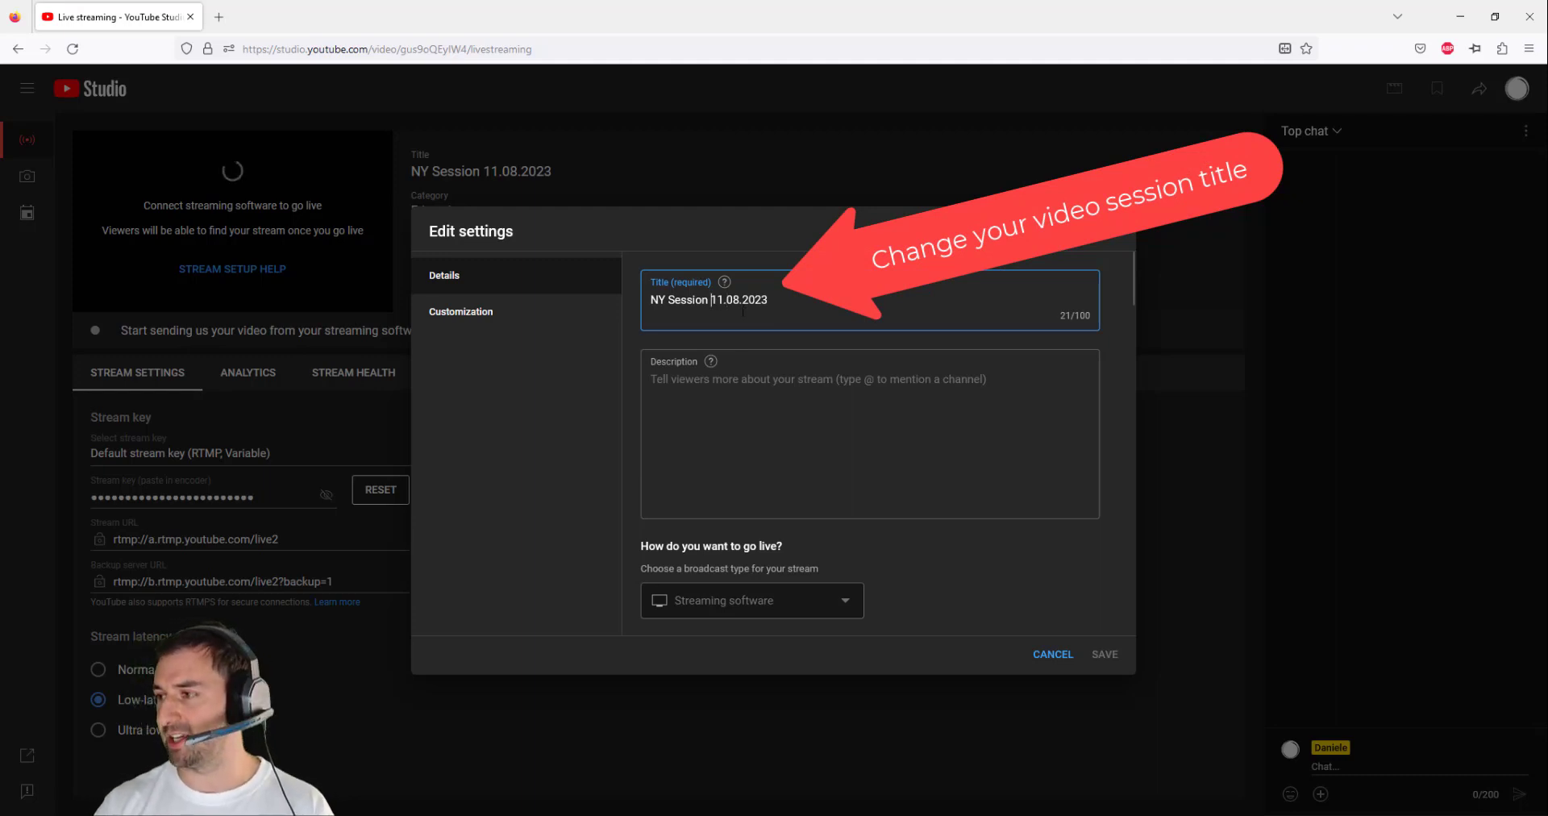
key("Delete")
key("Delete")
type("28")
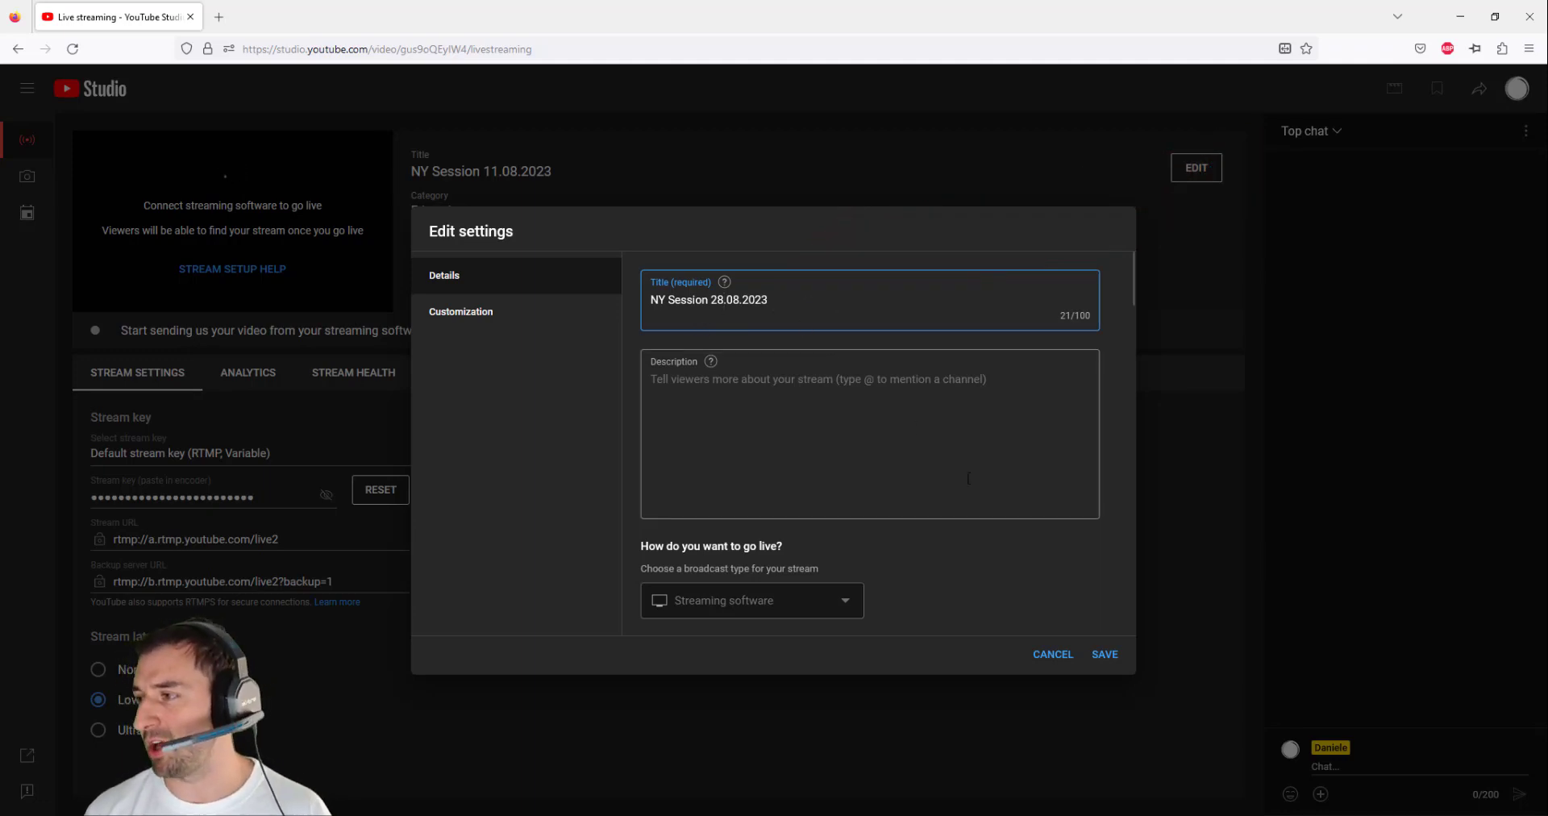
scroll(1035, 395, "down", 3)
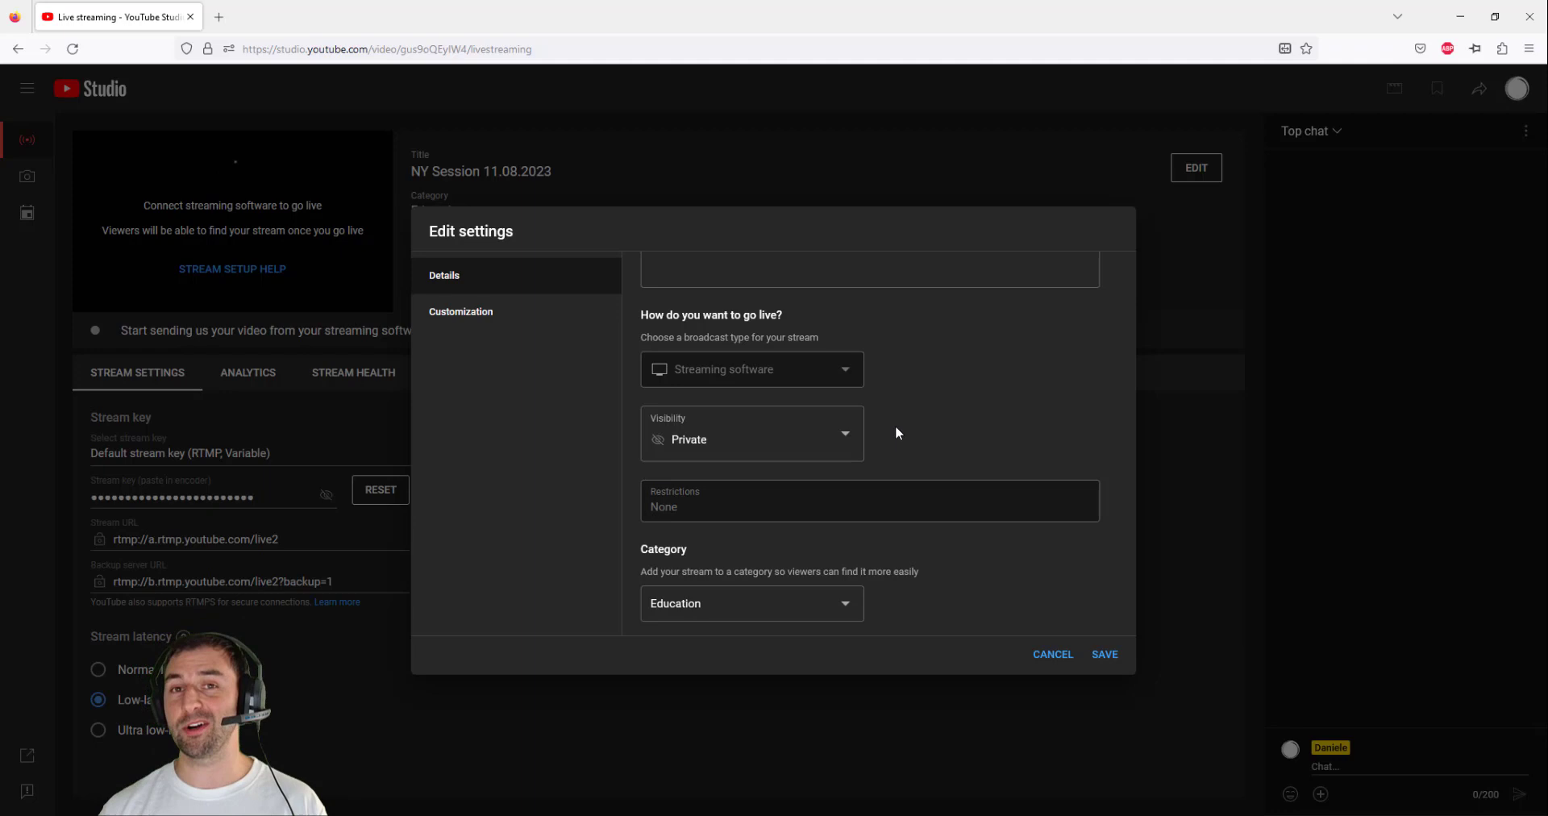
left_click(813, 444)
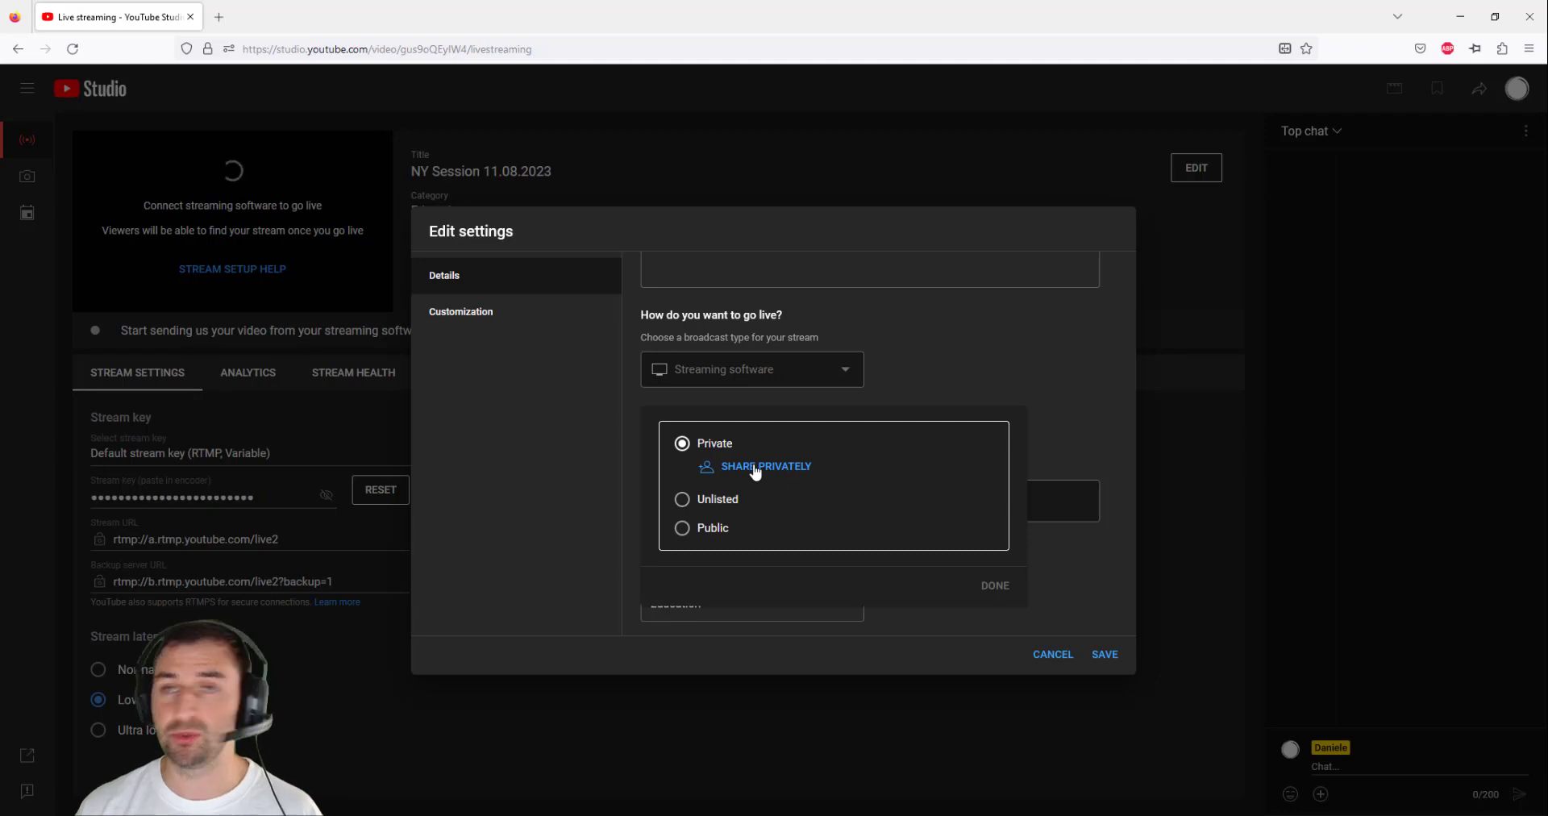
left_click(728, 476)
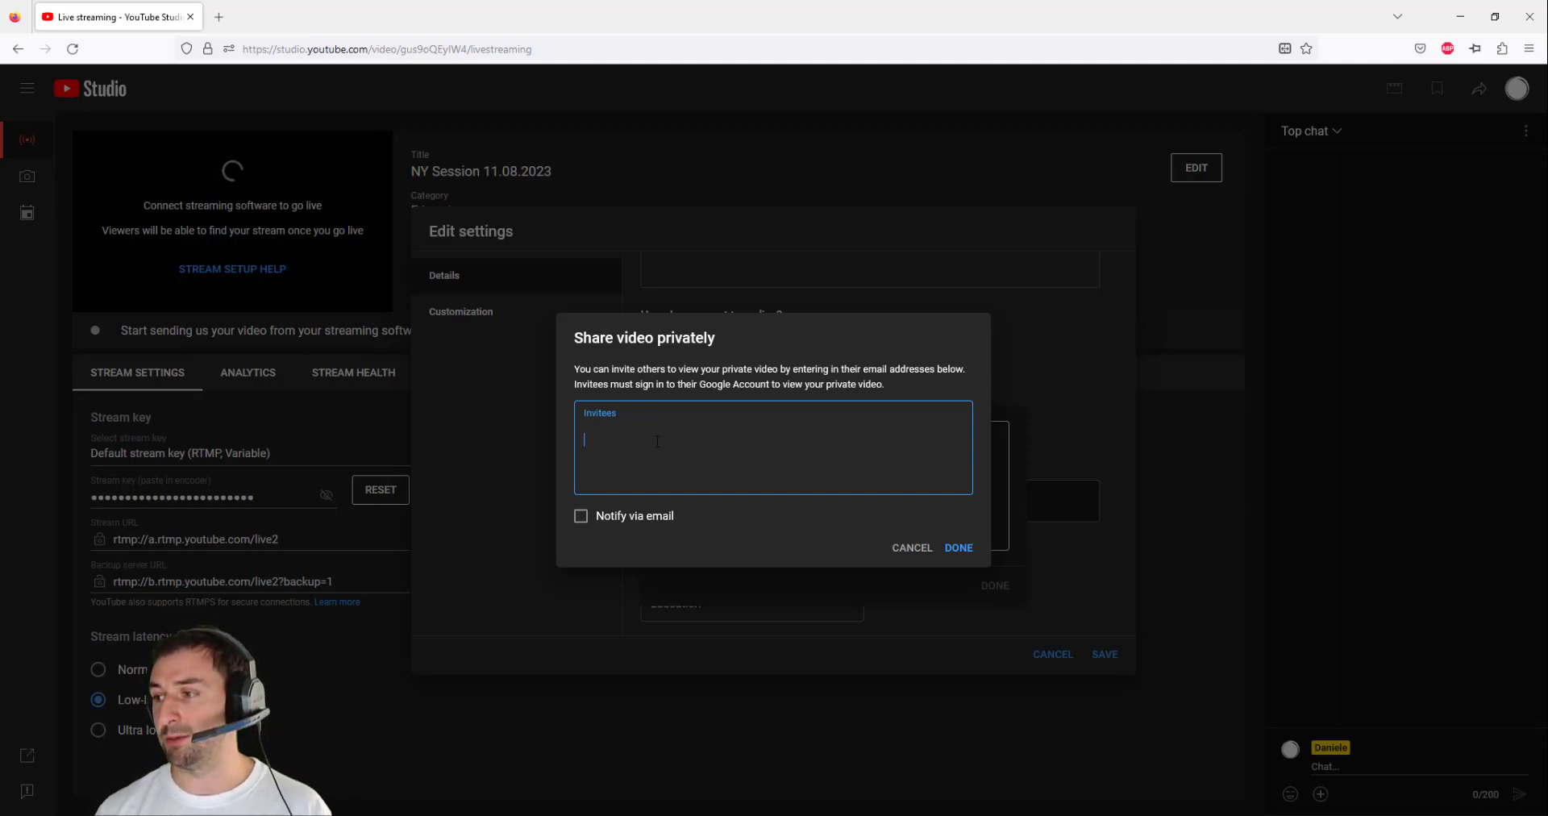
left_click(912, 548)
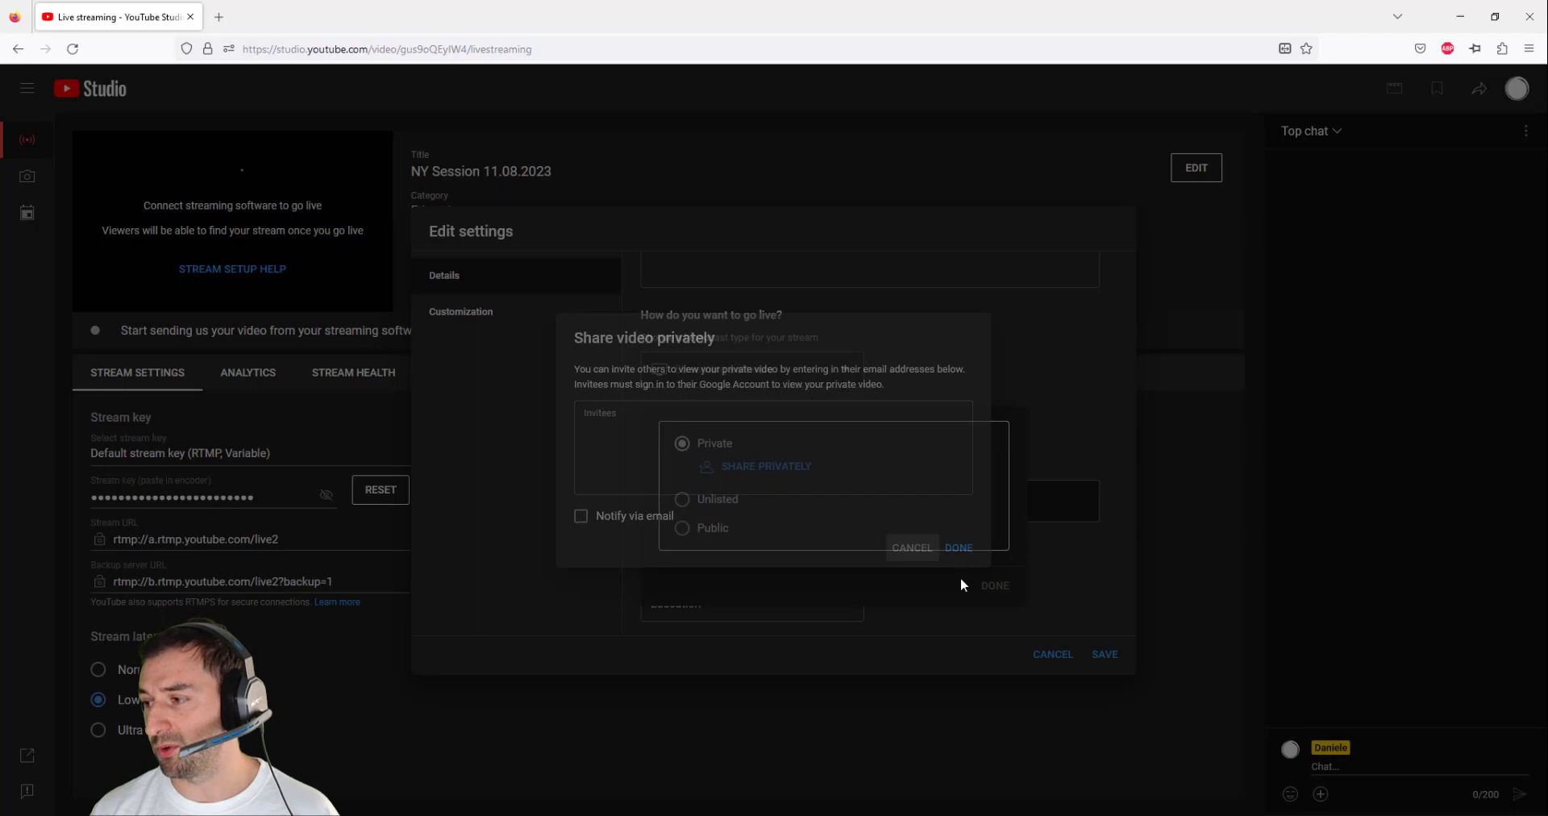
left_click(995, 374)
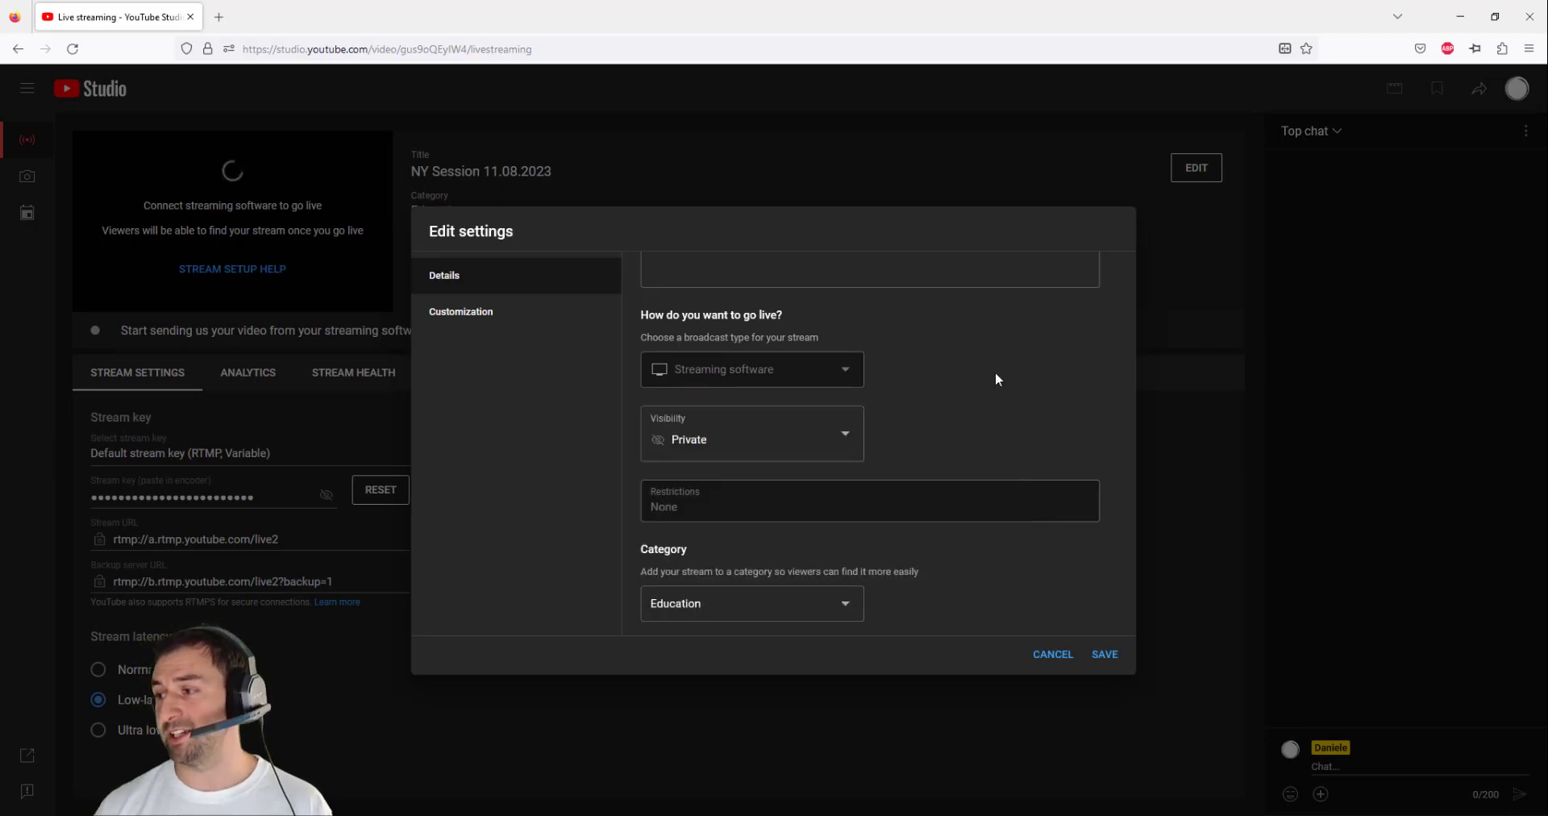
scroll(952, 367, "up", 3)
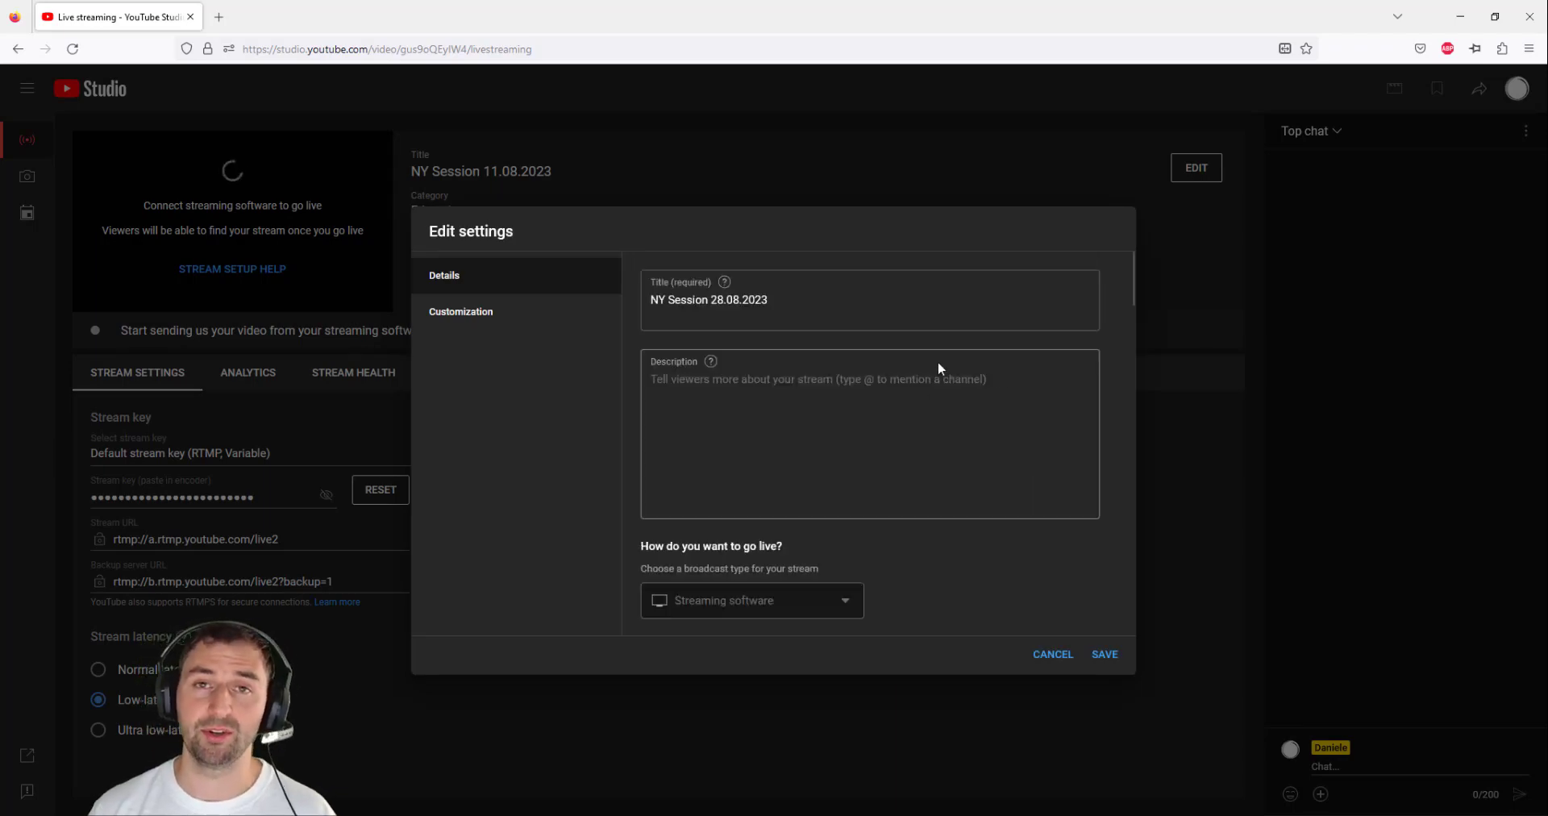
scroll(1048, 548, "down", 10)
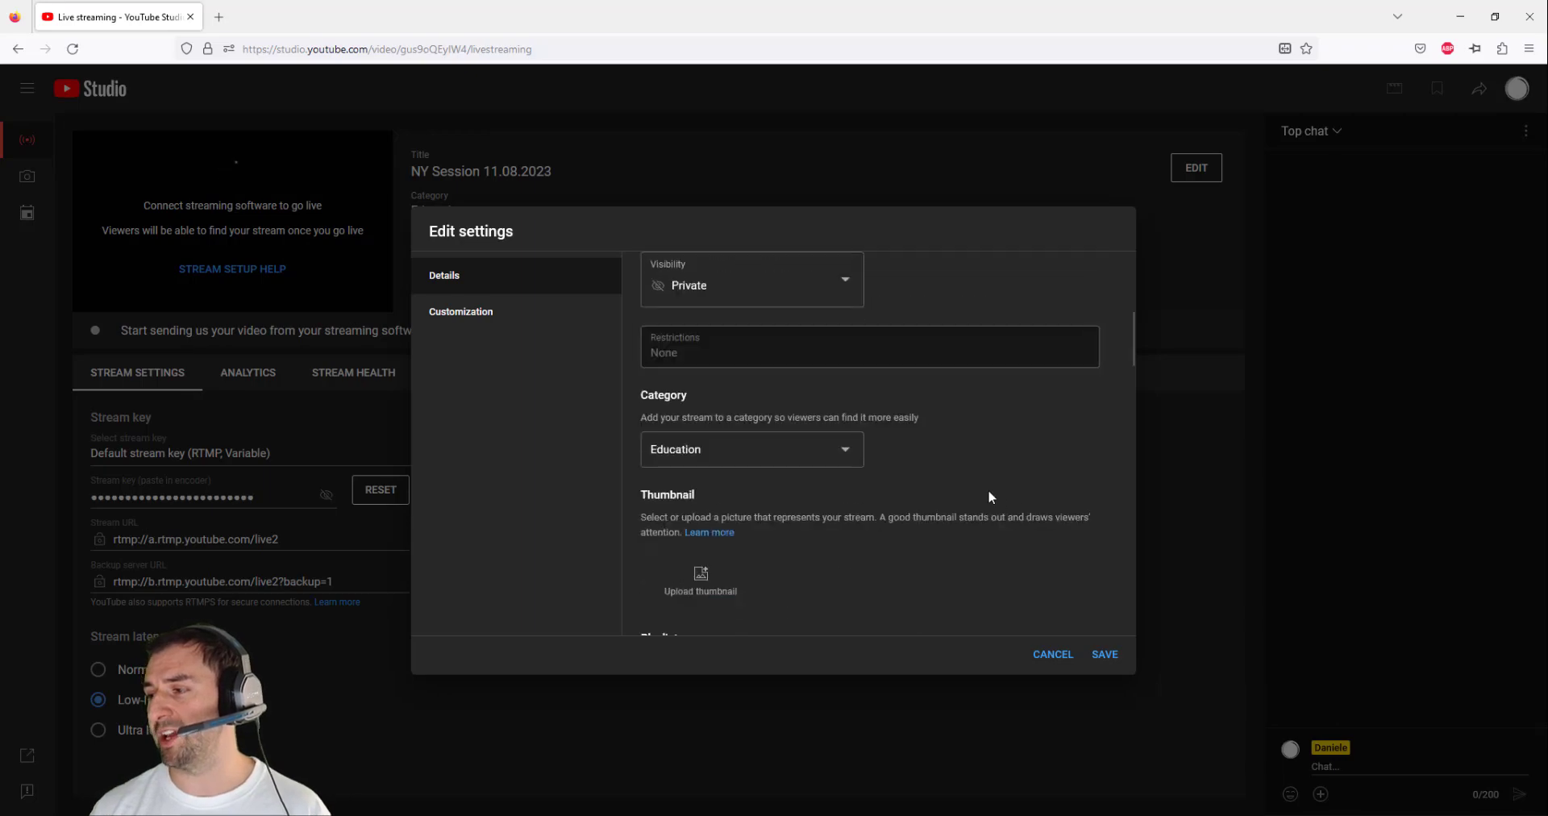
scroll(979, 488, "down", 10)
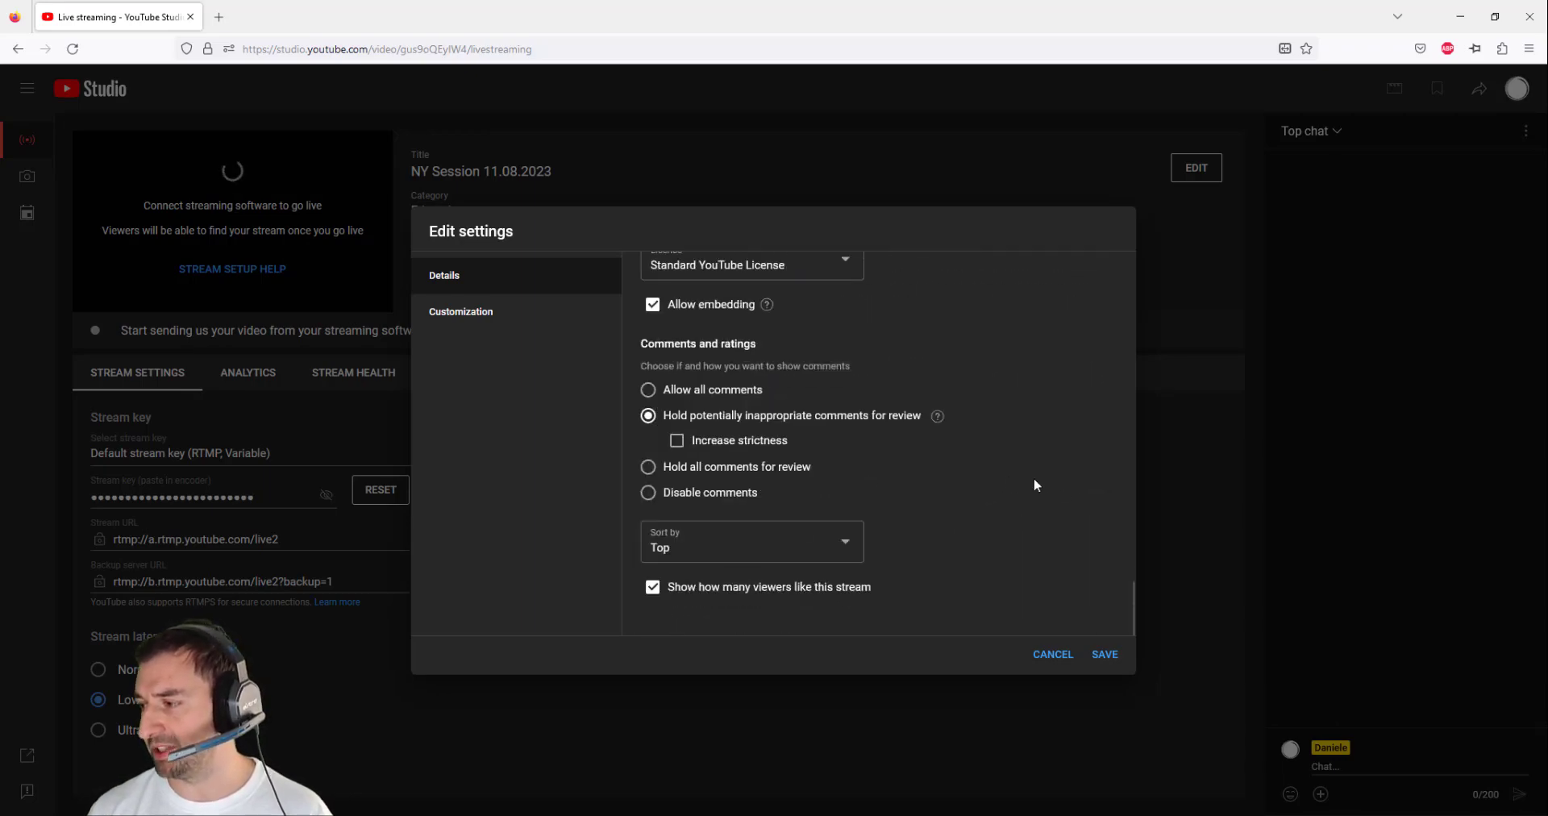
Step: Save the Edit settings dialog so the 'NY Session 28.08.2023' title is kept
left_click(1105, 655)
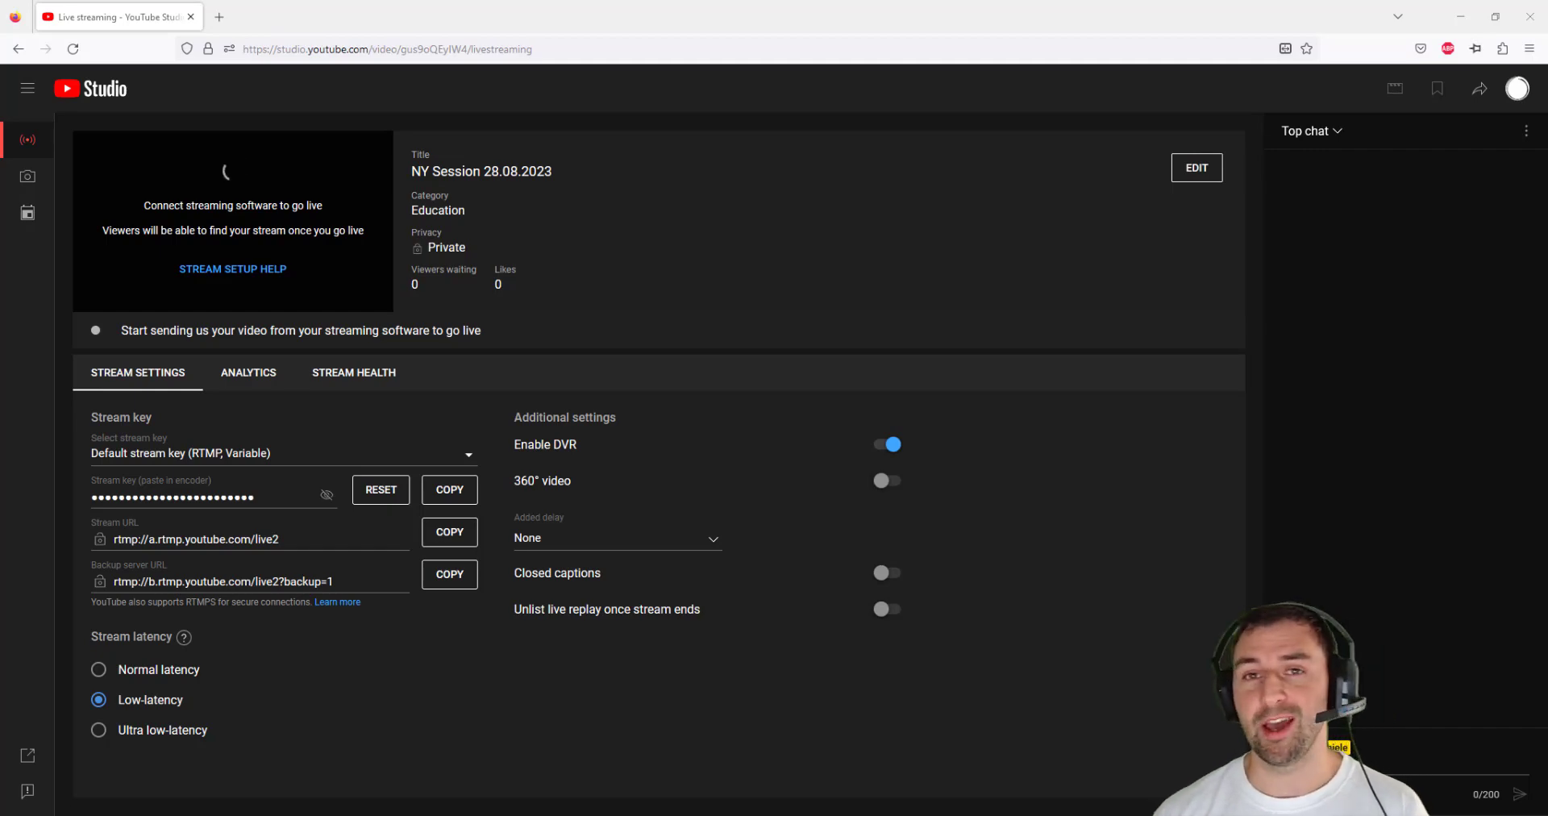
Step: Load obsproject.com in a new Firefox tab and scroll to its download options
left_click(219, 16)
left_click(361, 49)
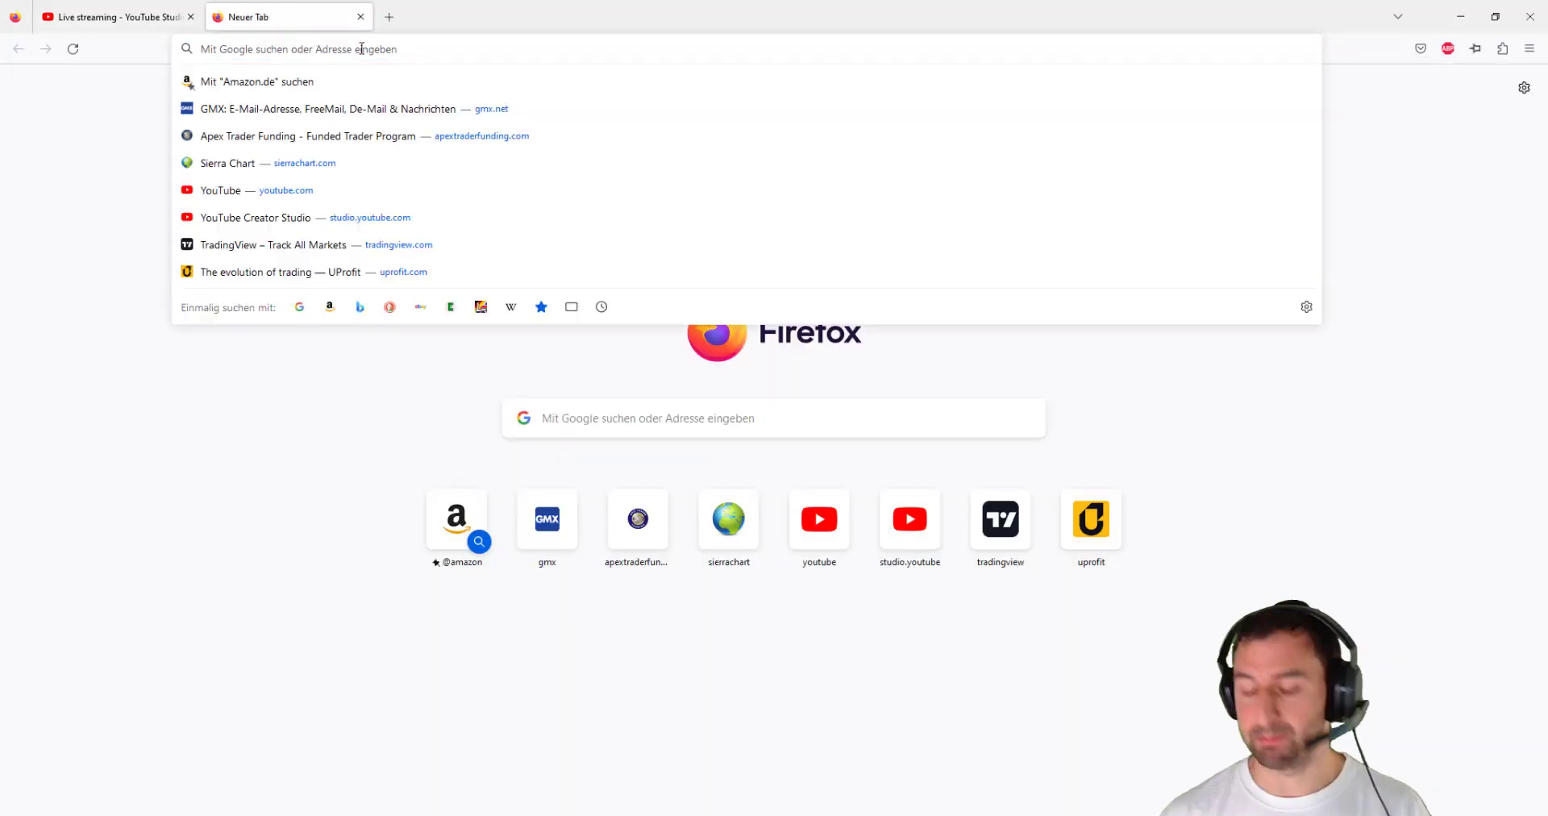
type("obs")
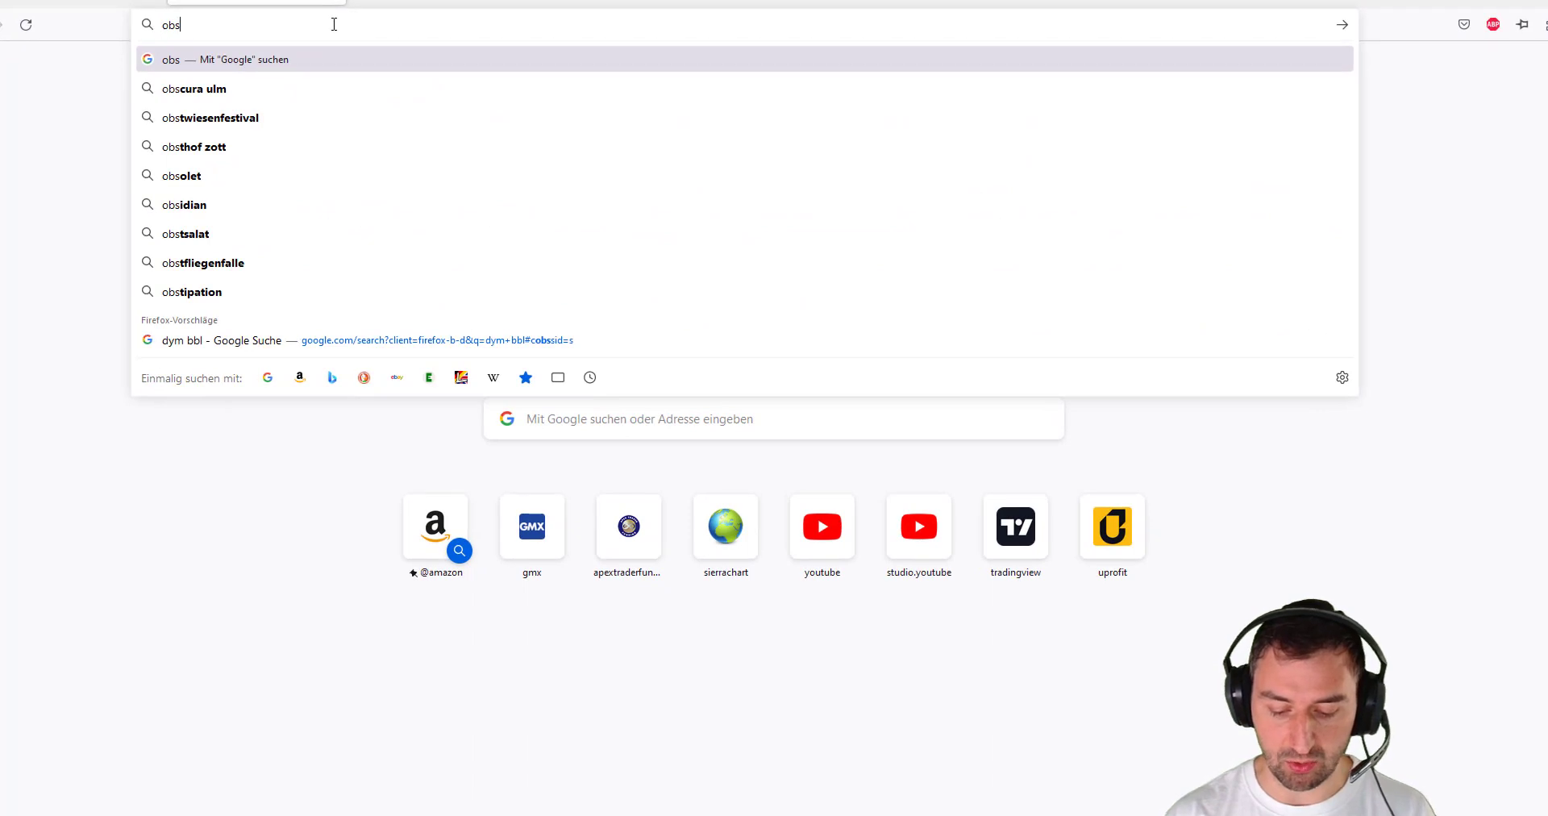
type("project.com")
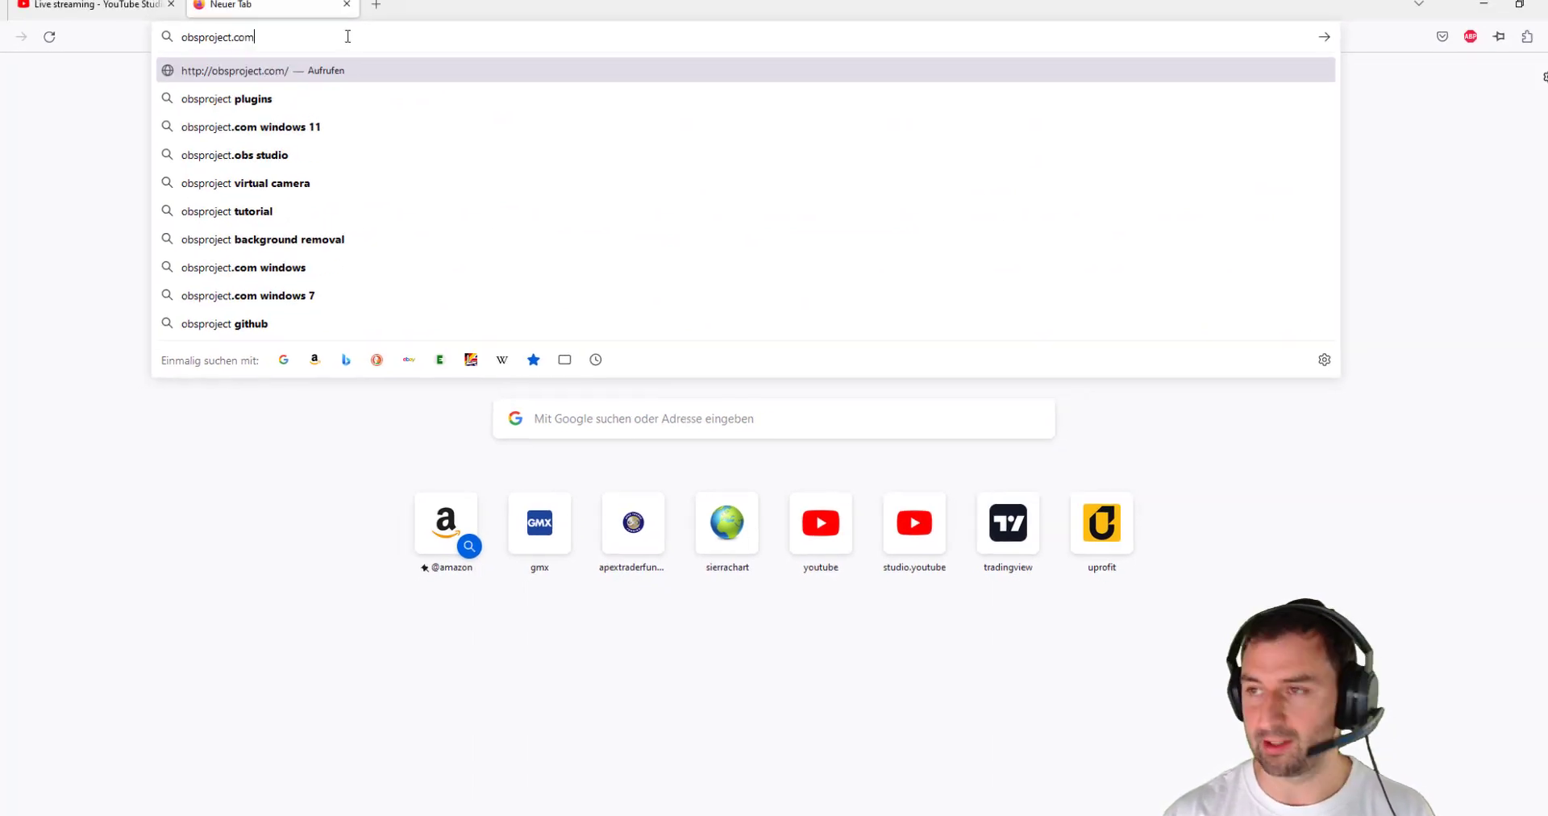
key("Return")
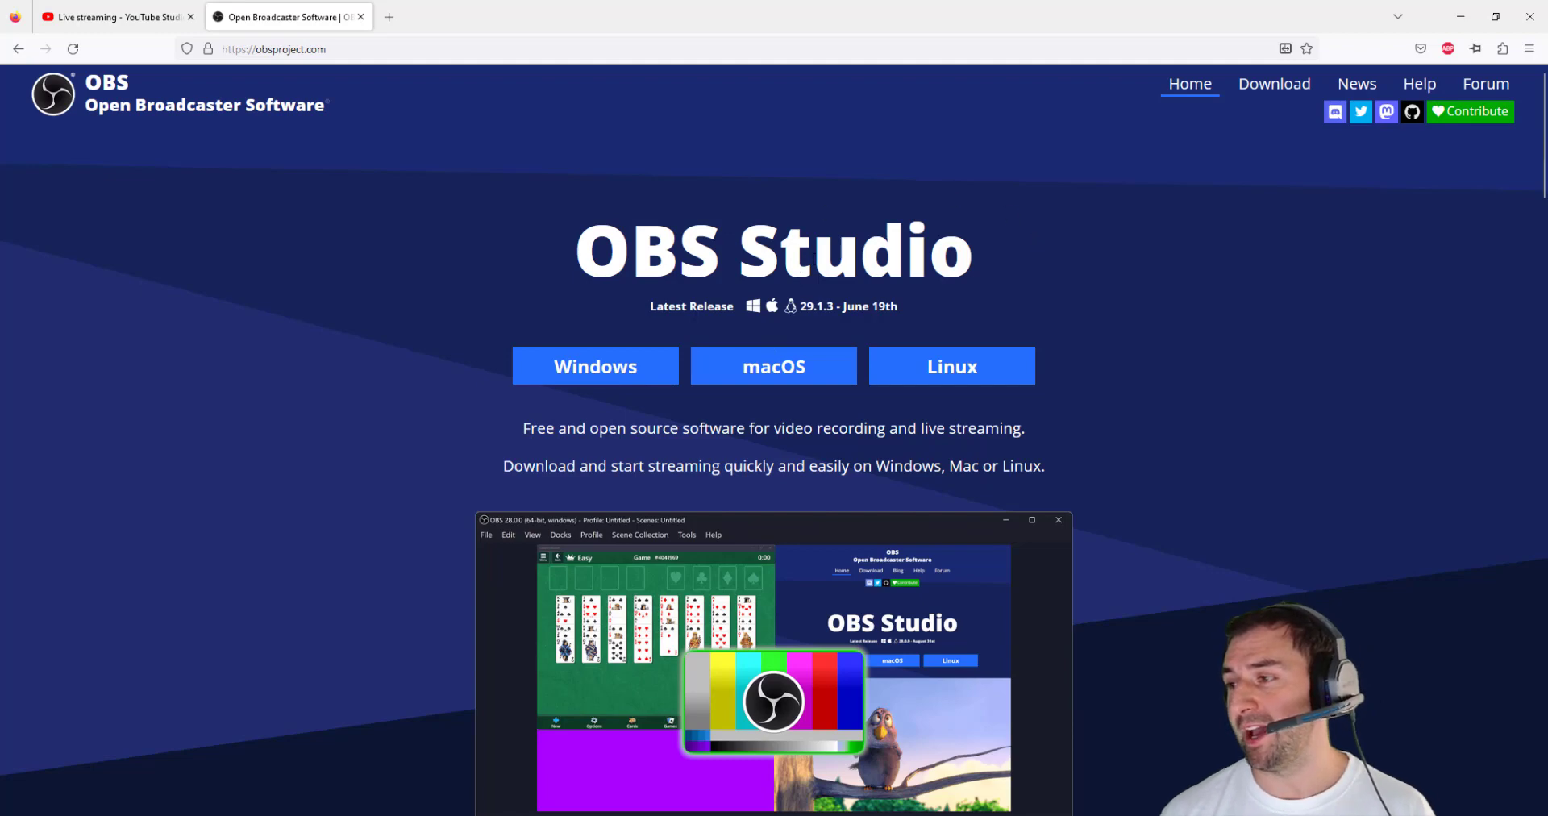
scroll(507, 211, "down", 2)
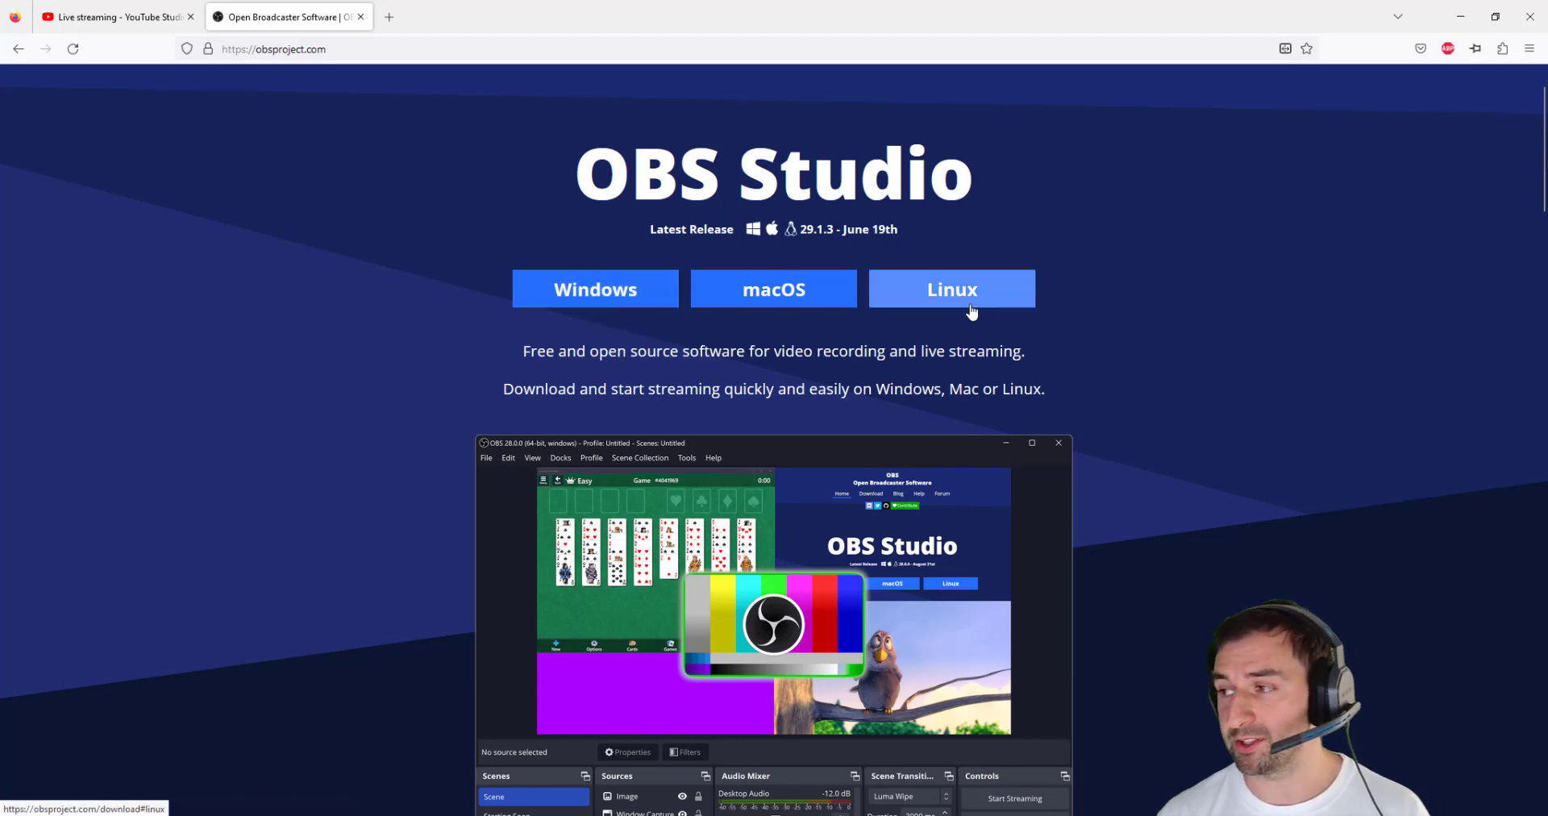
Step: Download and run the OBS Studio 29.1.3 Windows installer through to Completed Setup
left_click(606, 292)
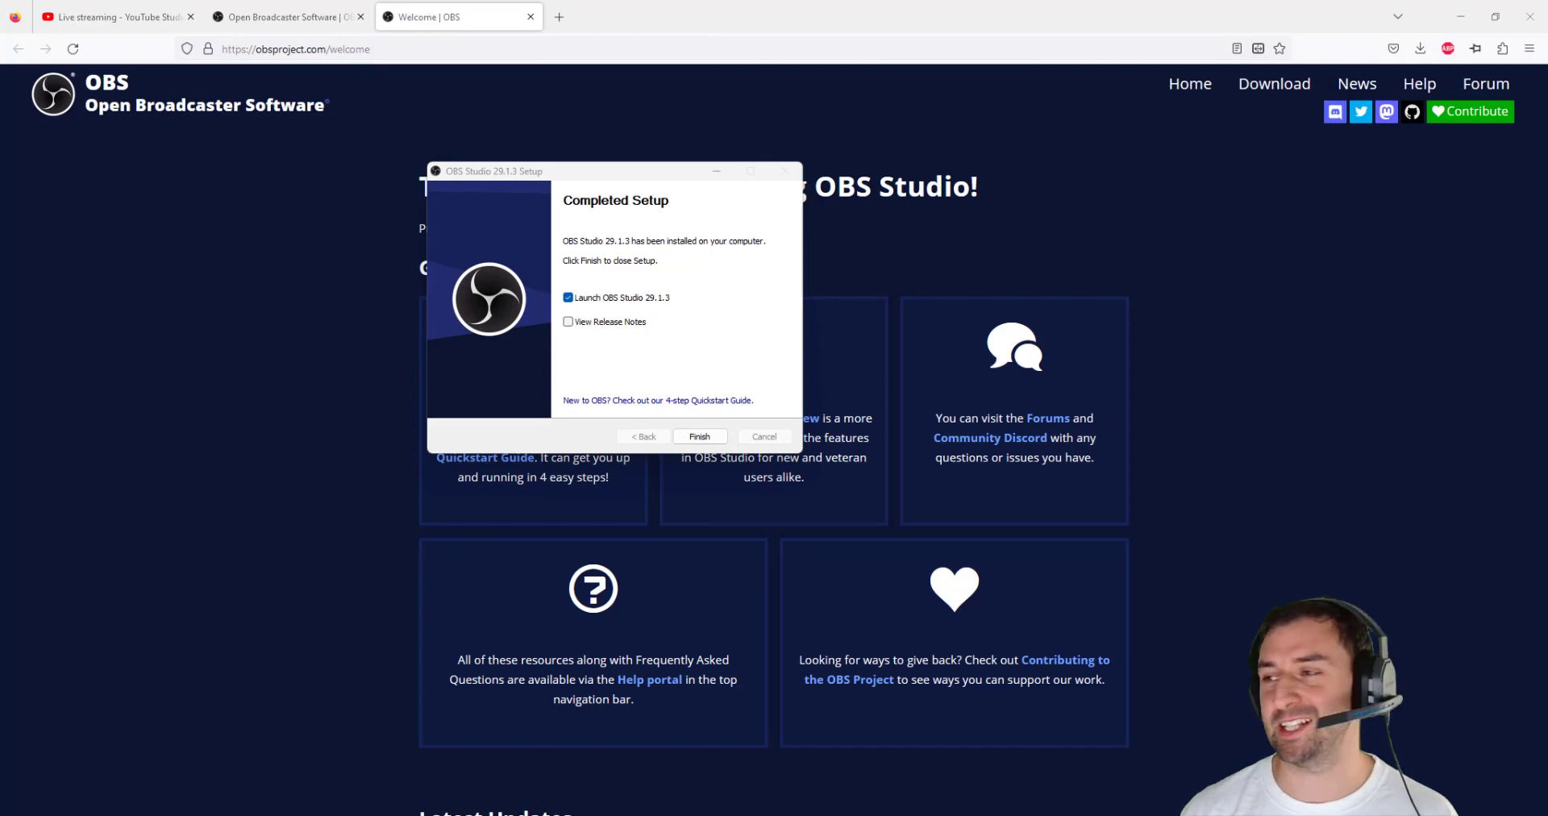
left_click_drag(657, 173, 806, 169)
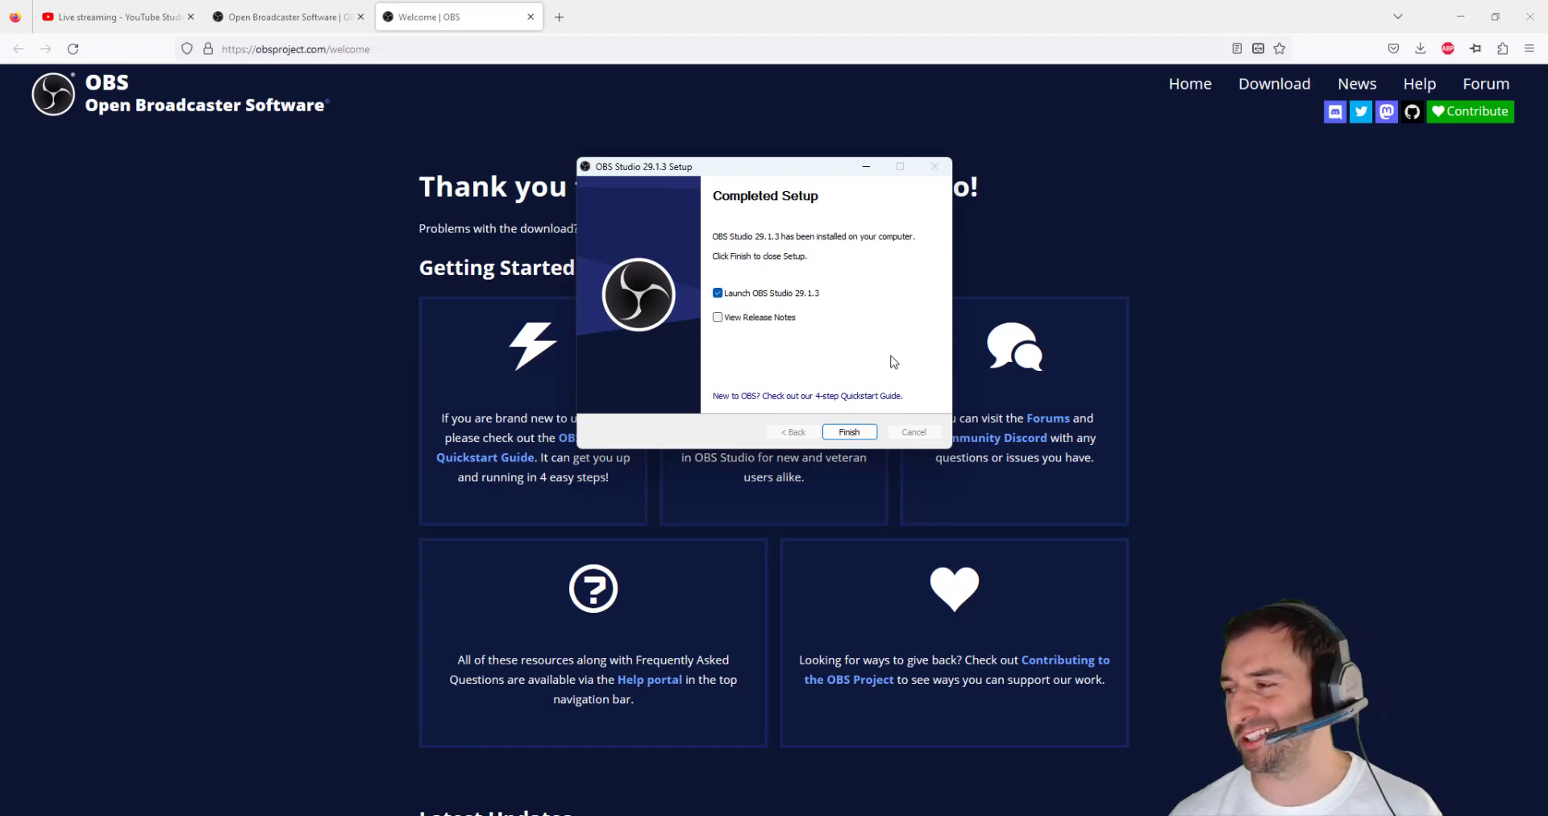
Step: Launch OBS Studio from setup, skip the auto-configuration wizard and maximize the window
left_click(865, 433)
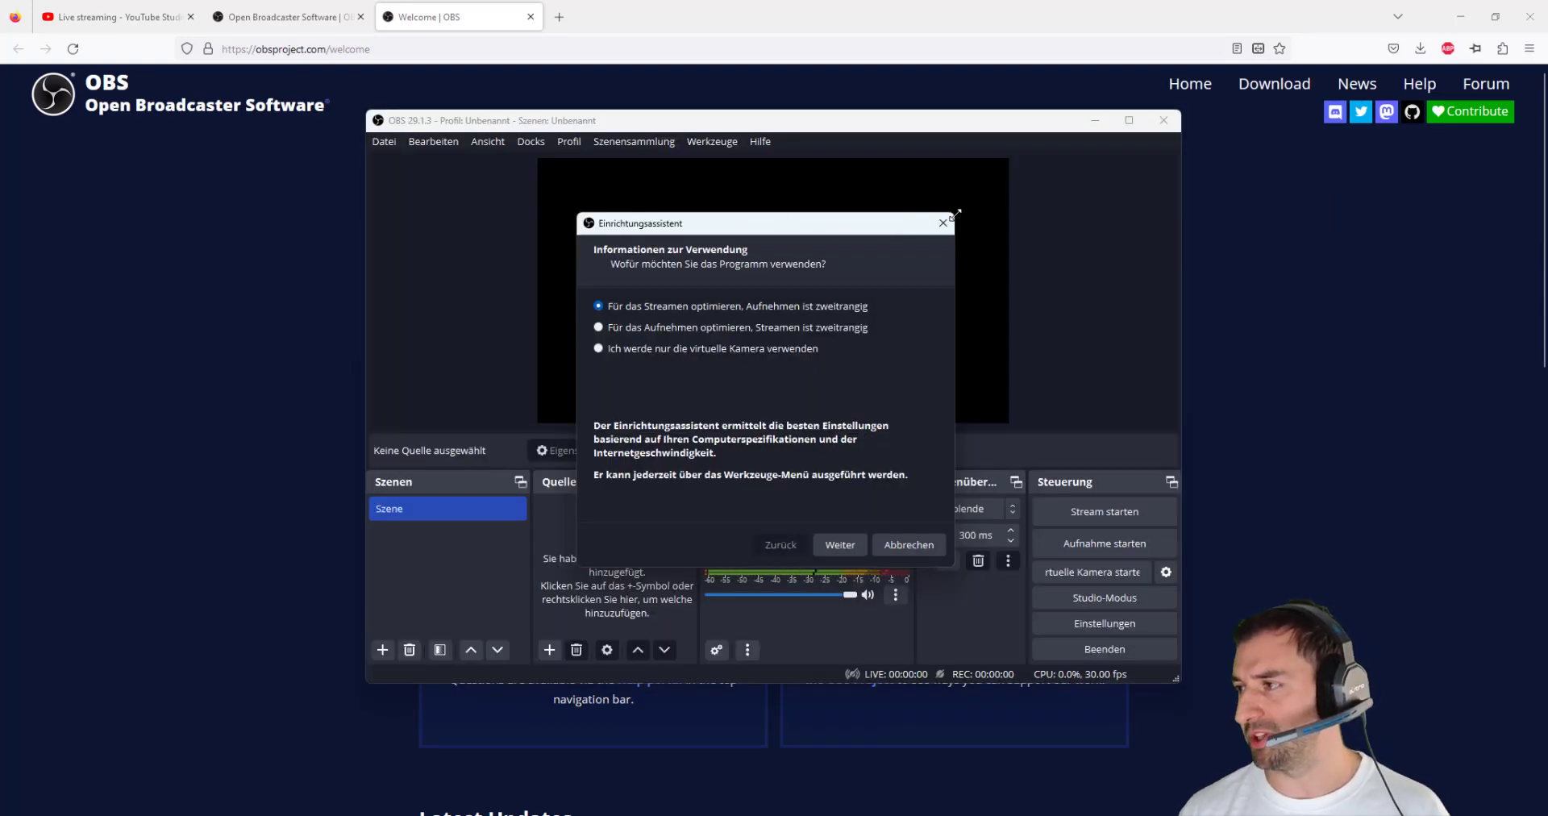
left_click(942, 223)
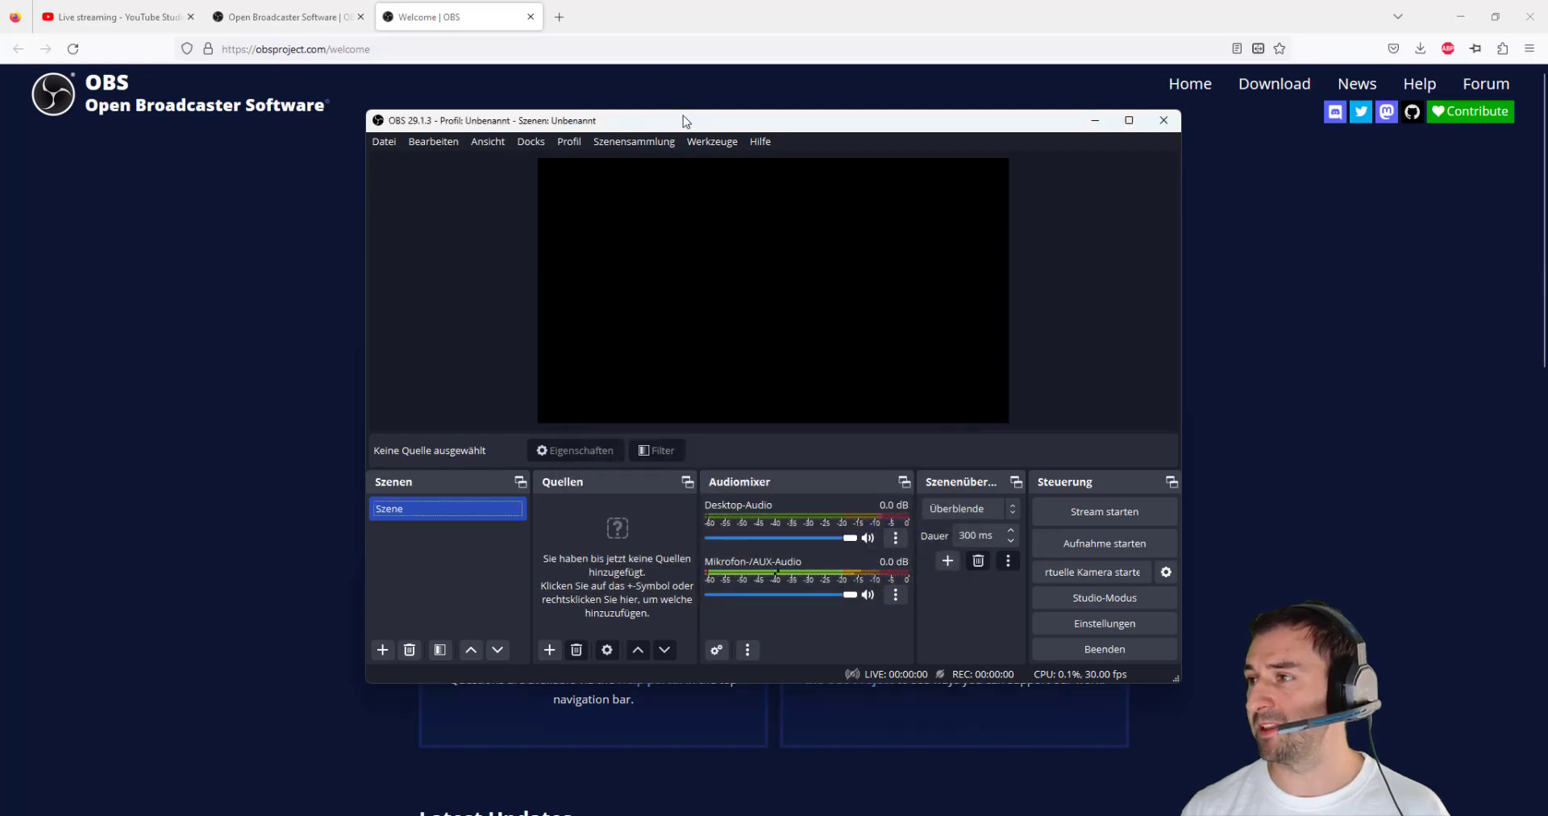
double_click(681, 120)
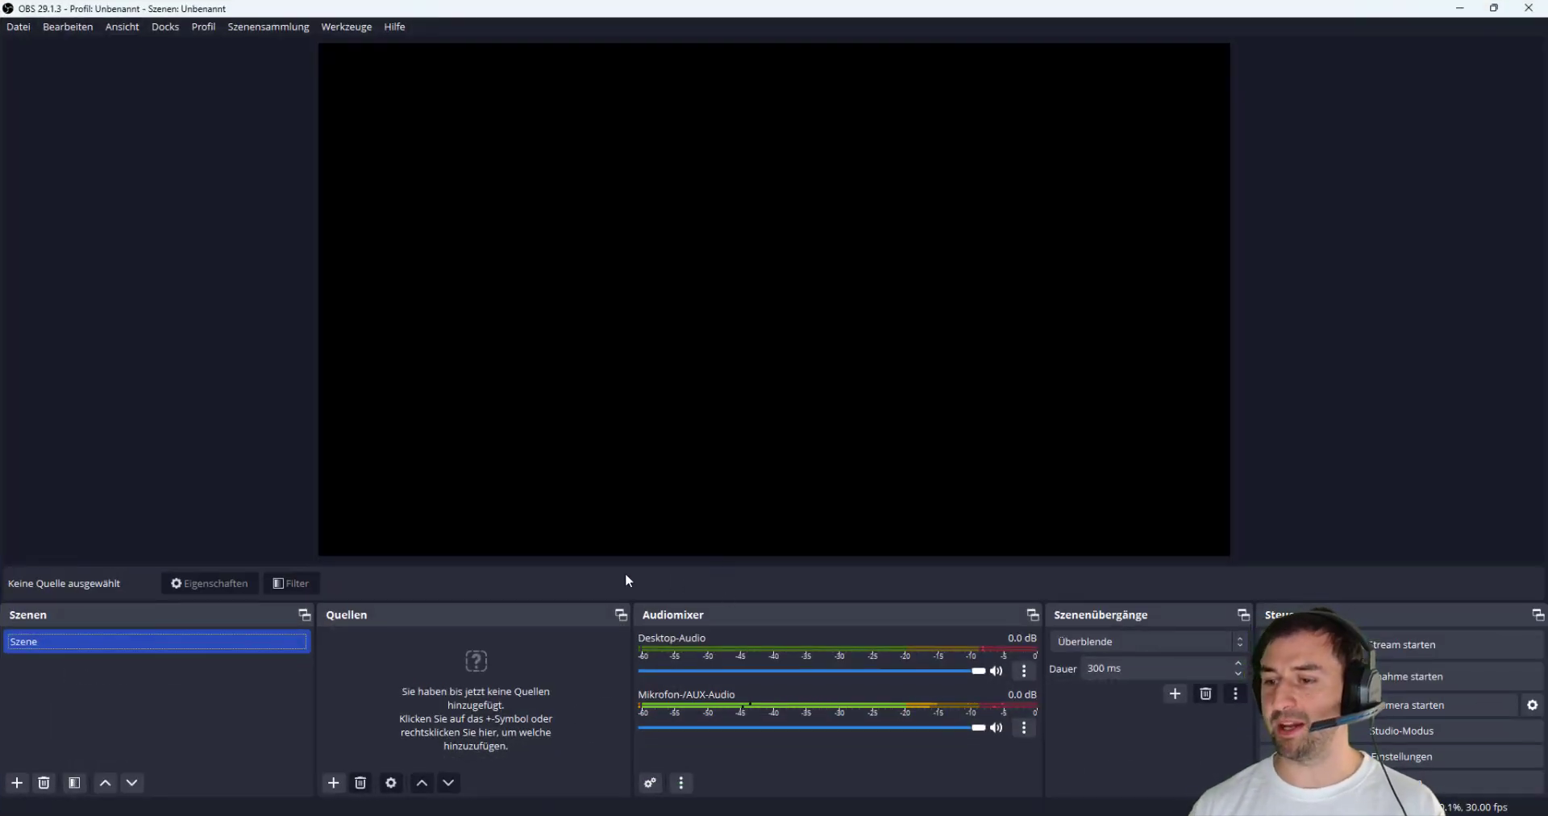
Step: Set the interface language to English in Settings > General and confirm with Okay
left_click(1381, 759)
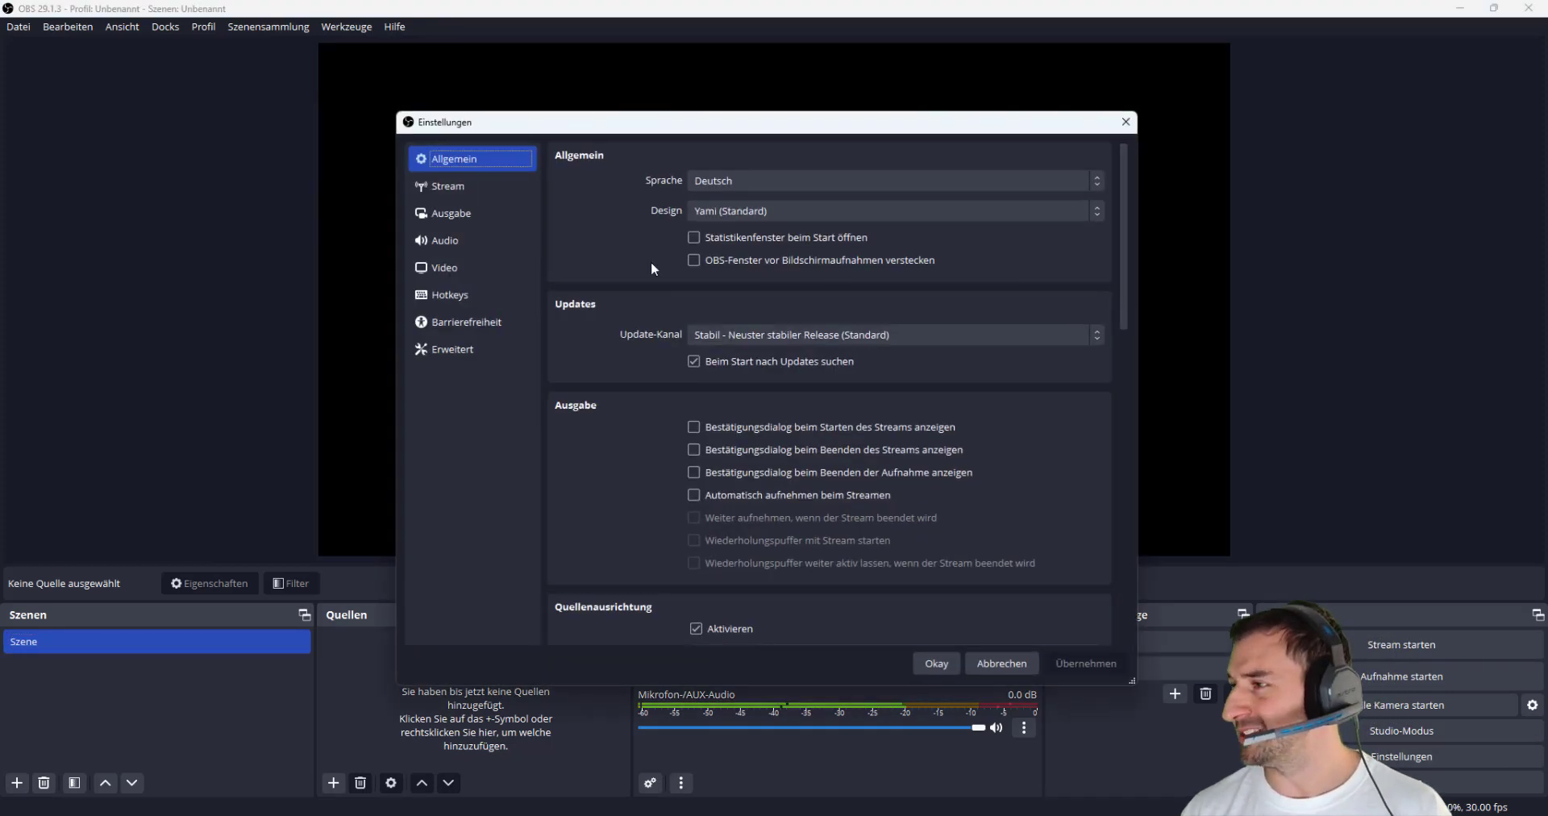
left_click(796, 179)
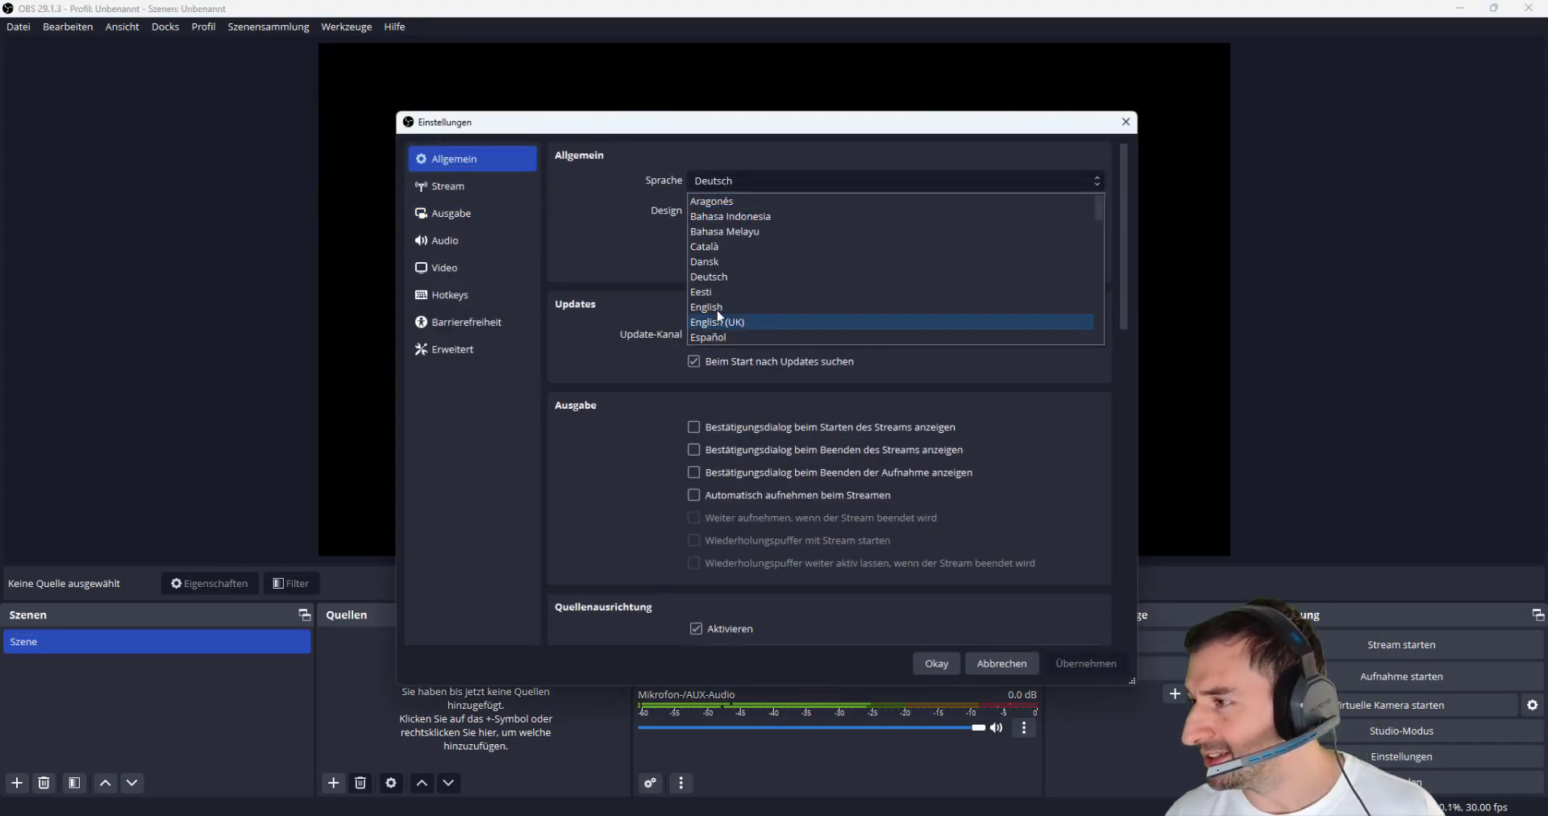
left_click(728, 308)
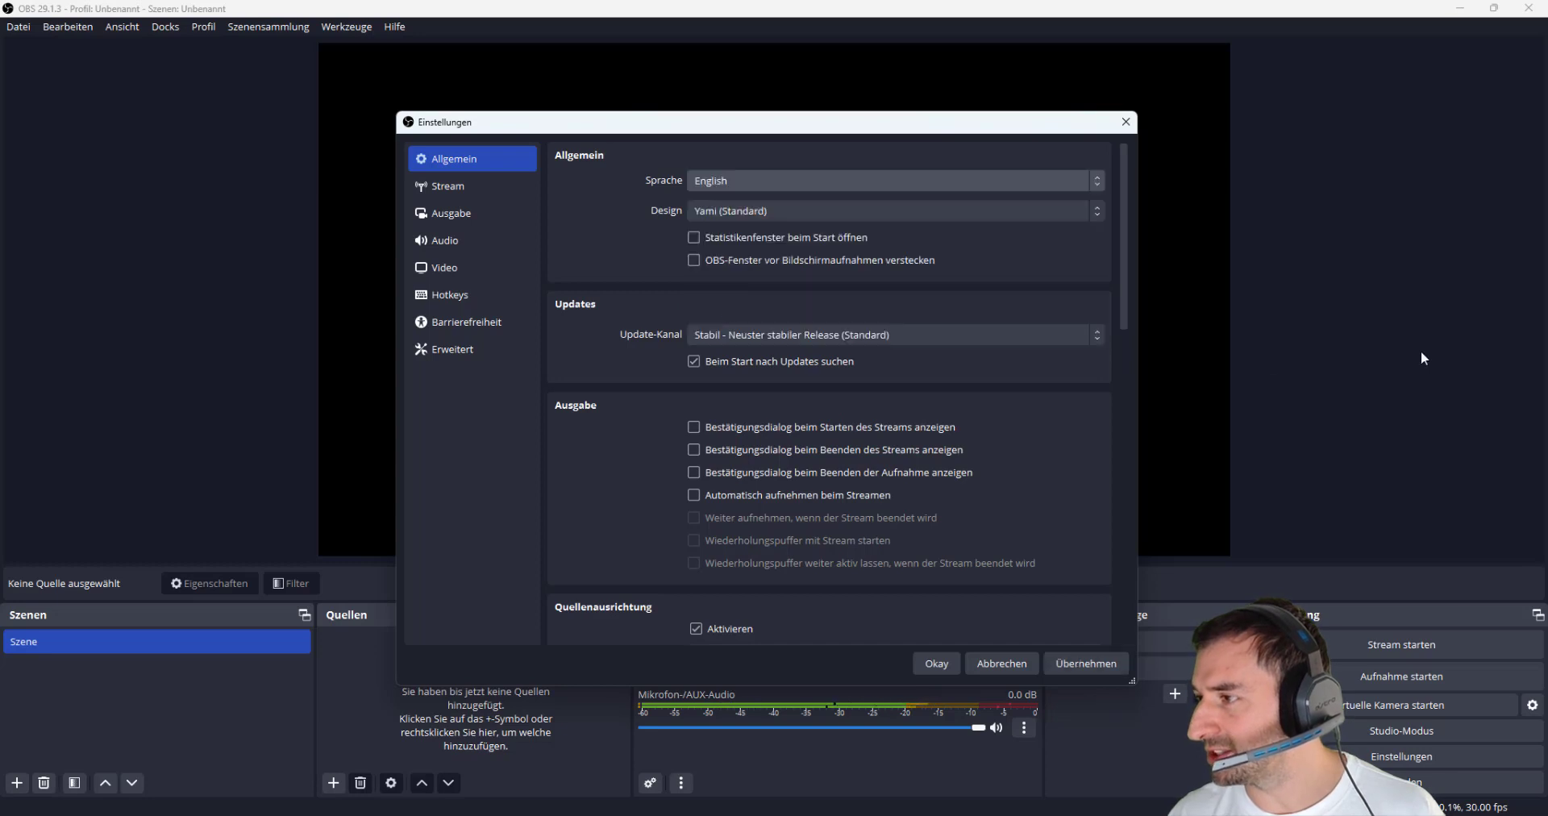
left_click(937, 664)
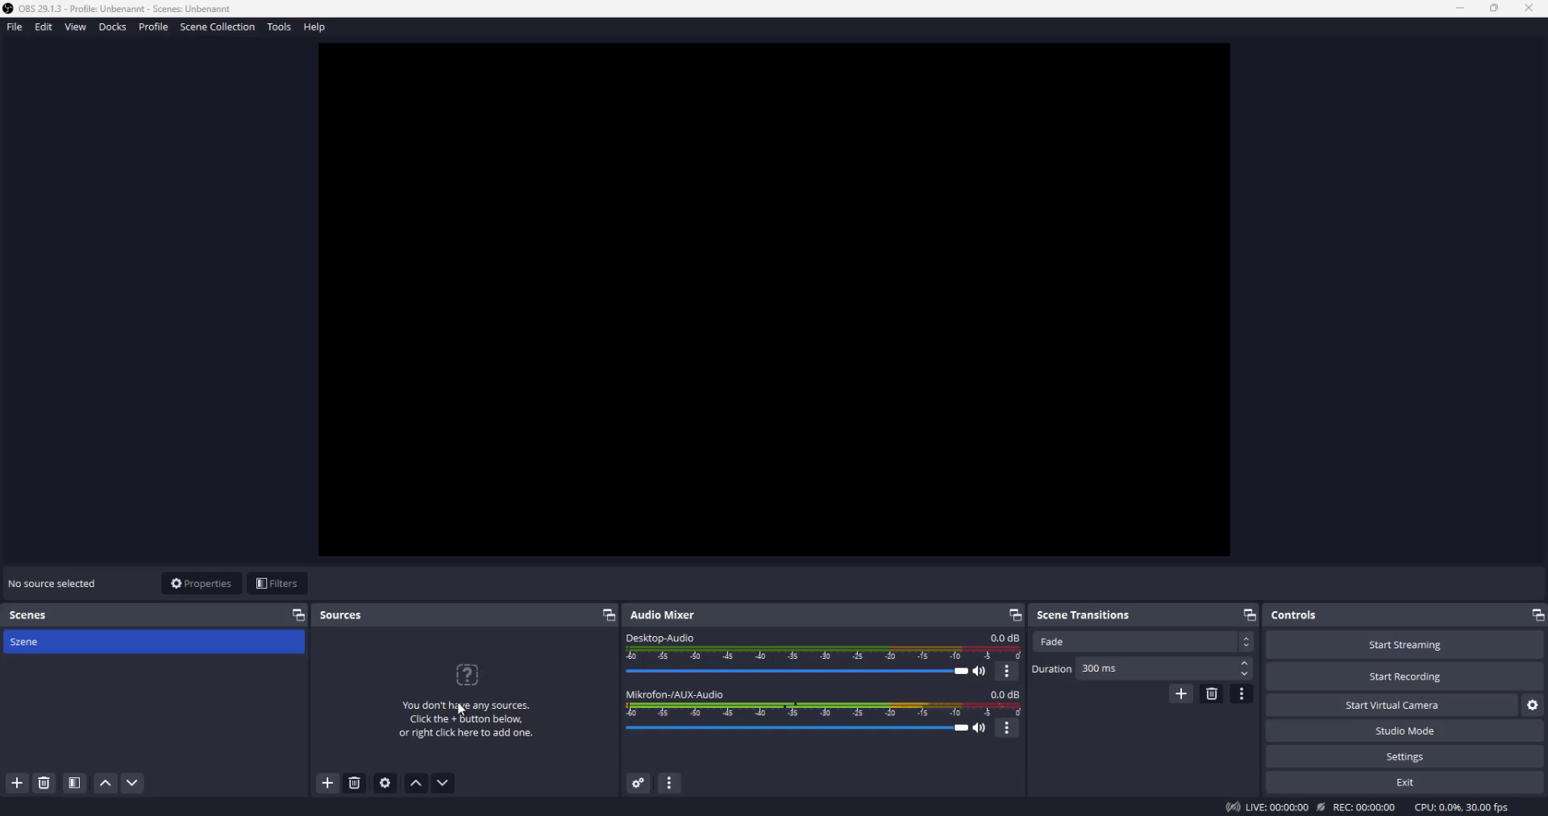
Step: Add a Video Capture Device source named Webcam using the HD Pro Webcam C920
left_click(327, 784)
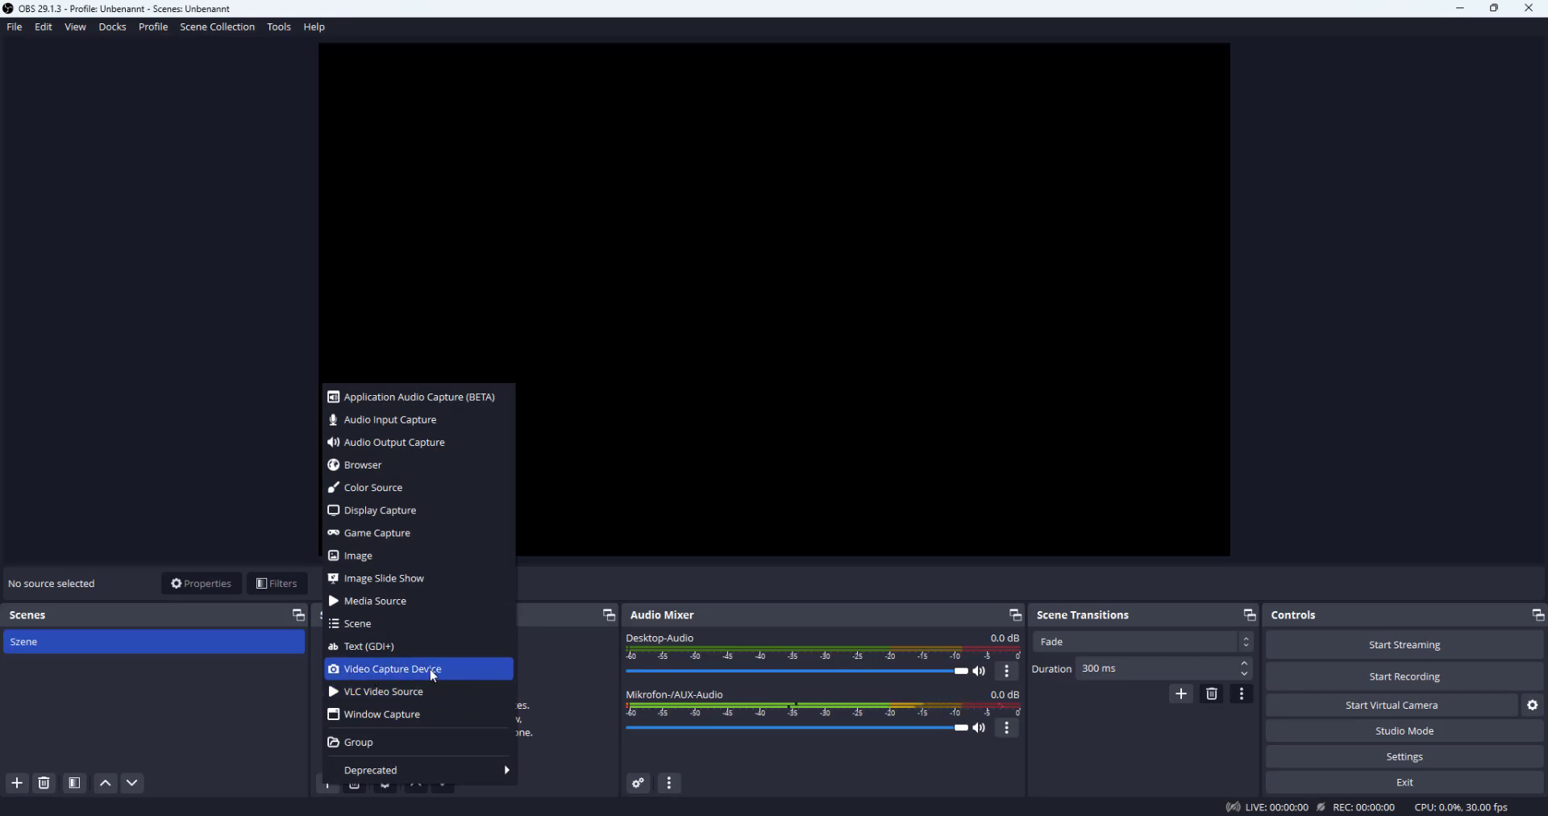
left_click(322, 779)
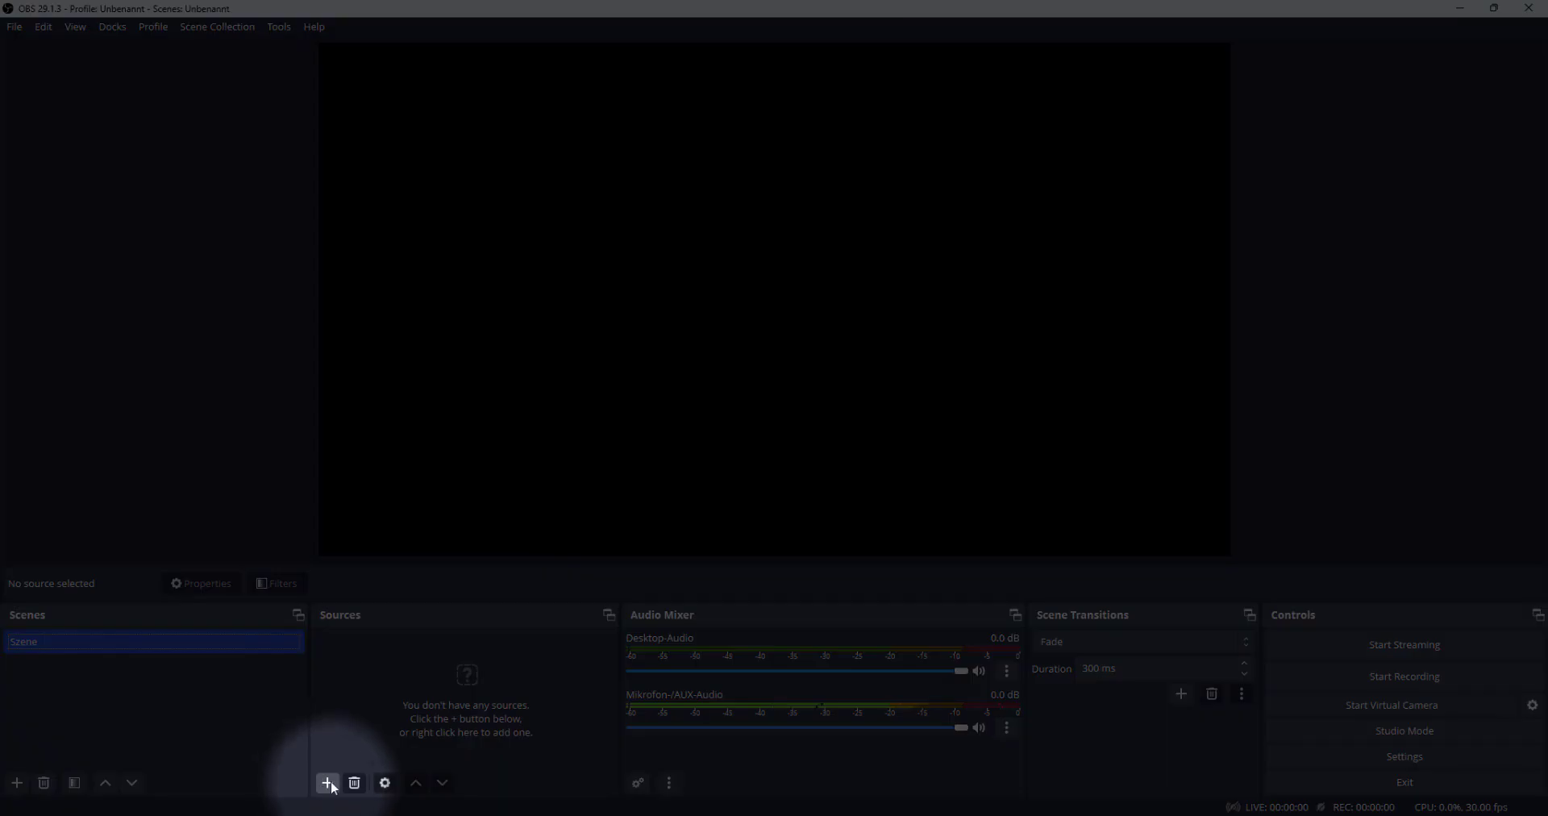
left_click(328, 784)
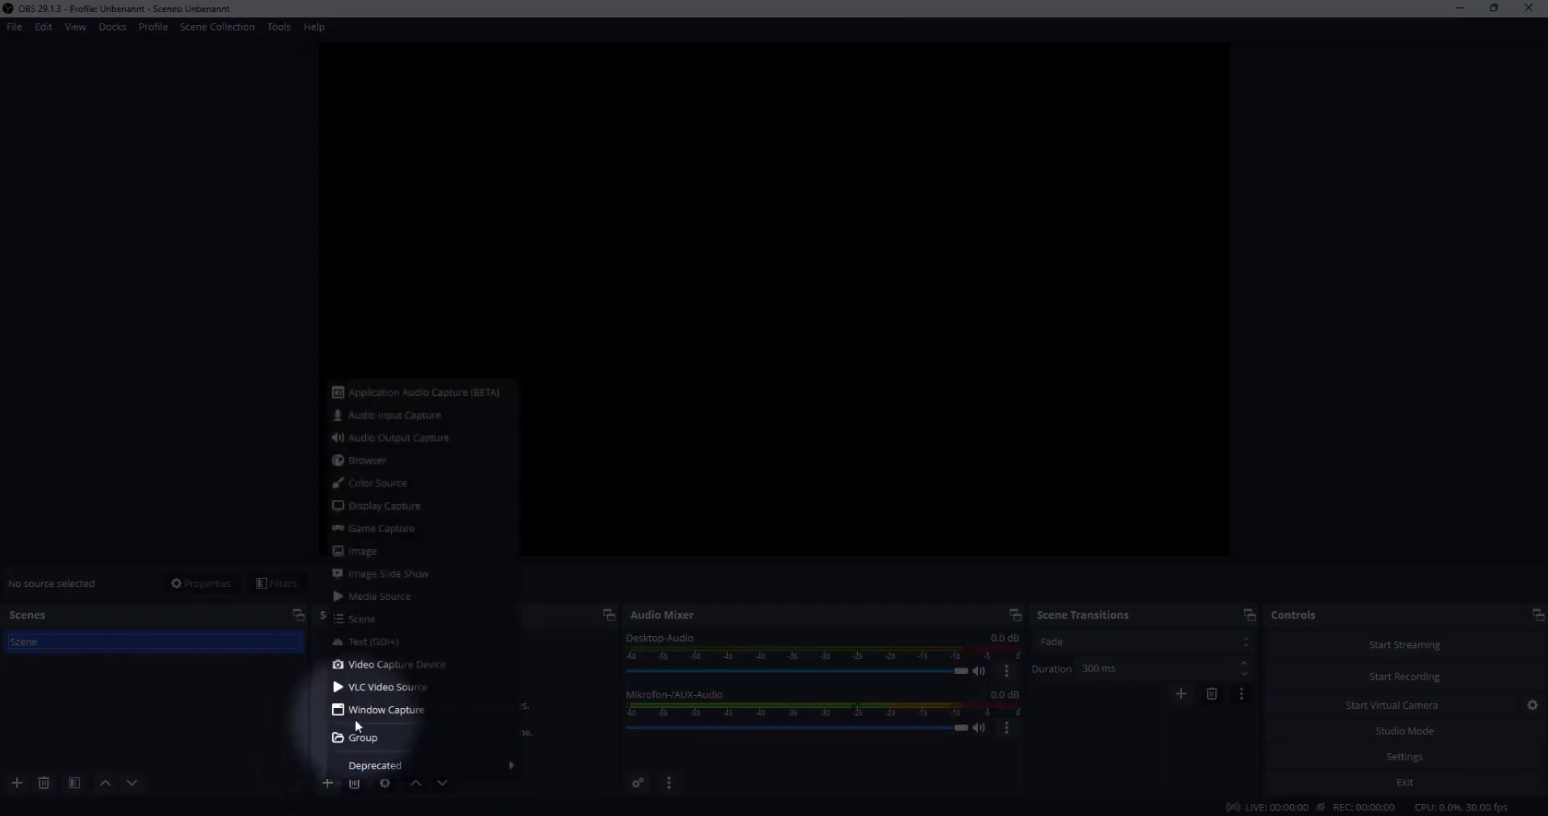
left_click(393, 663)
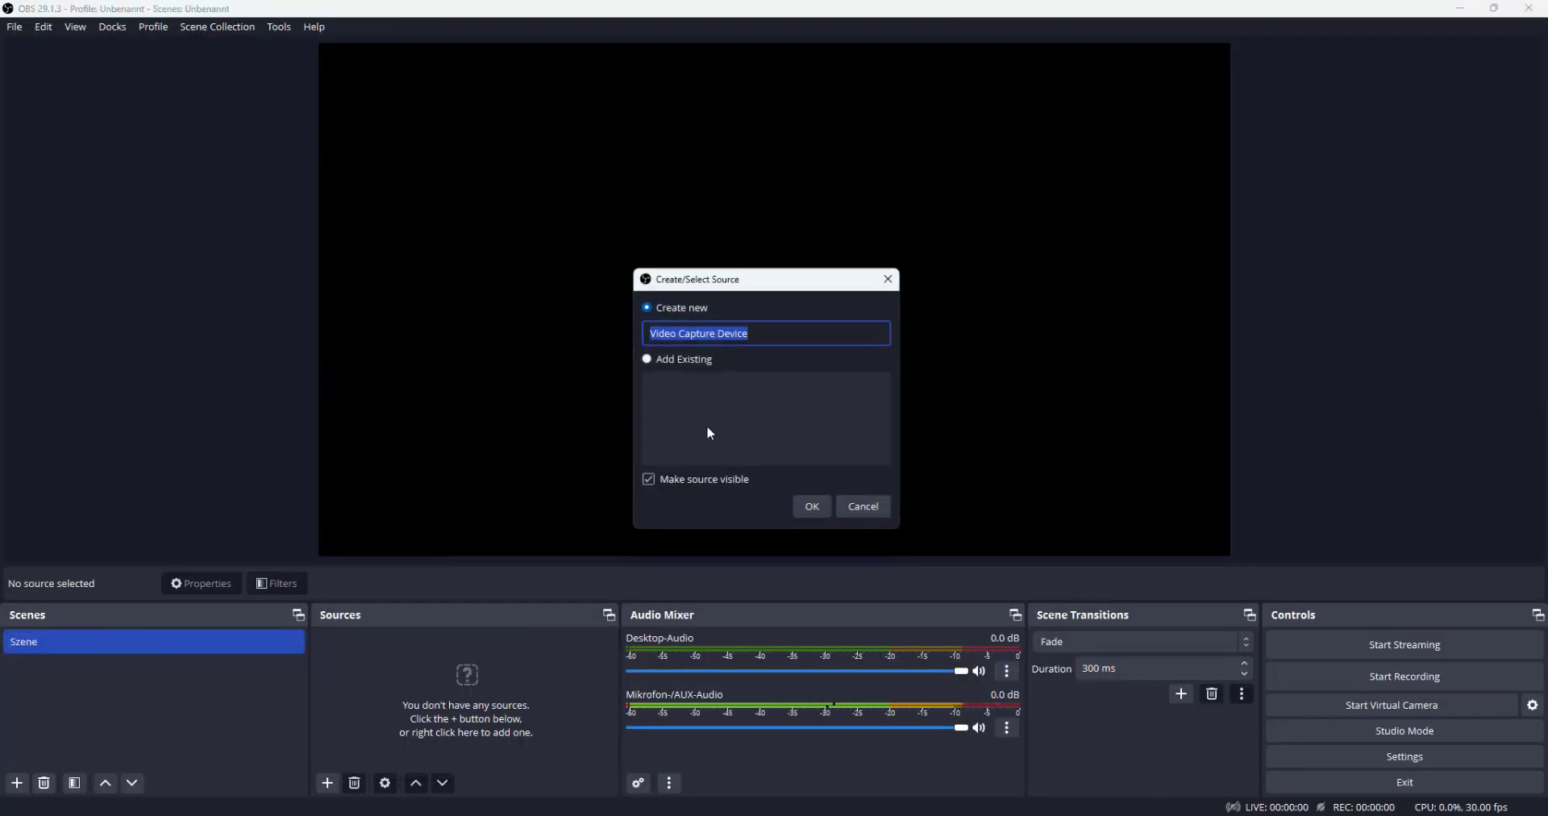
type("Webc")
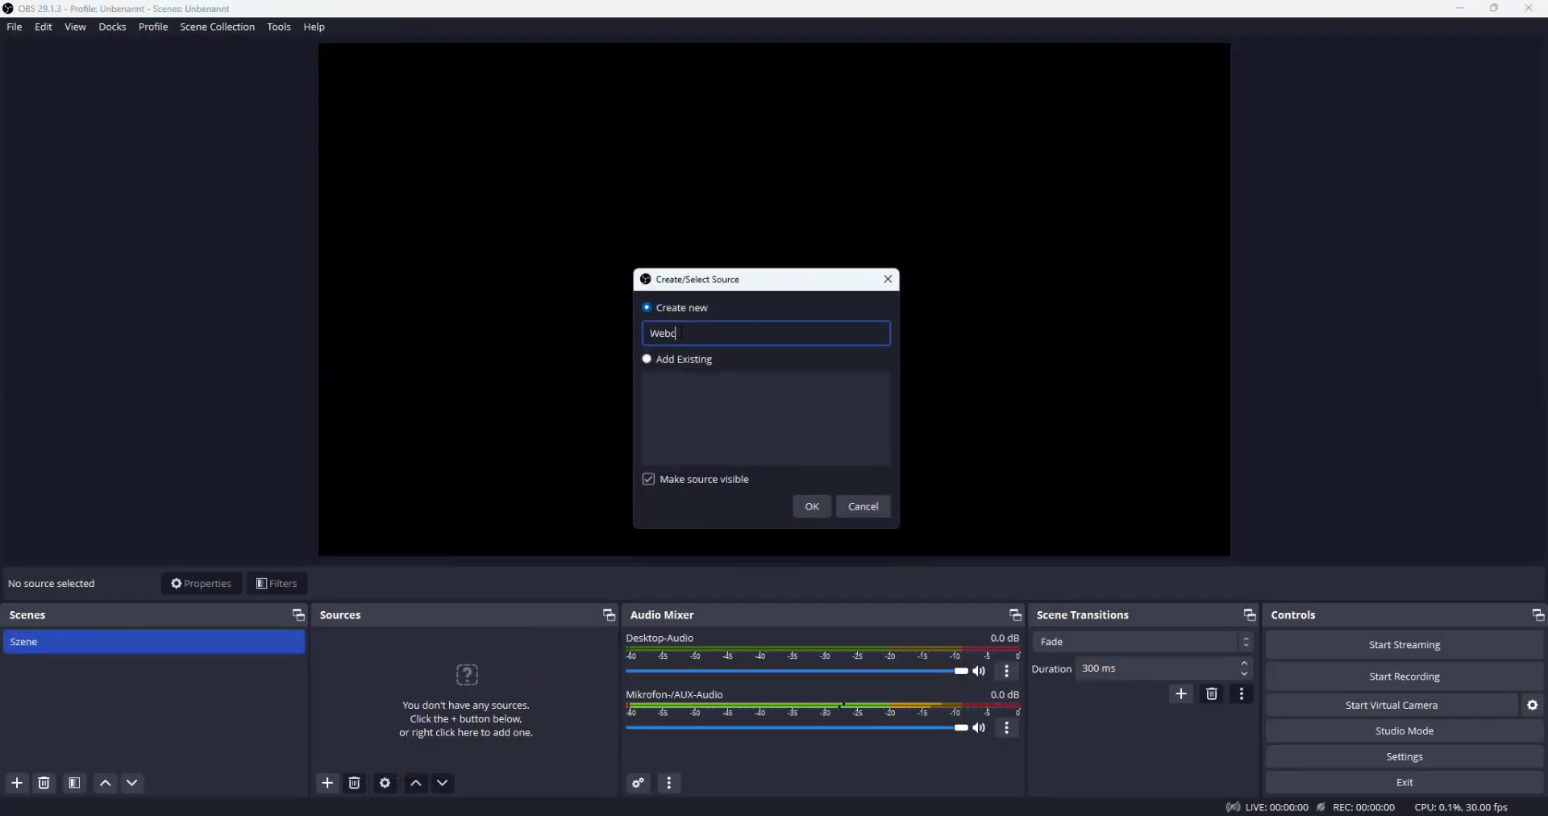
type("am")
left_click(812, 506)
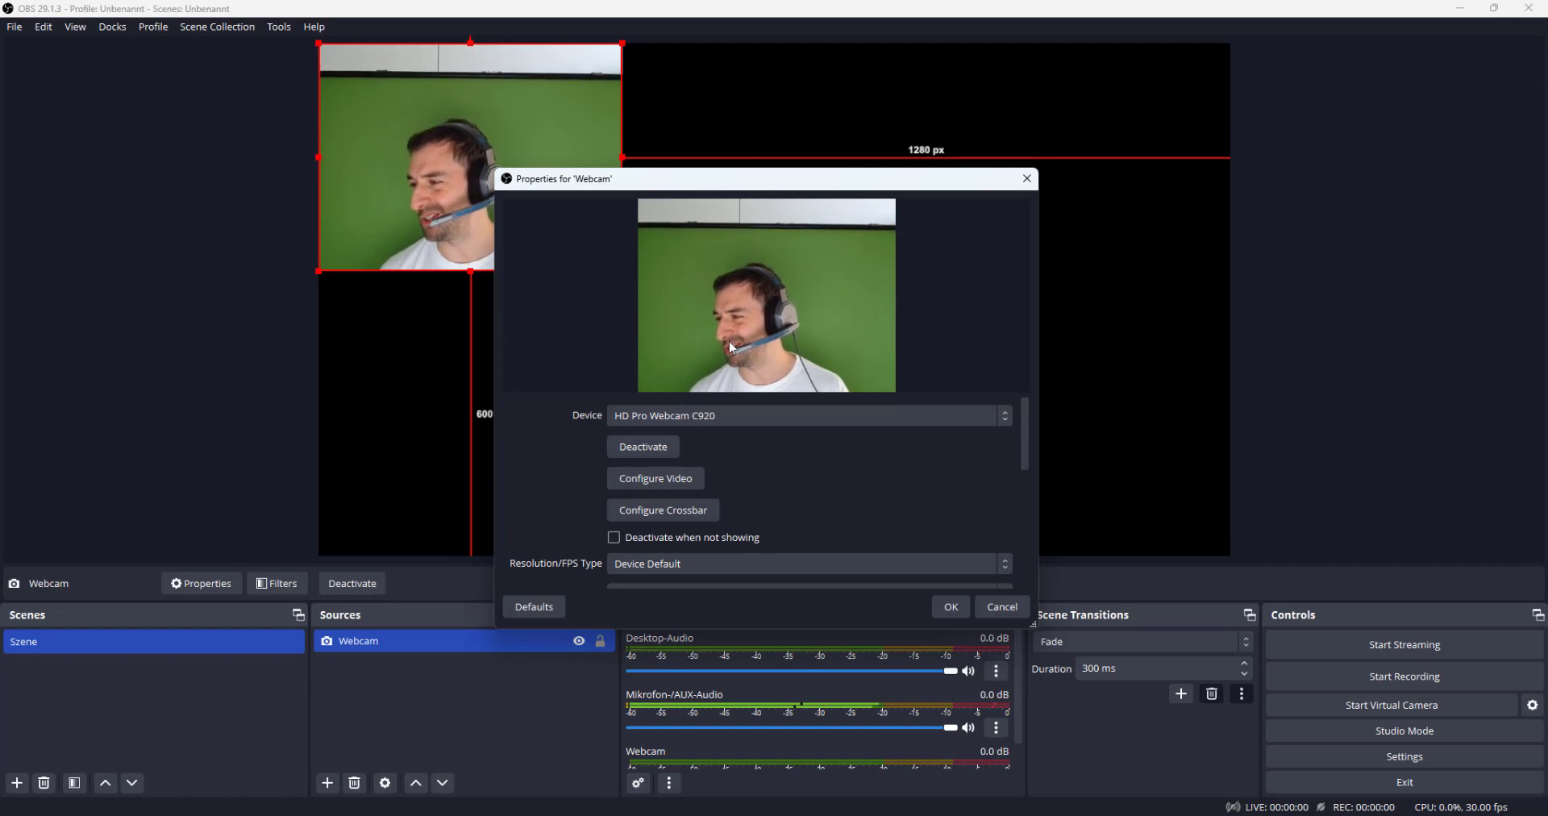
left_click(949, 607)
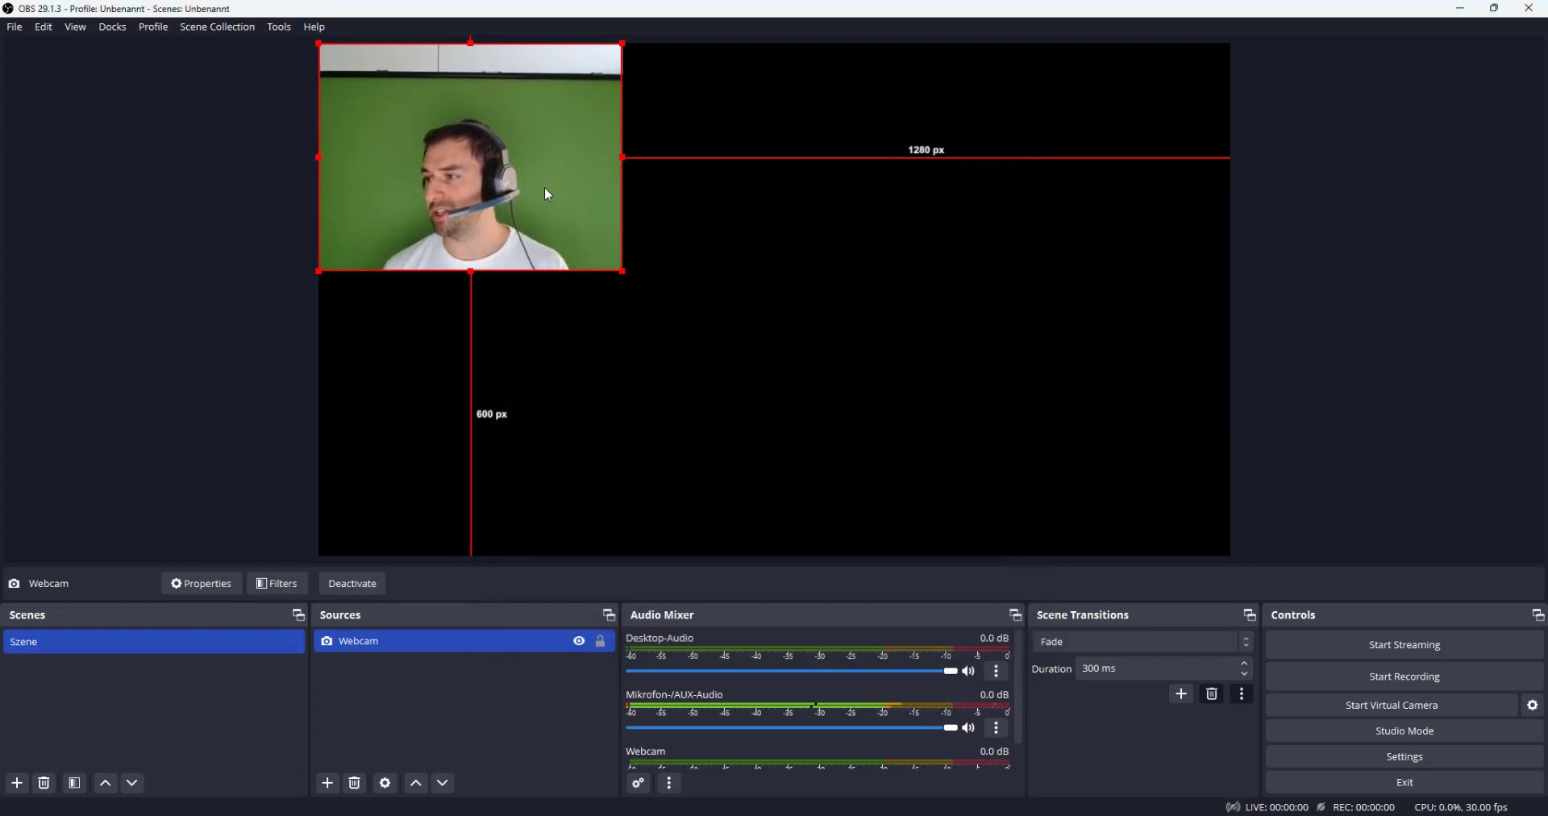
Step: Move the webcam image down and shrink it into the canvas's bottom-left corner
left_click_drag(549, 195, 549, 471)
left_click_drag(623, 329, 524, 392)
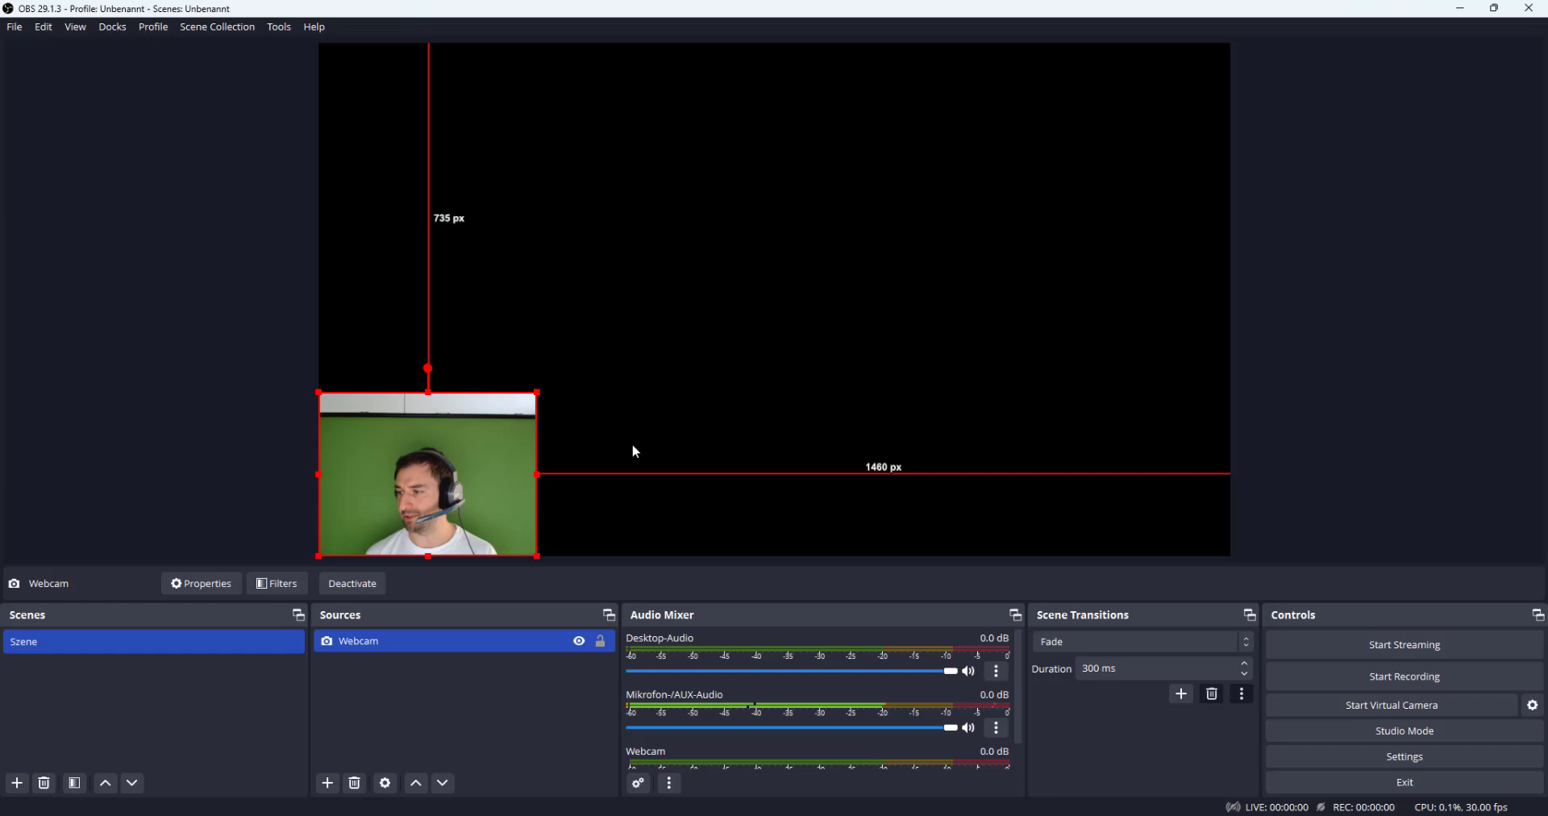
left_click(340, 695)
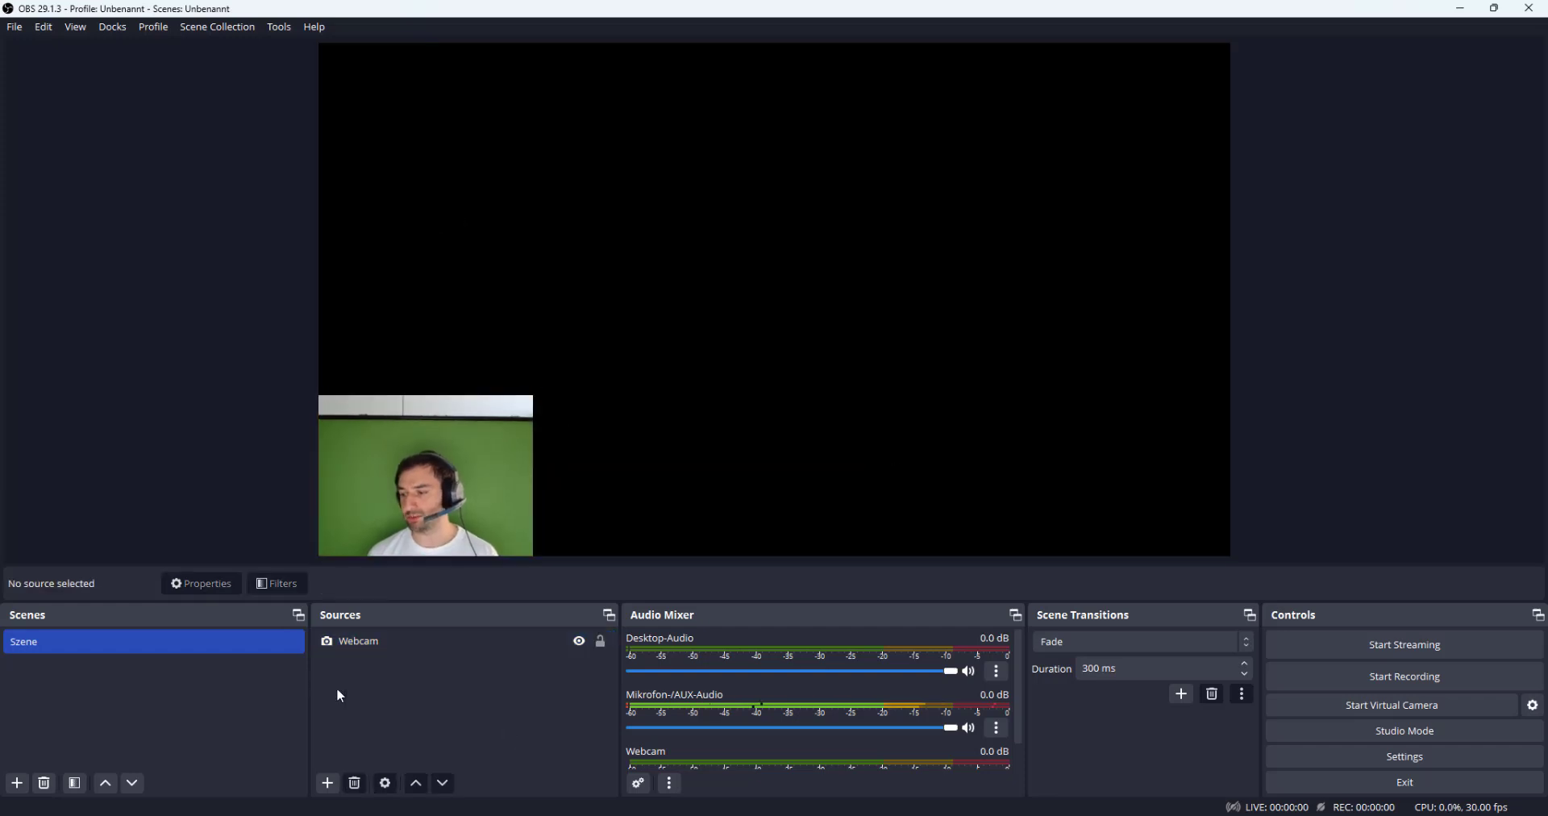
Step: Add a Display Capture source named Screen 1 capturing the ASUS MB16AC monitor
left_click(328, 784)
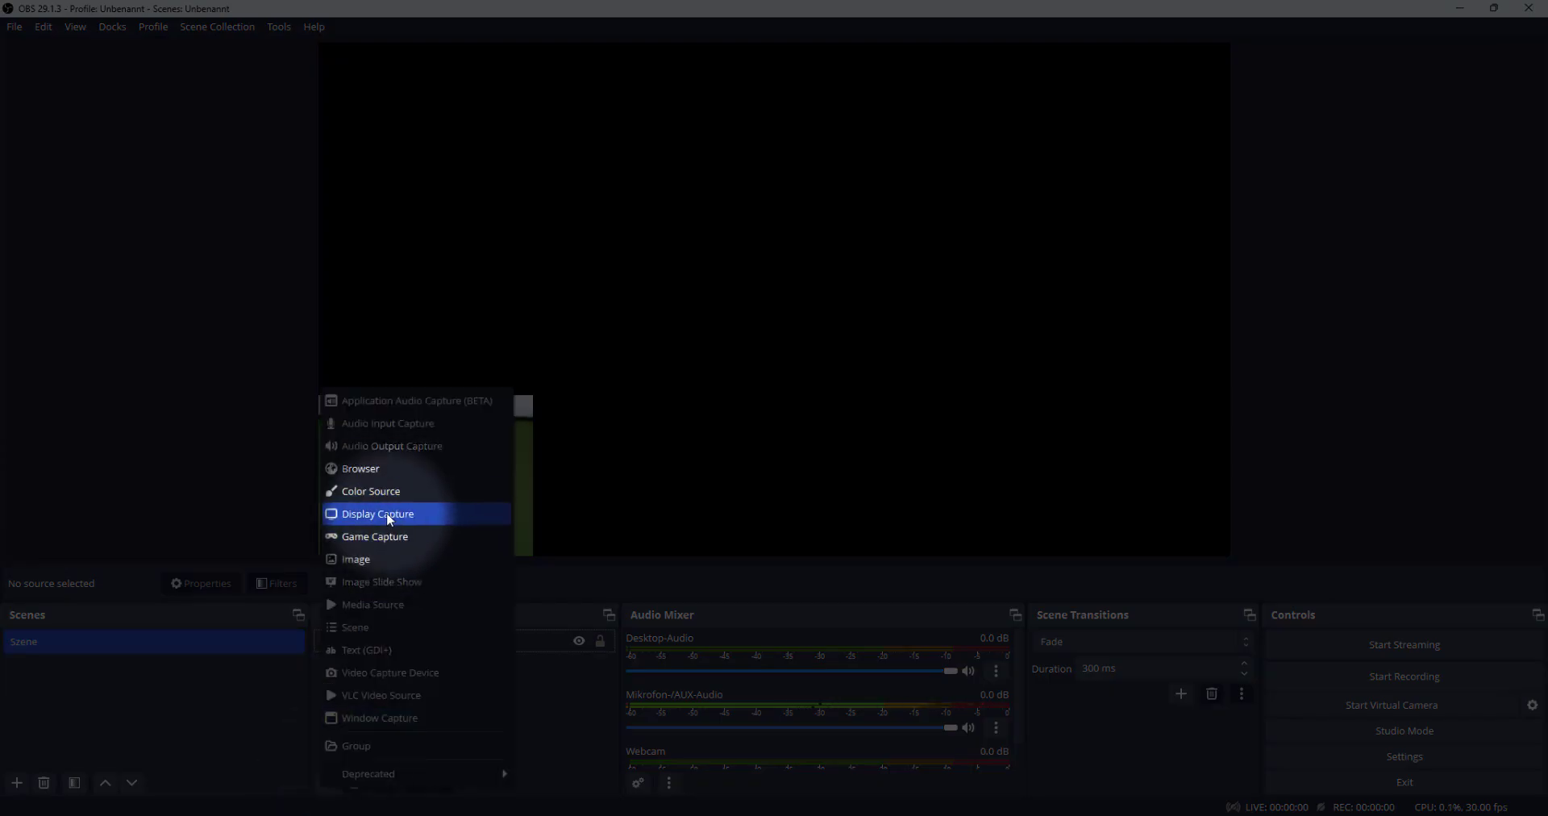
left_click(364, 516)
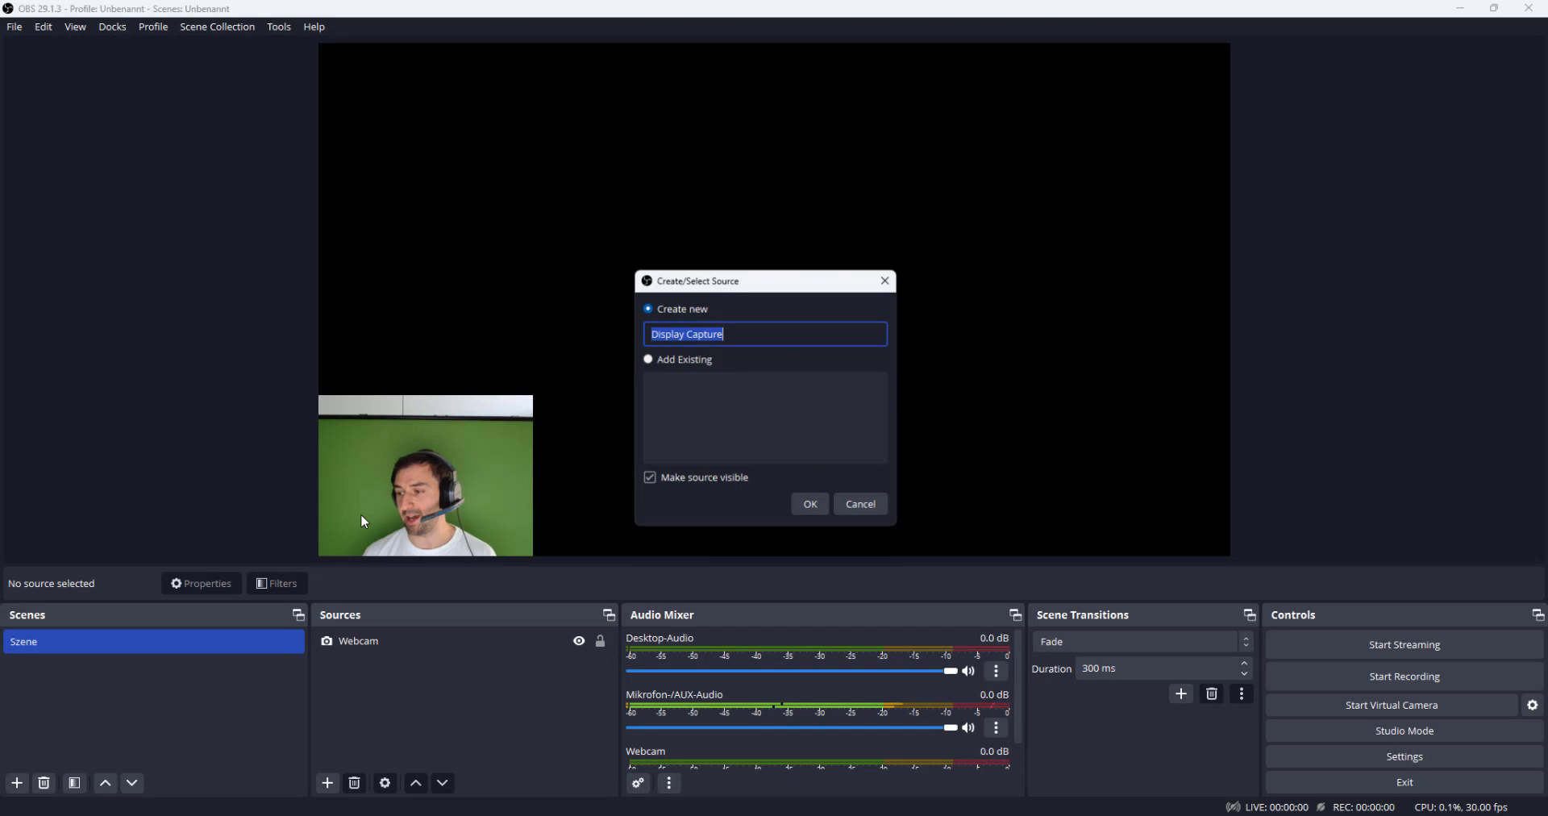
type("Screen 1")
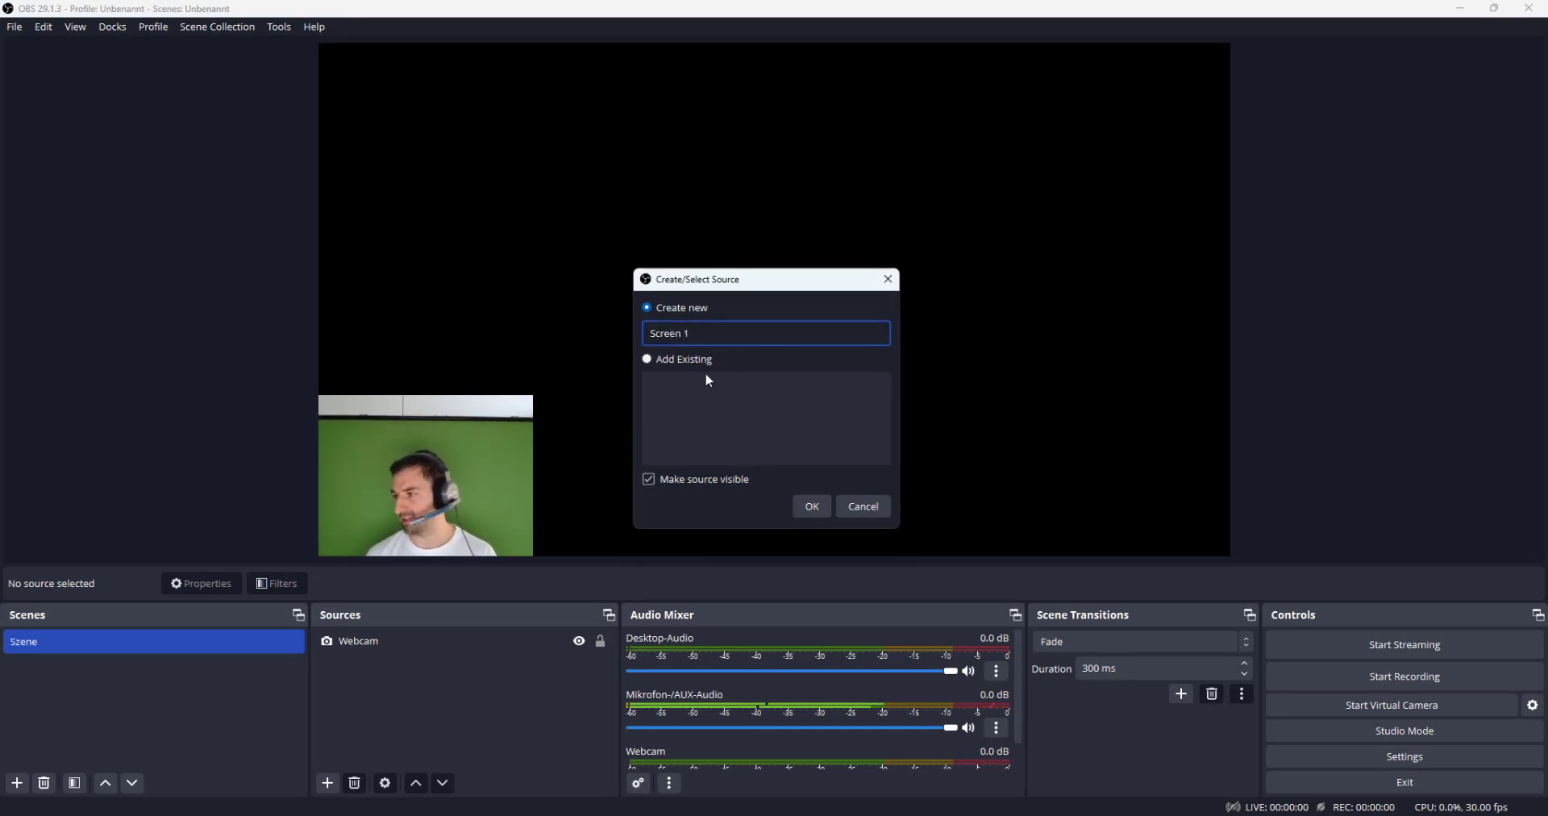
left_click(813, 507)
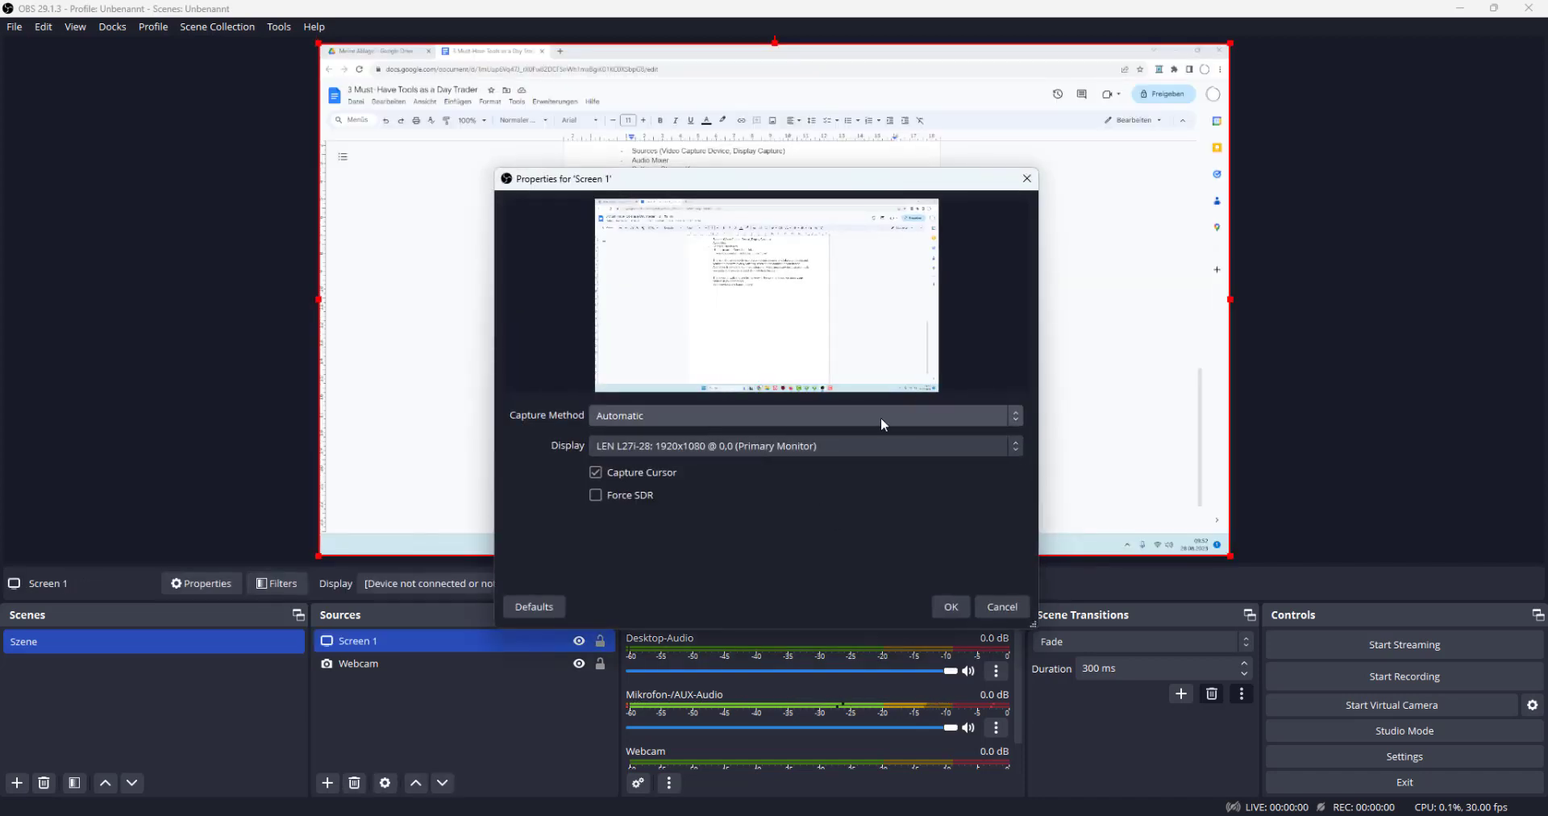
left_click(797, 444)
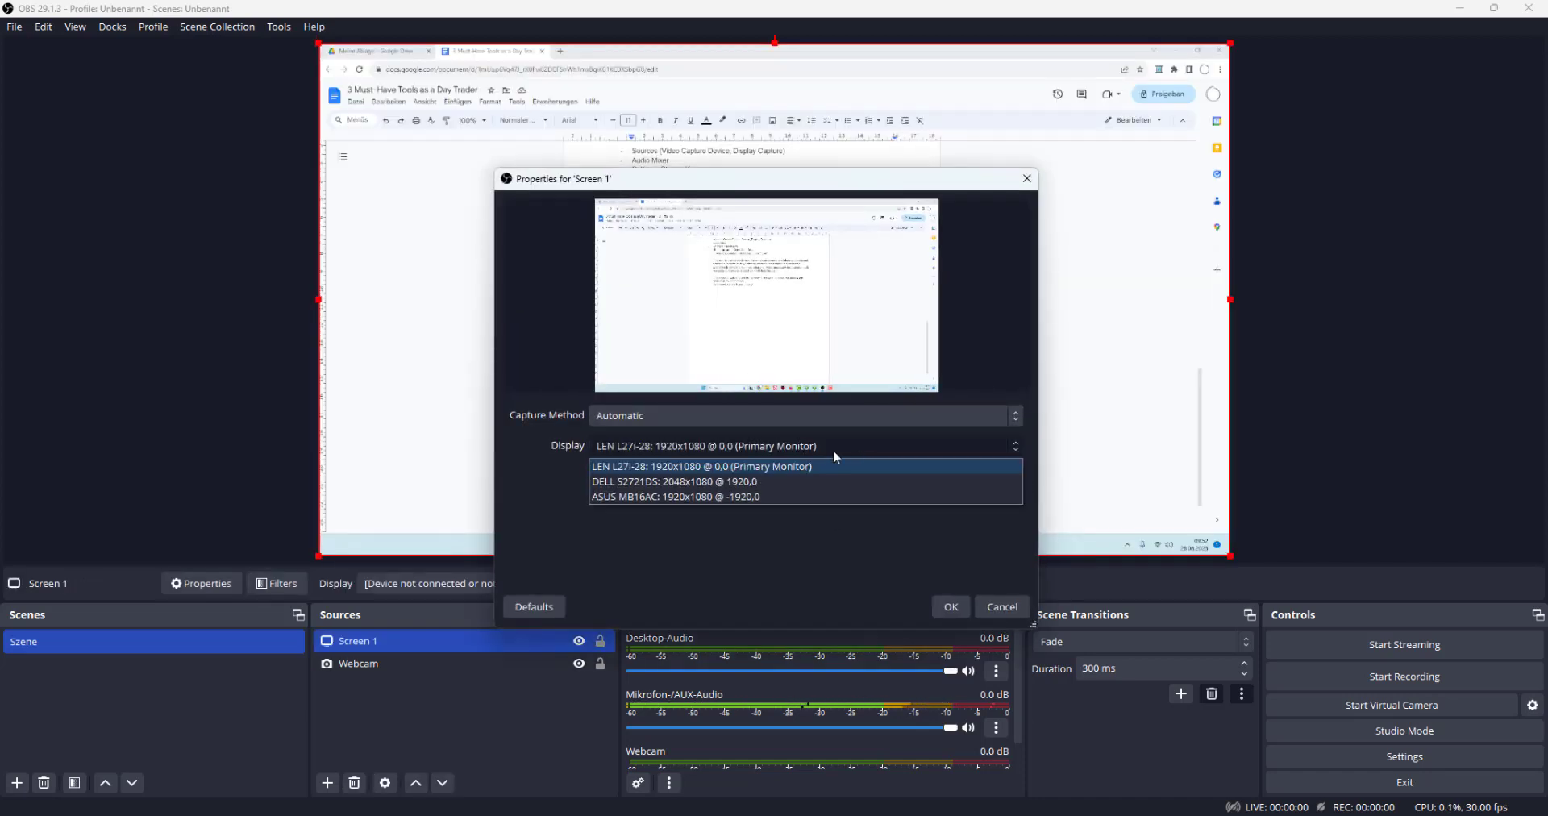
left_click(694, 497)
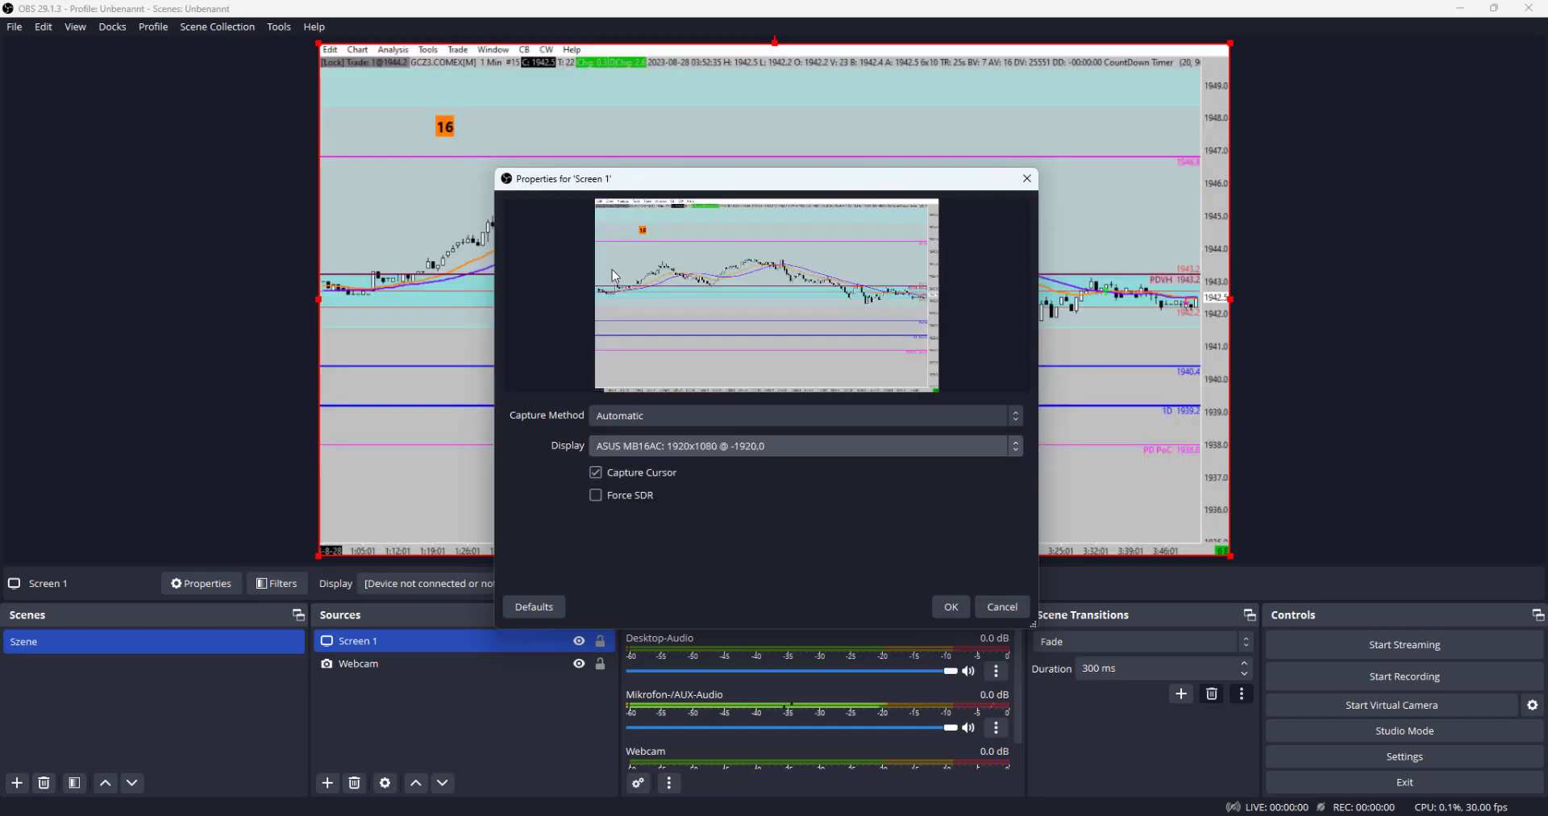
left_click(950, 607)
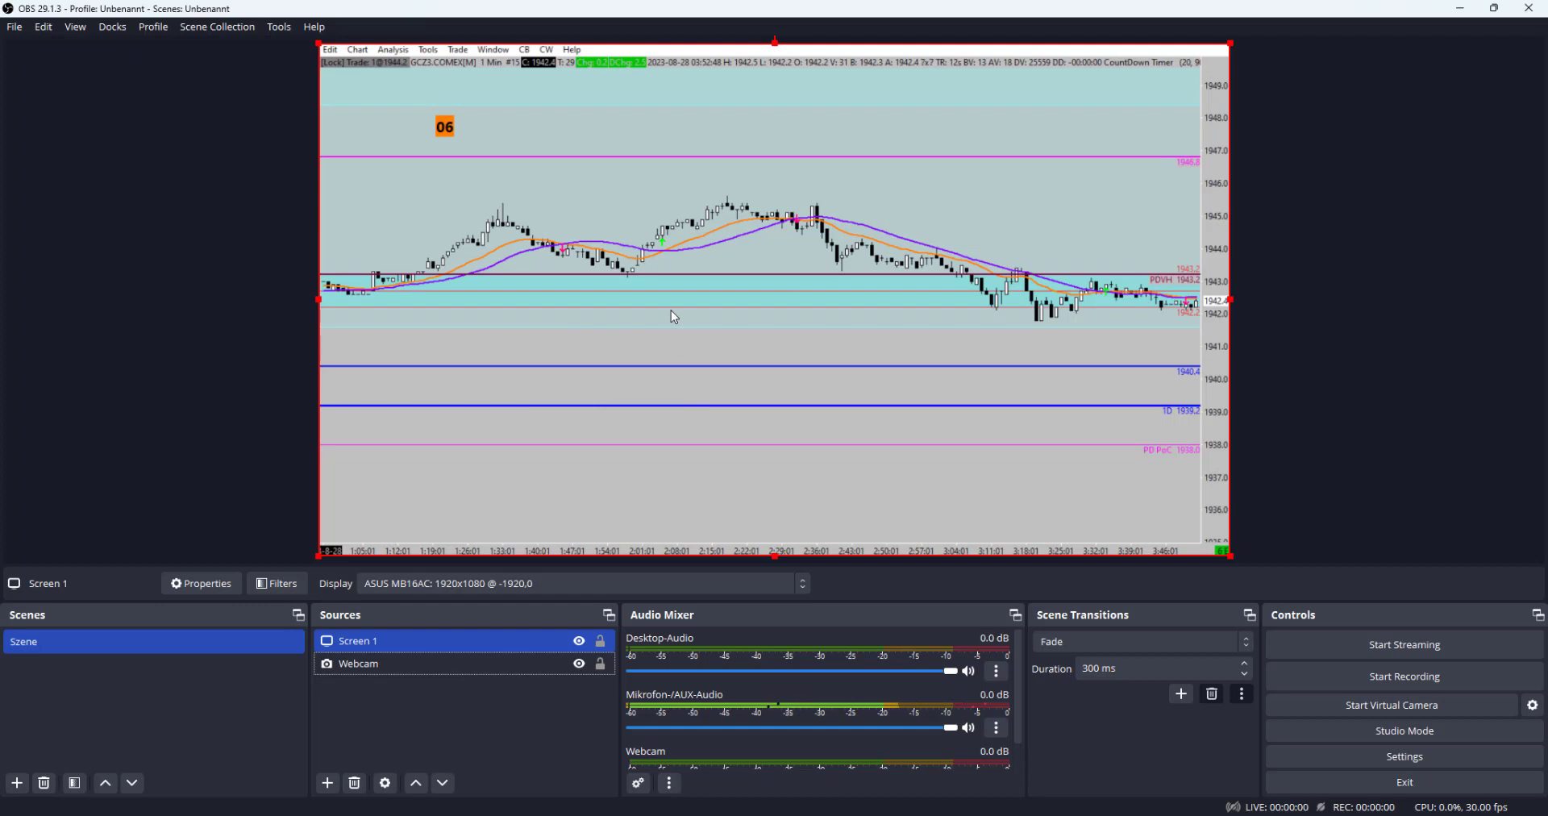
Step: Drag Webcam above Screen 1 in the Sources list so it overlays the chart
left_click(437, 672)
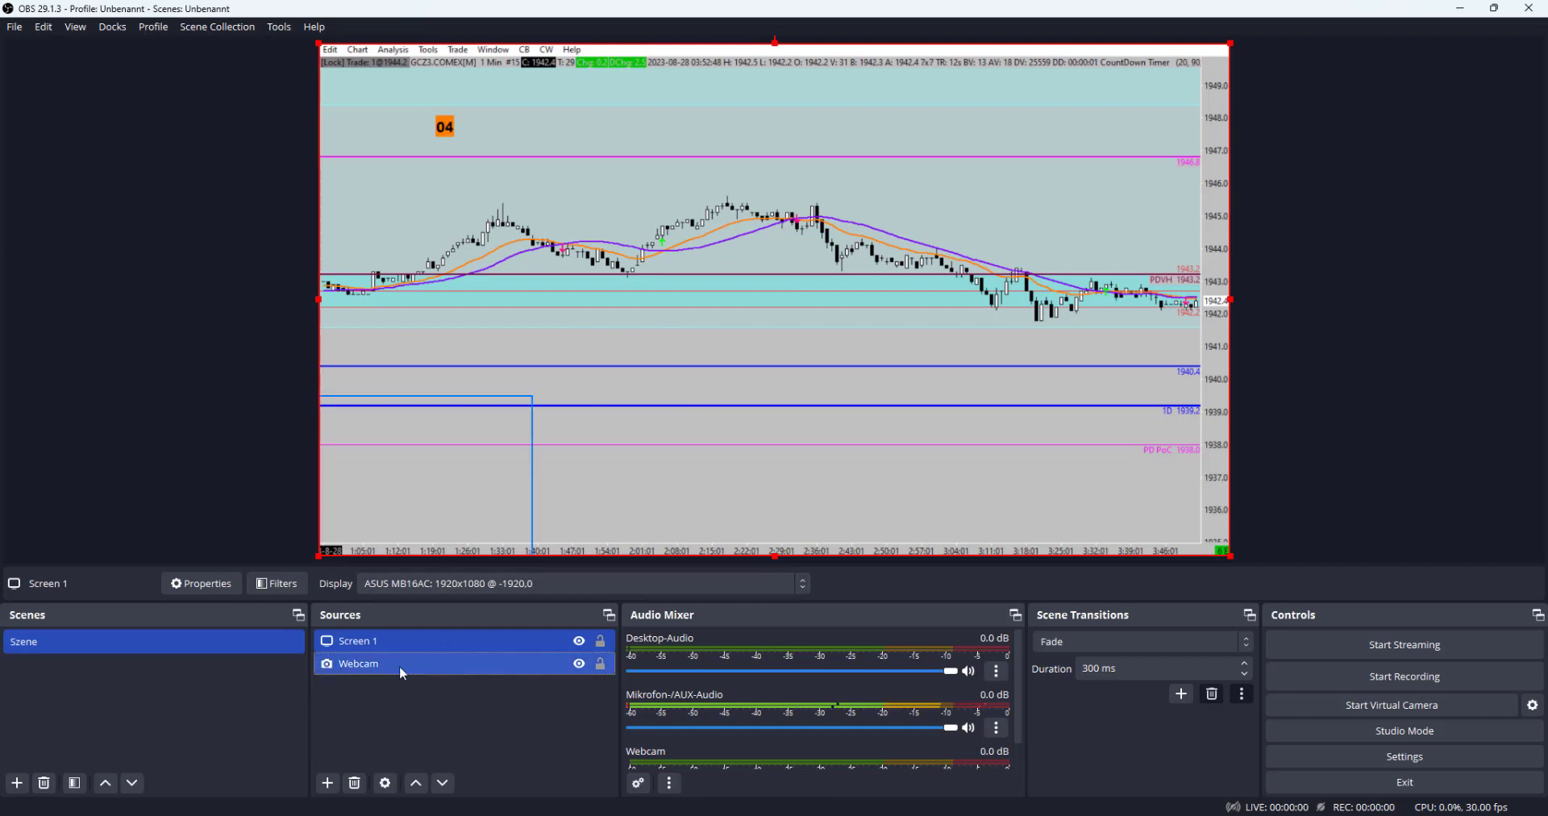
left_click(376, 666)
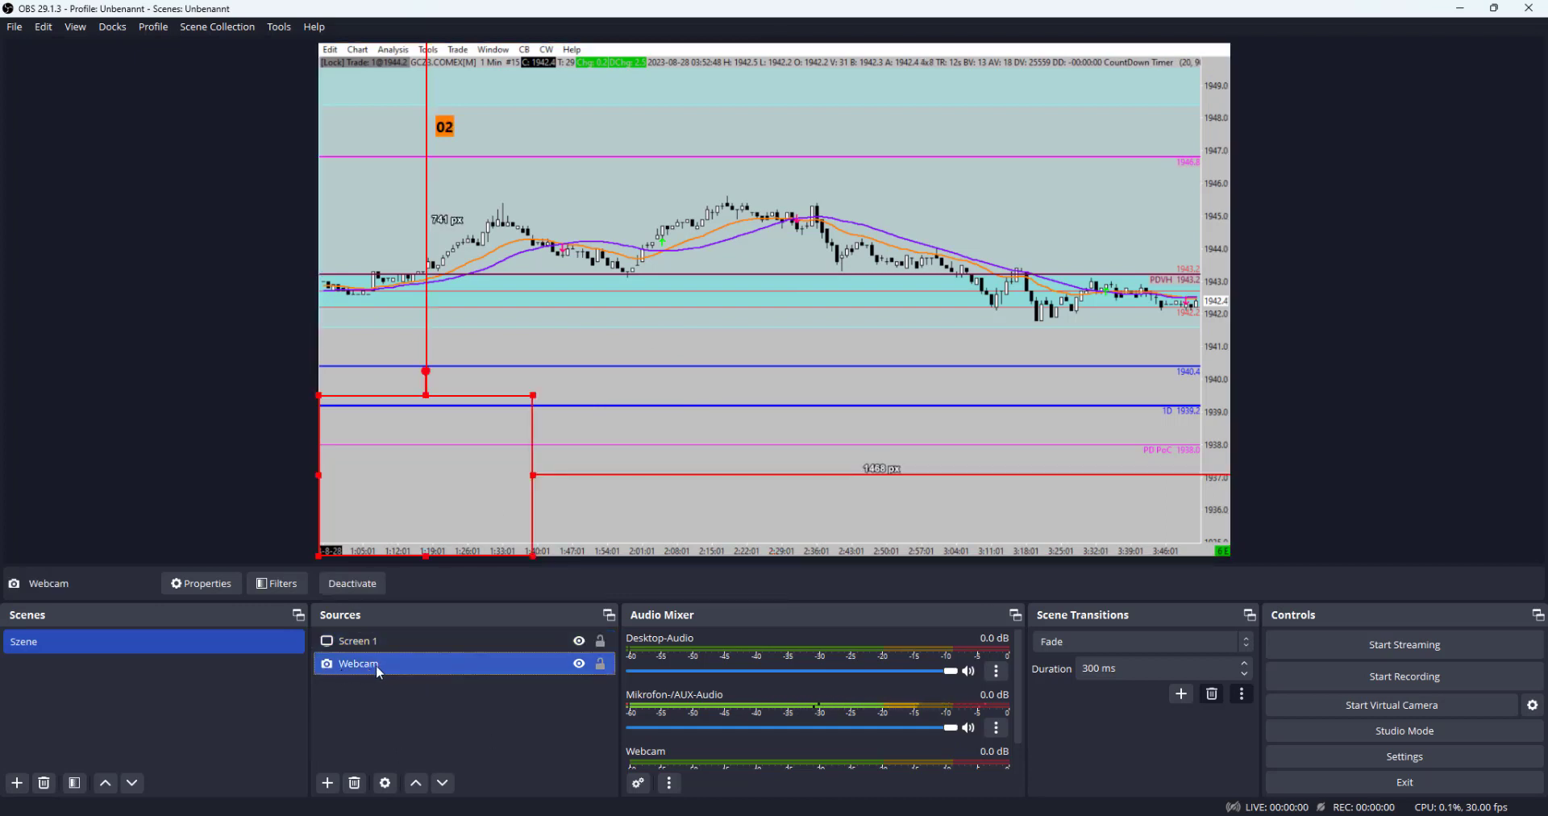
left_click_drag(377, 666, 370, 642)
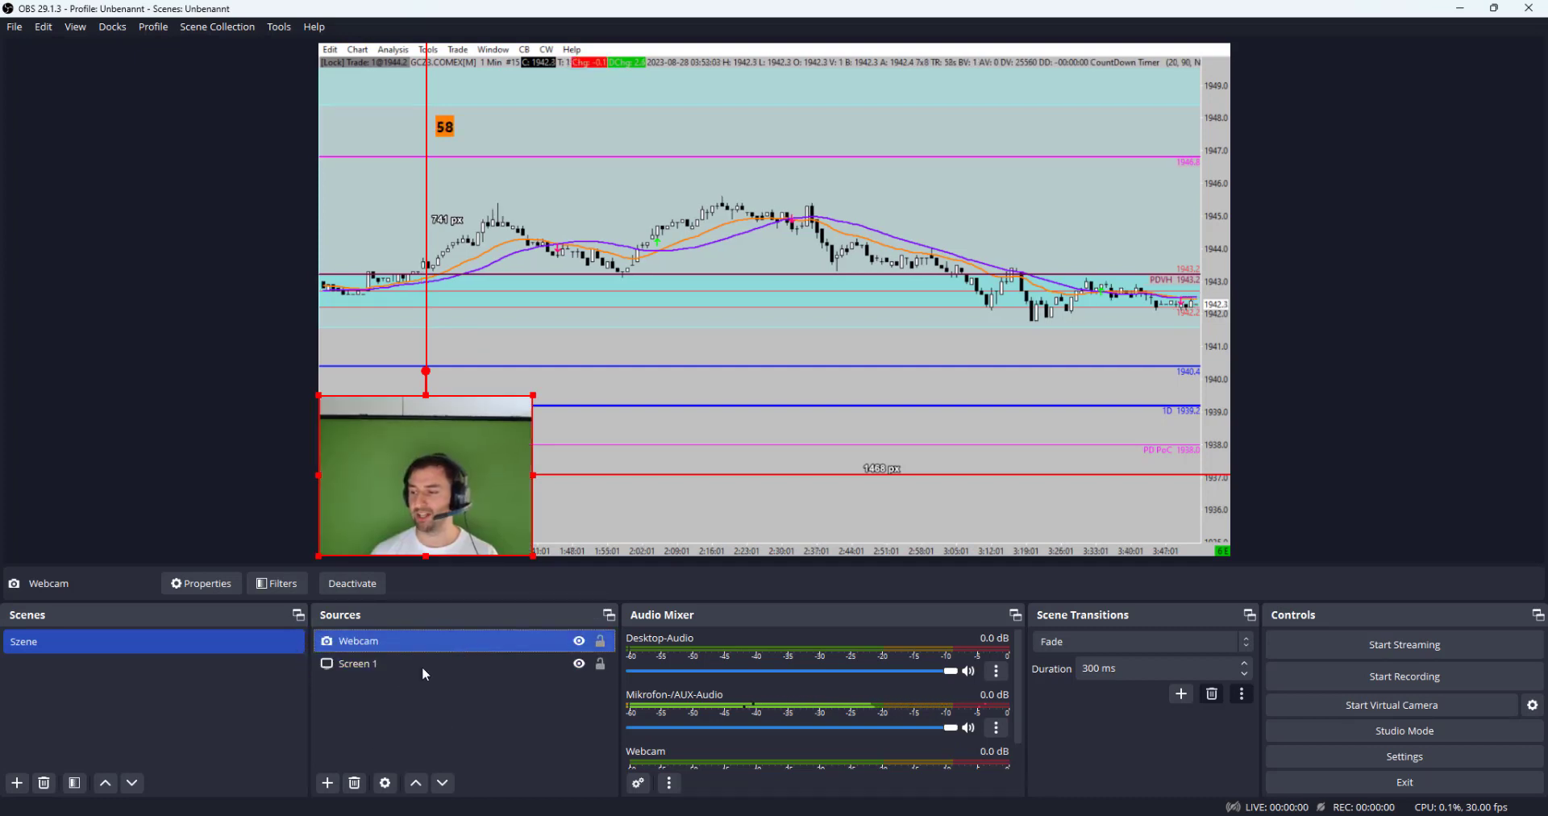
left_click(374, 712)
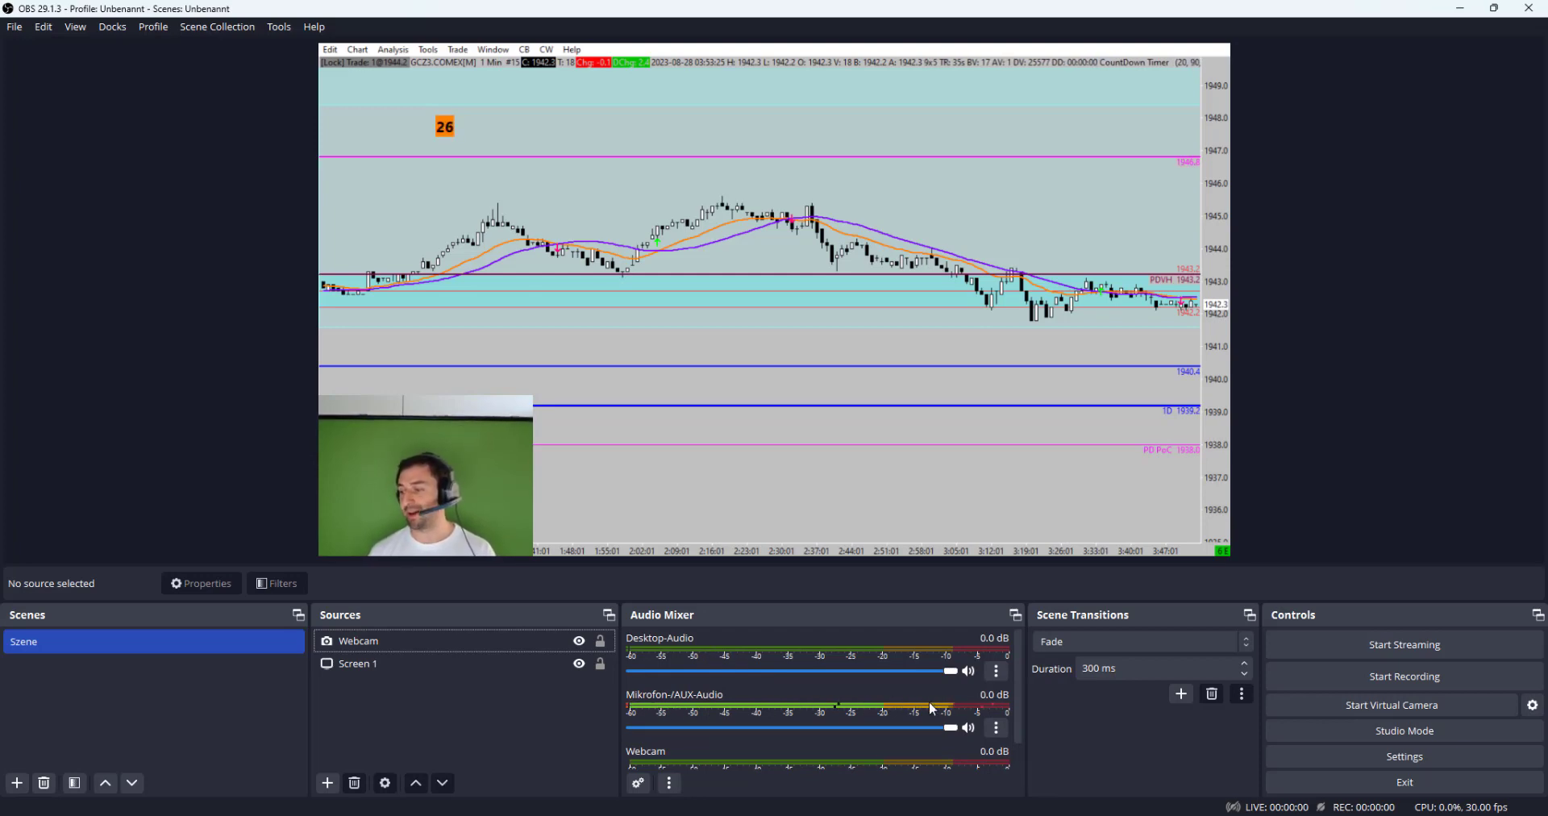
Step: Lower the Mikrofon-/AUX-Audio fader from 0.0 dB to about -16.9 dB
left_click_drag(930, 730, 803, 736)
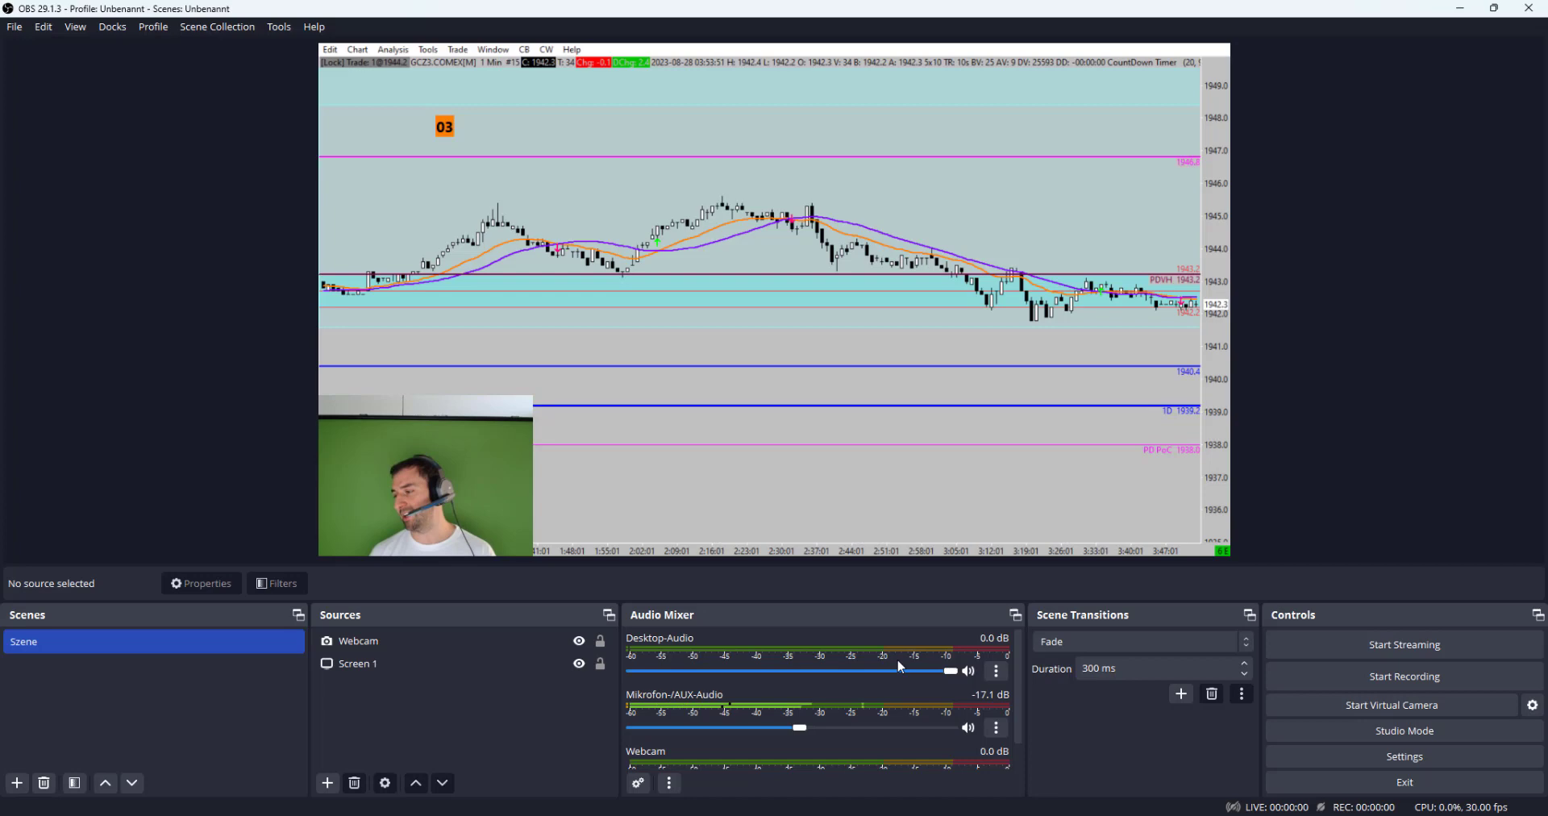
scroll(1008, 709, "down", 1)
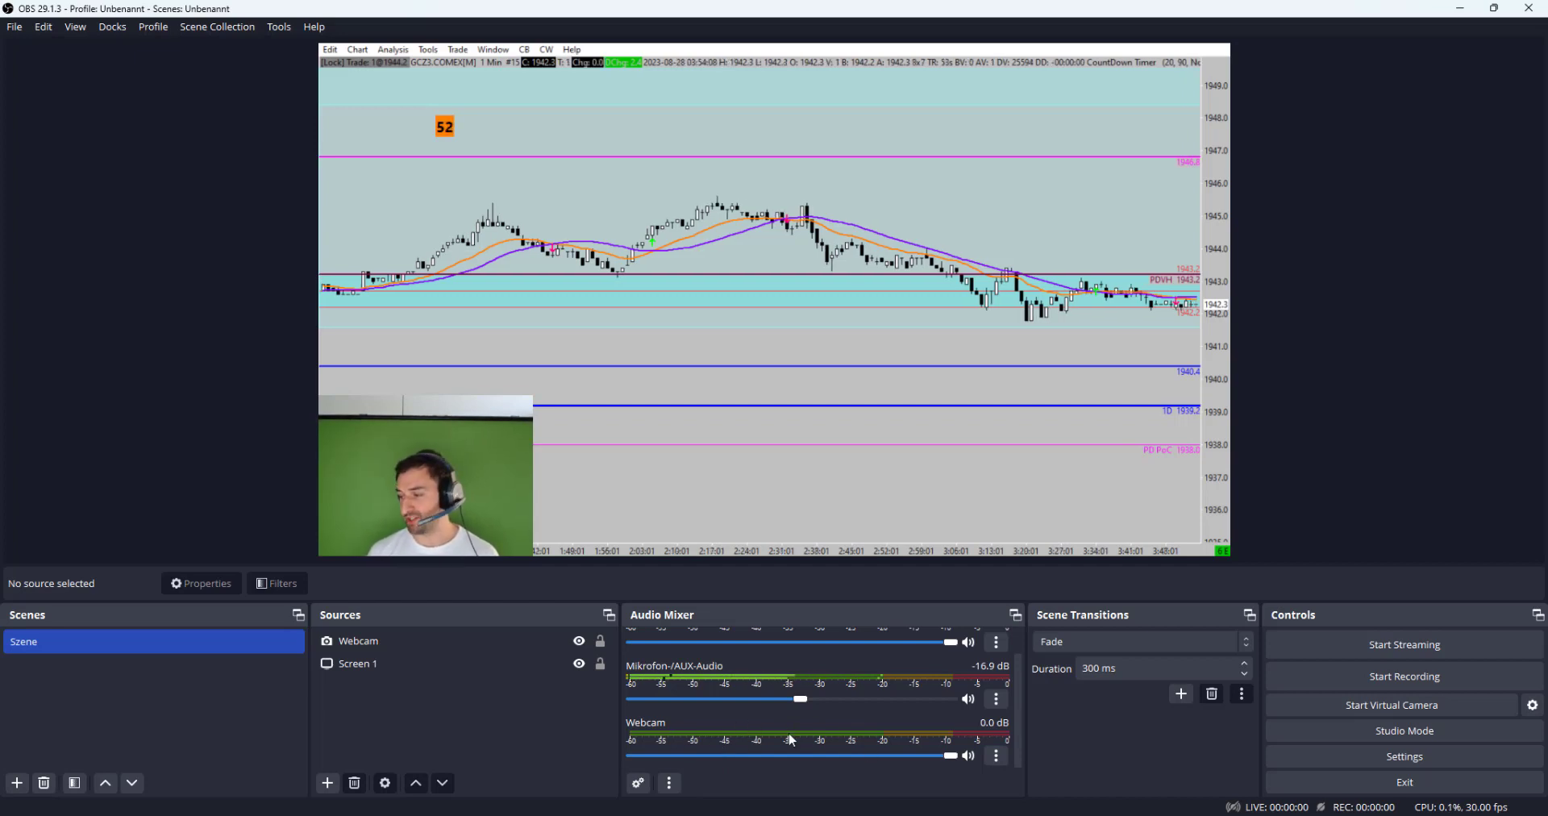
scroll(990, 683, "up", 2)
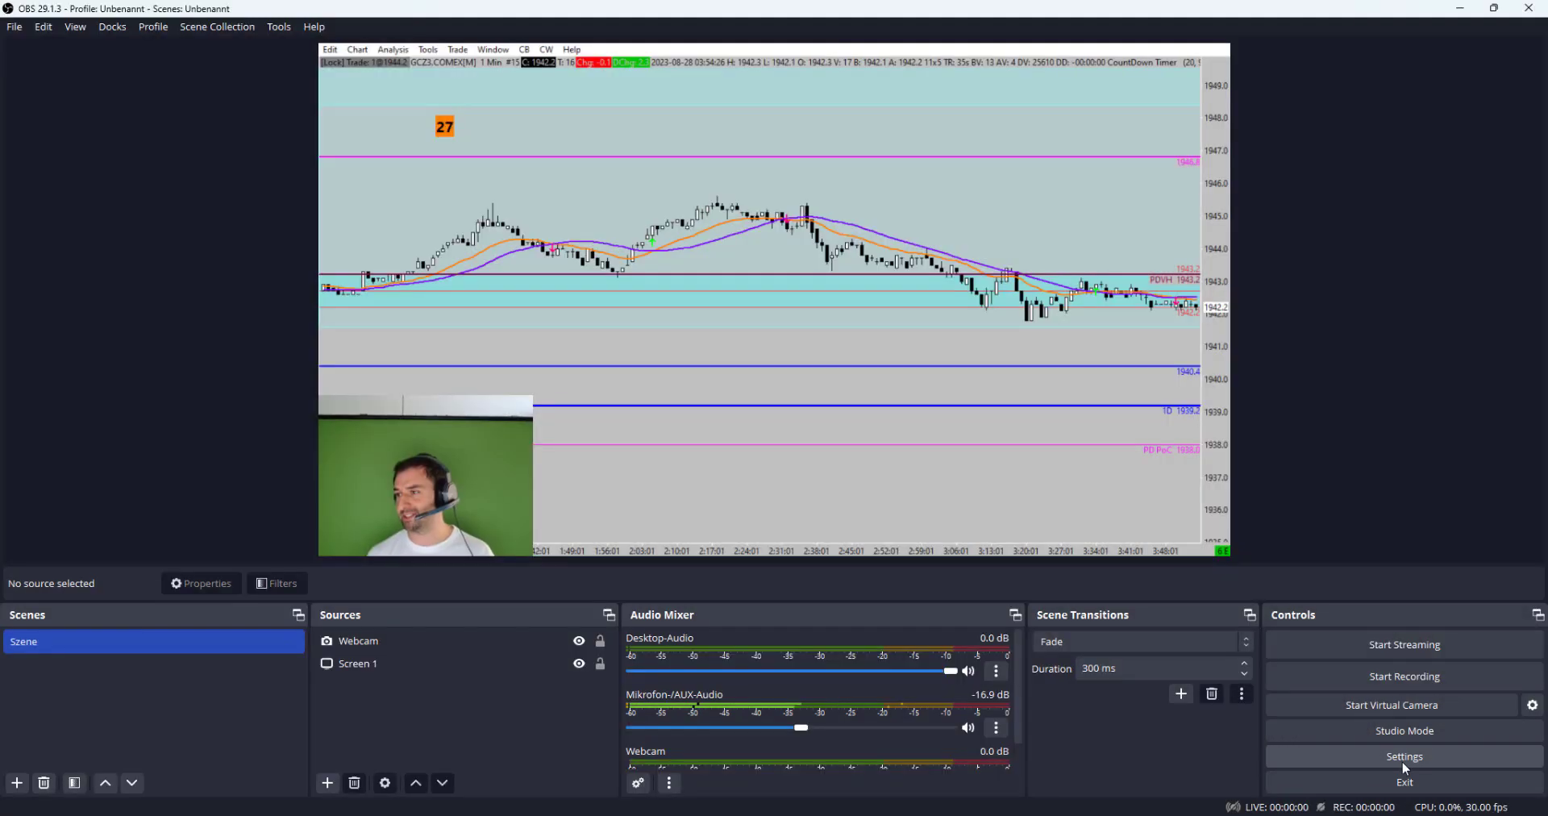
Step: Pick YouTube - RTMPS with a manual stream key in Stream settings, then close without saving
left_click(1403, 758)
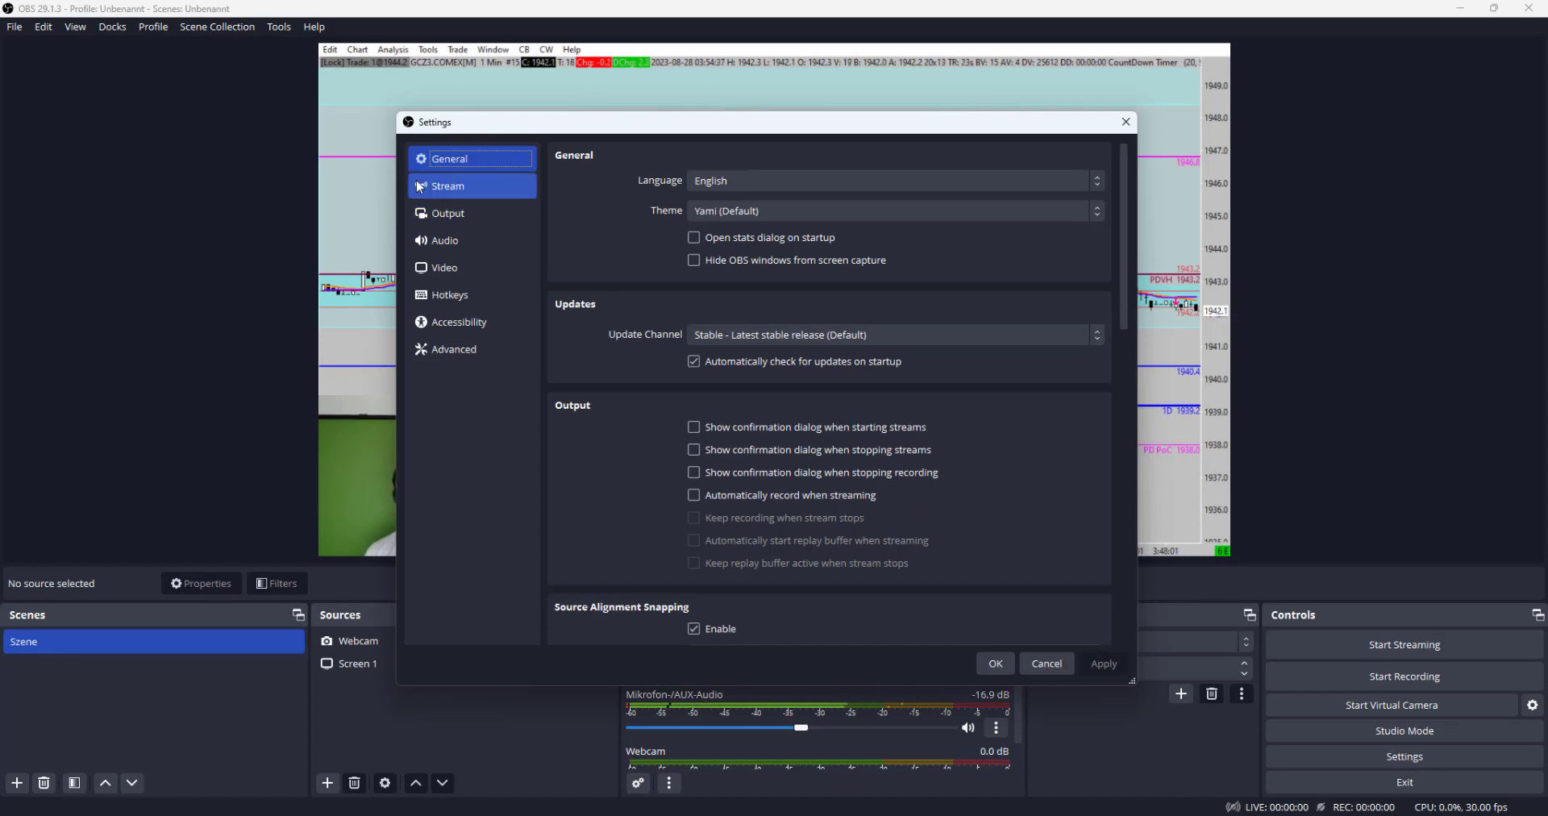
left_click(455, 188)
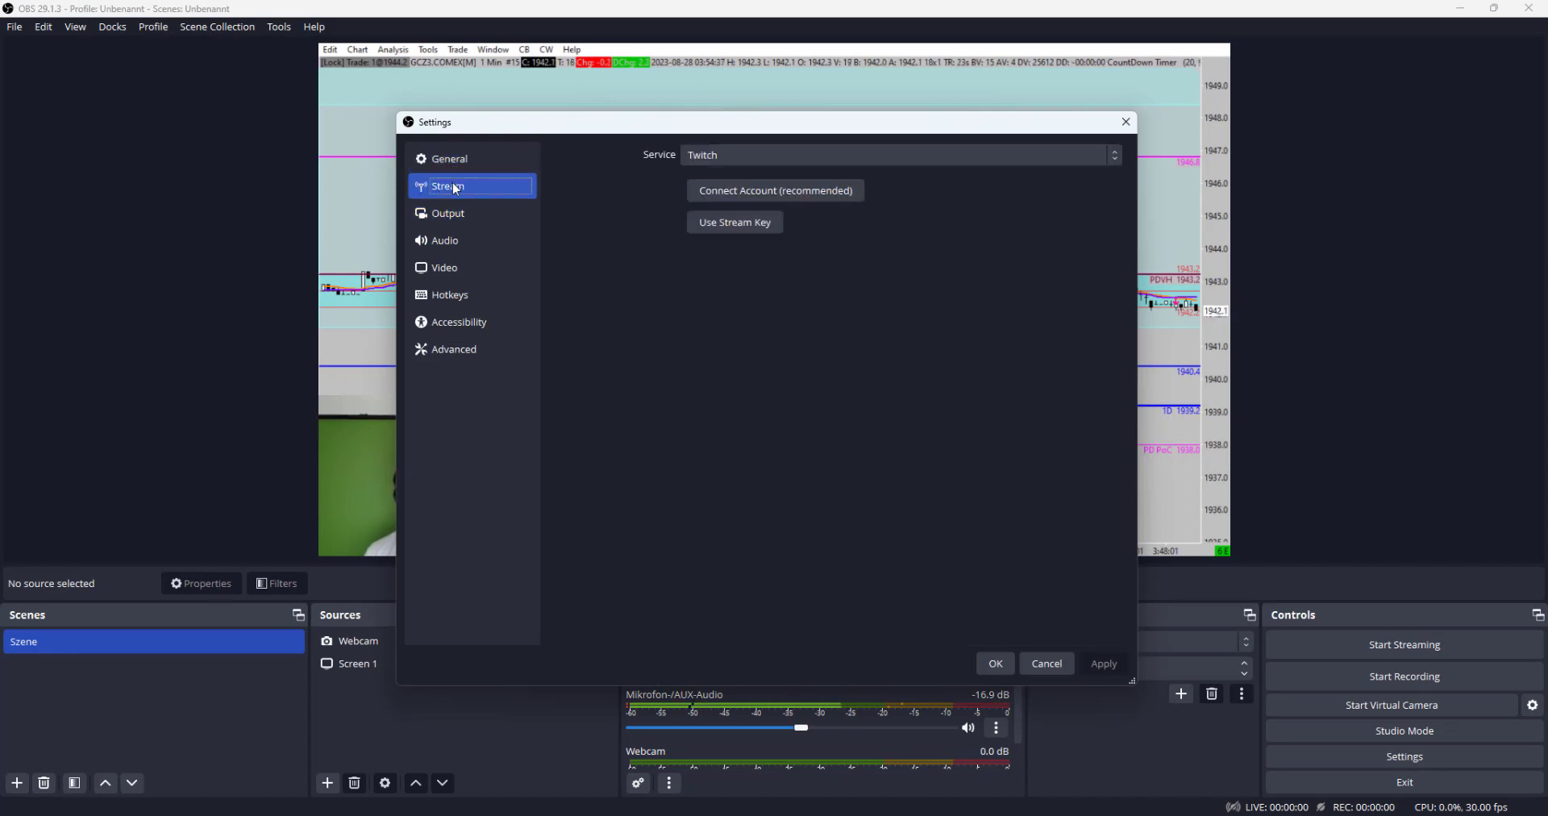
left_click(737, 158)
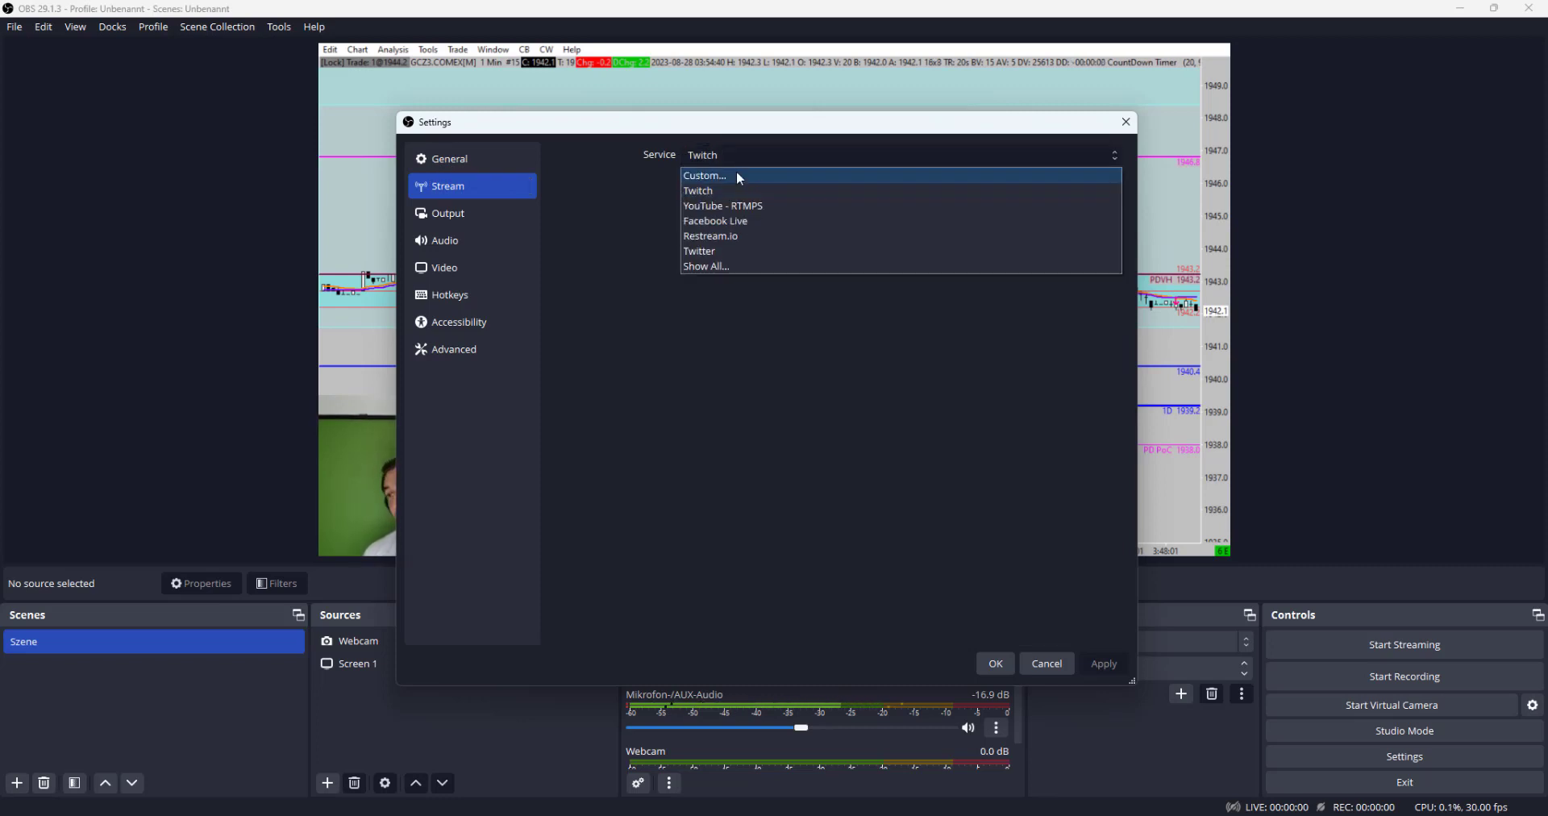
left_click(706, 207)
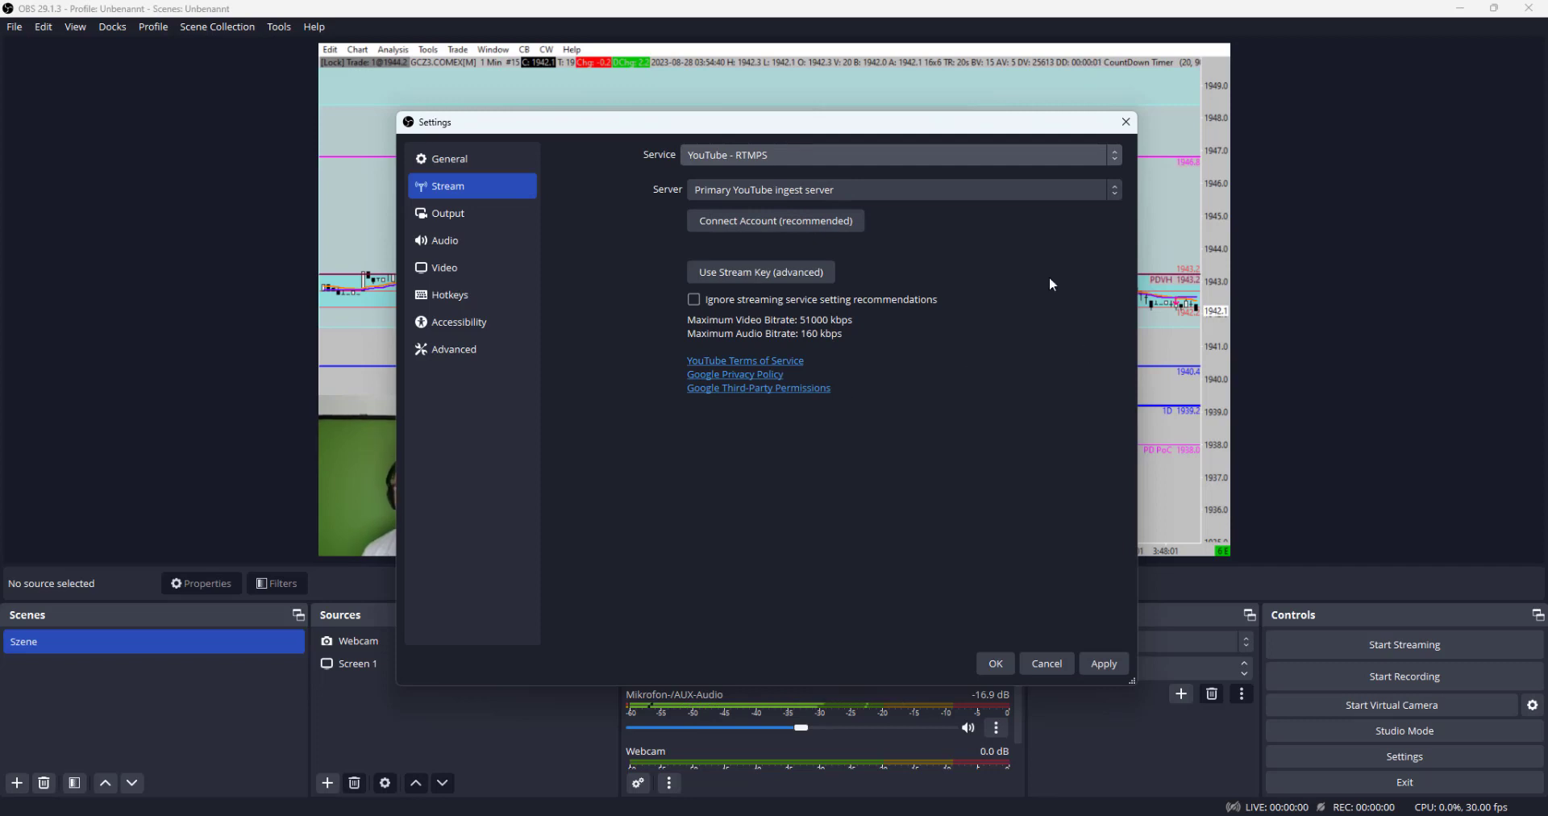
left_click(747, 276)
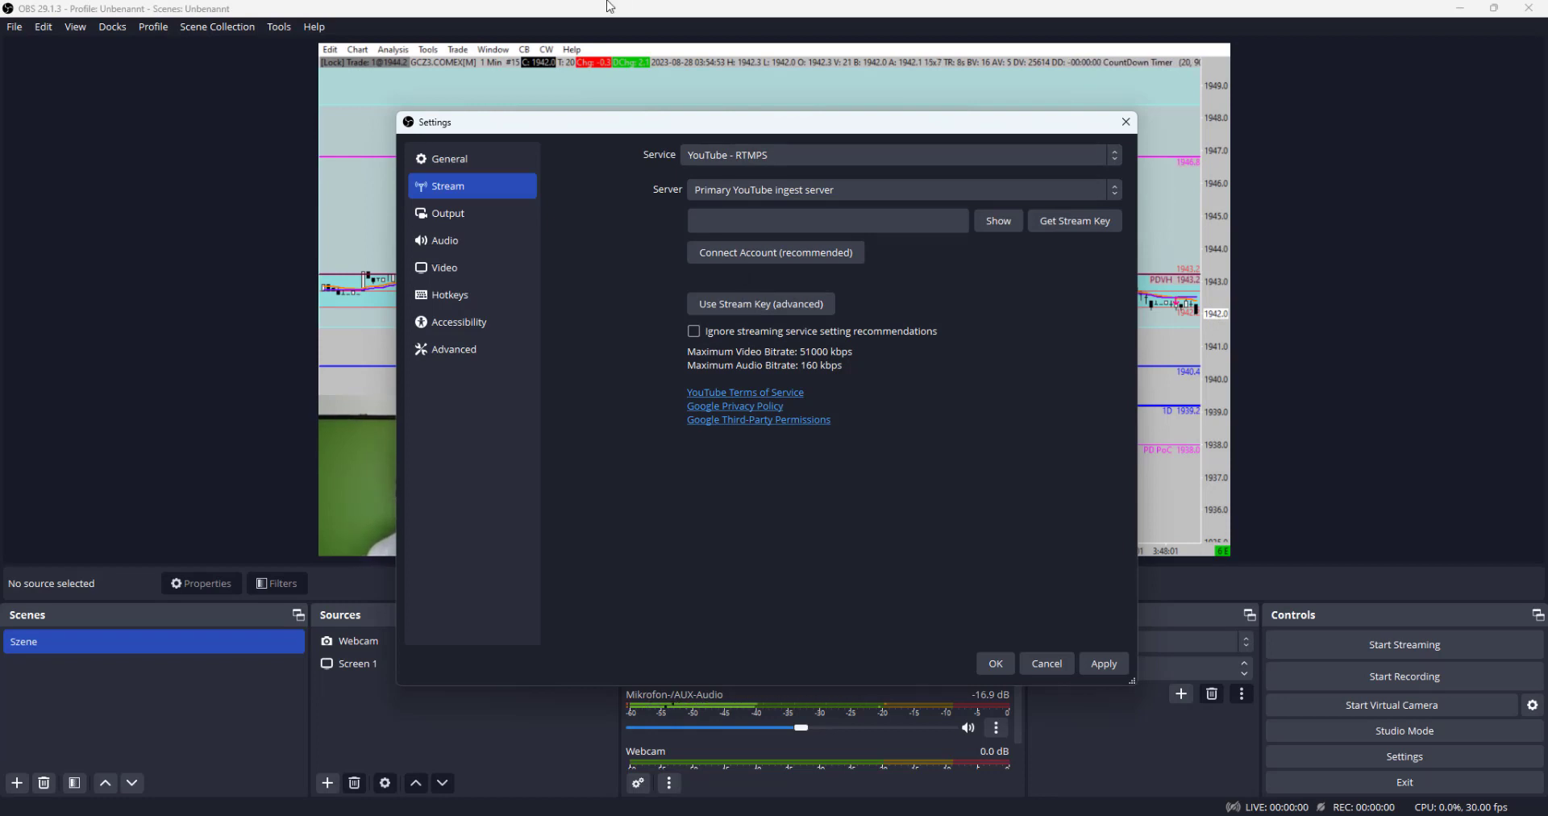
left_click(807, 222)
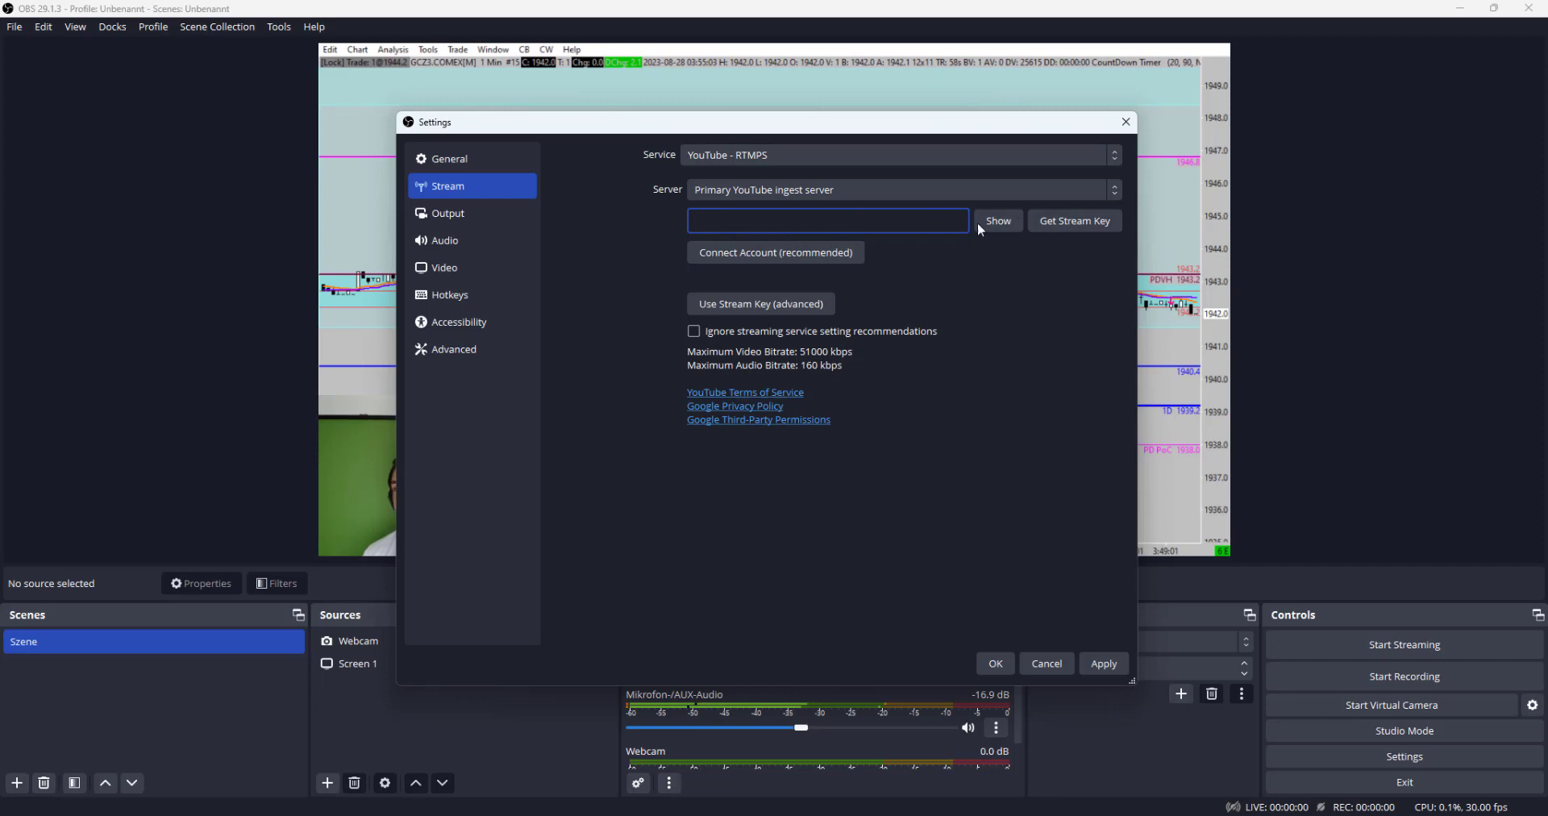
left_click(1125, 122)
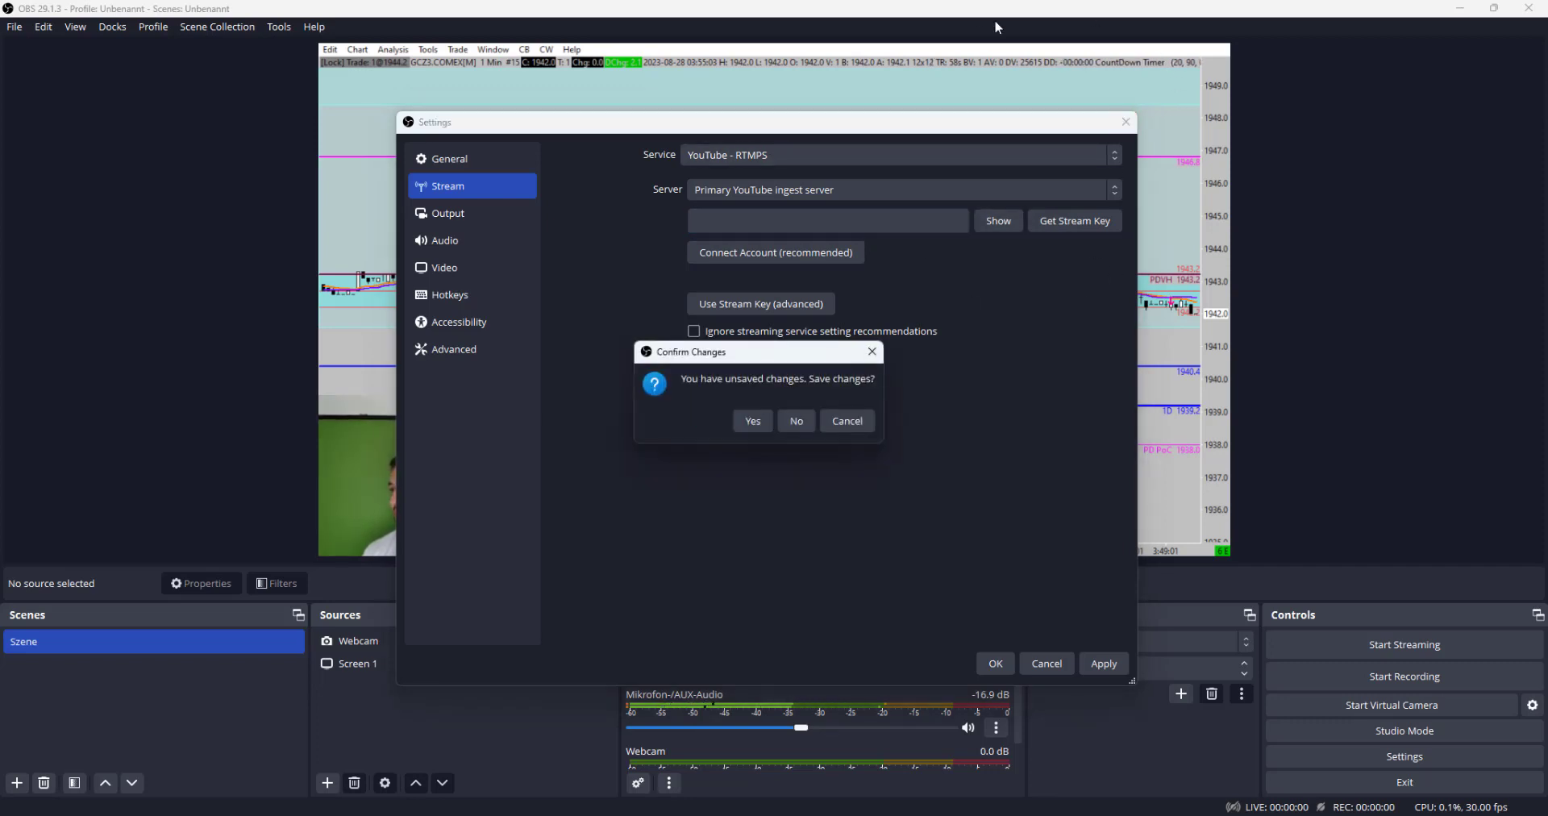
left_click(796, 420)
Step: Copy the default stream key from the YouTube Studio live page and return to OBS
key("super+Down")
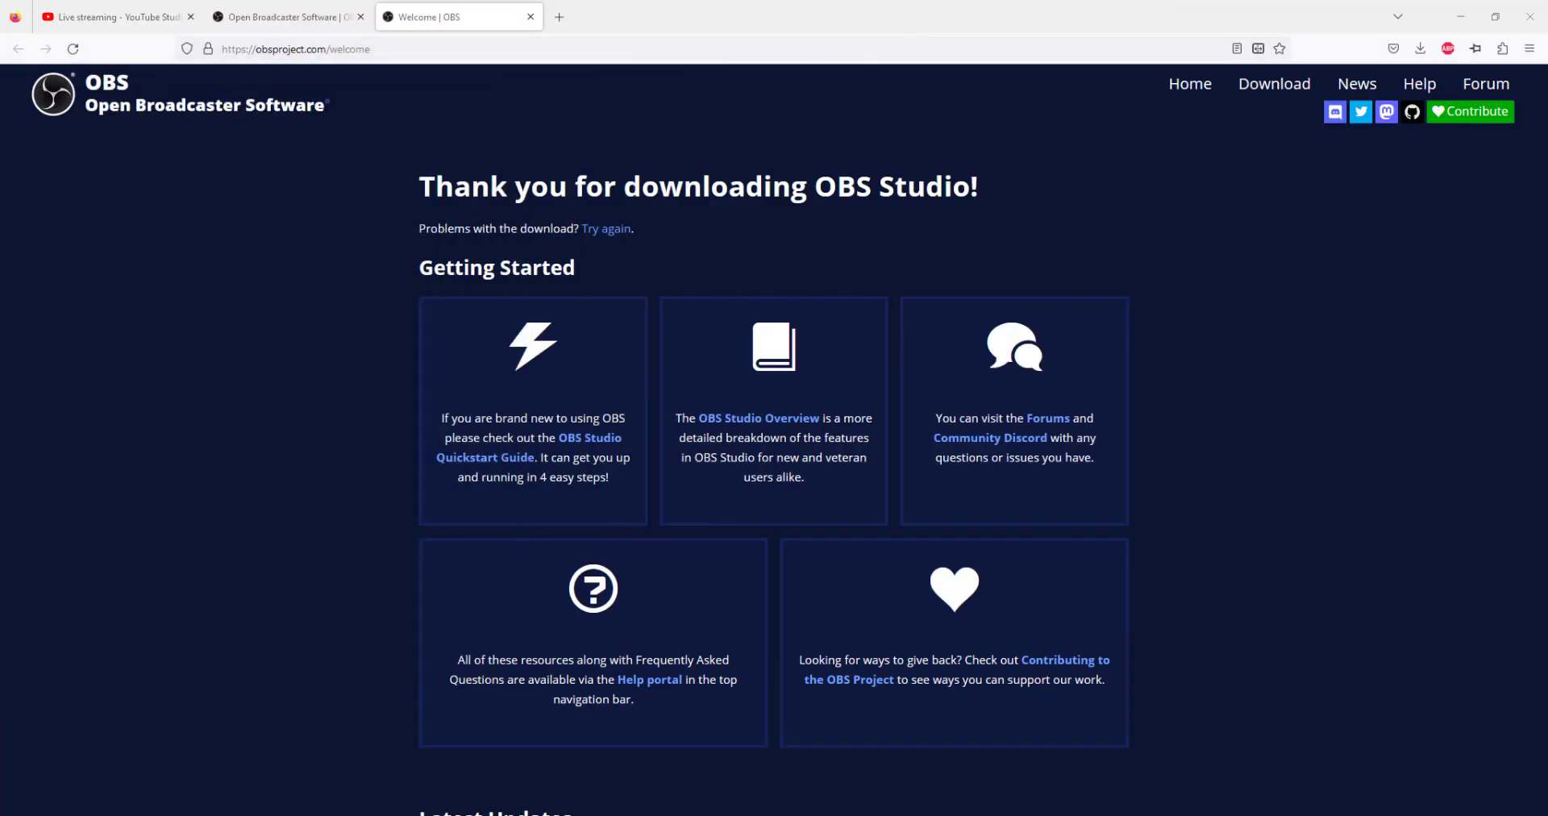
left_click(113, 16)
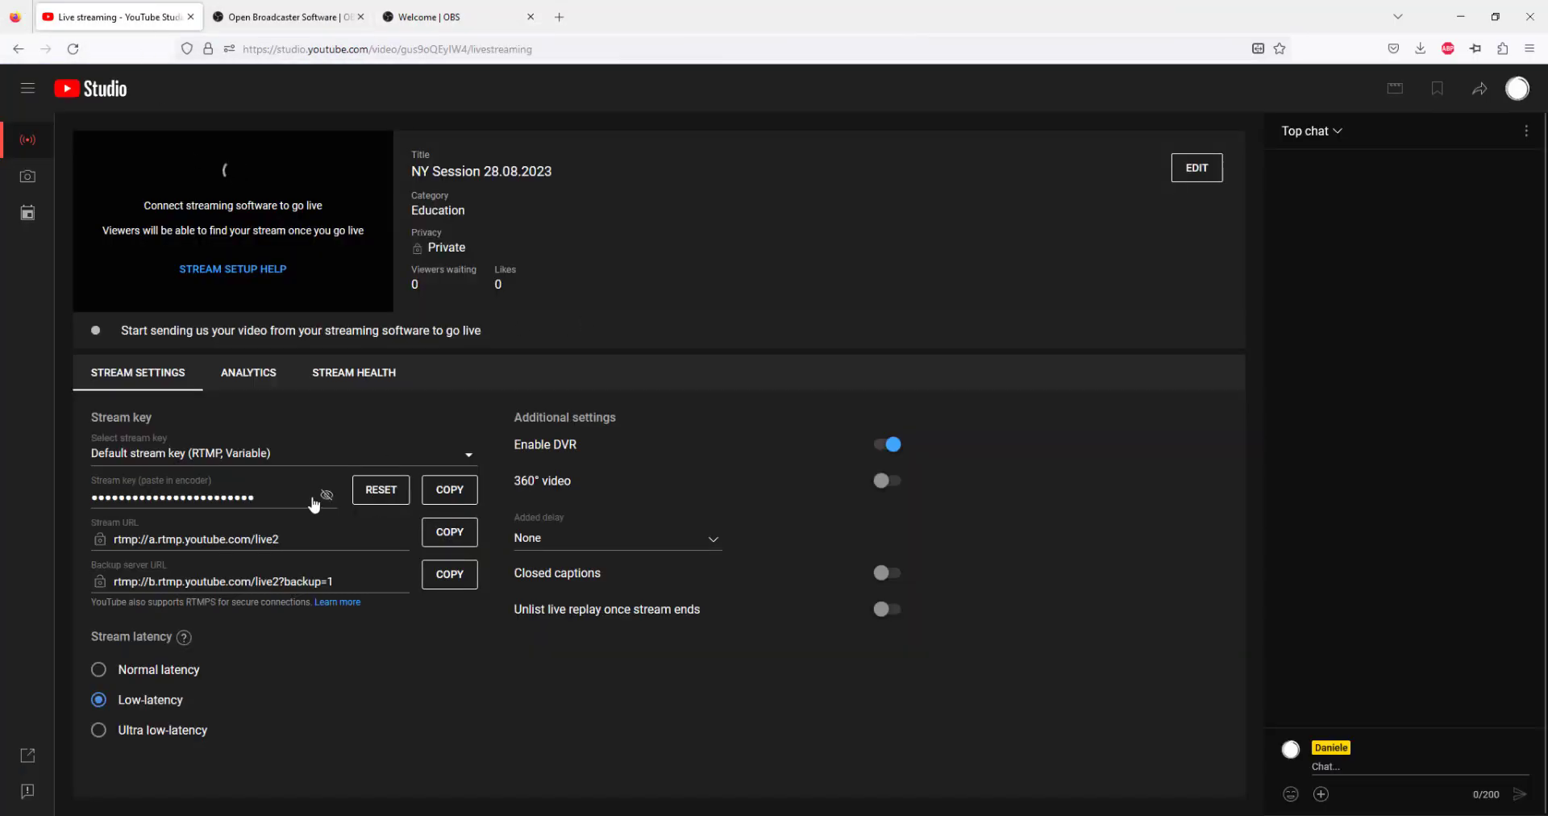
left_click(239, 493)
left_click(459, 493)
key("alt+Tab")
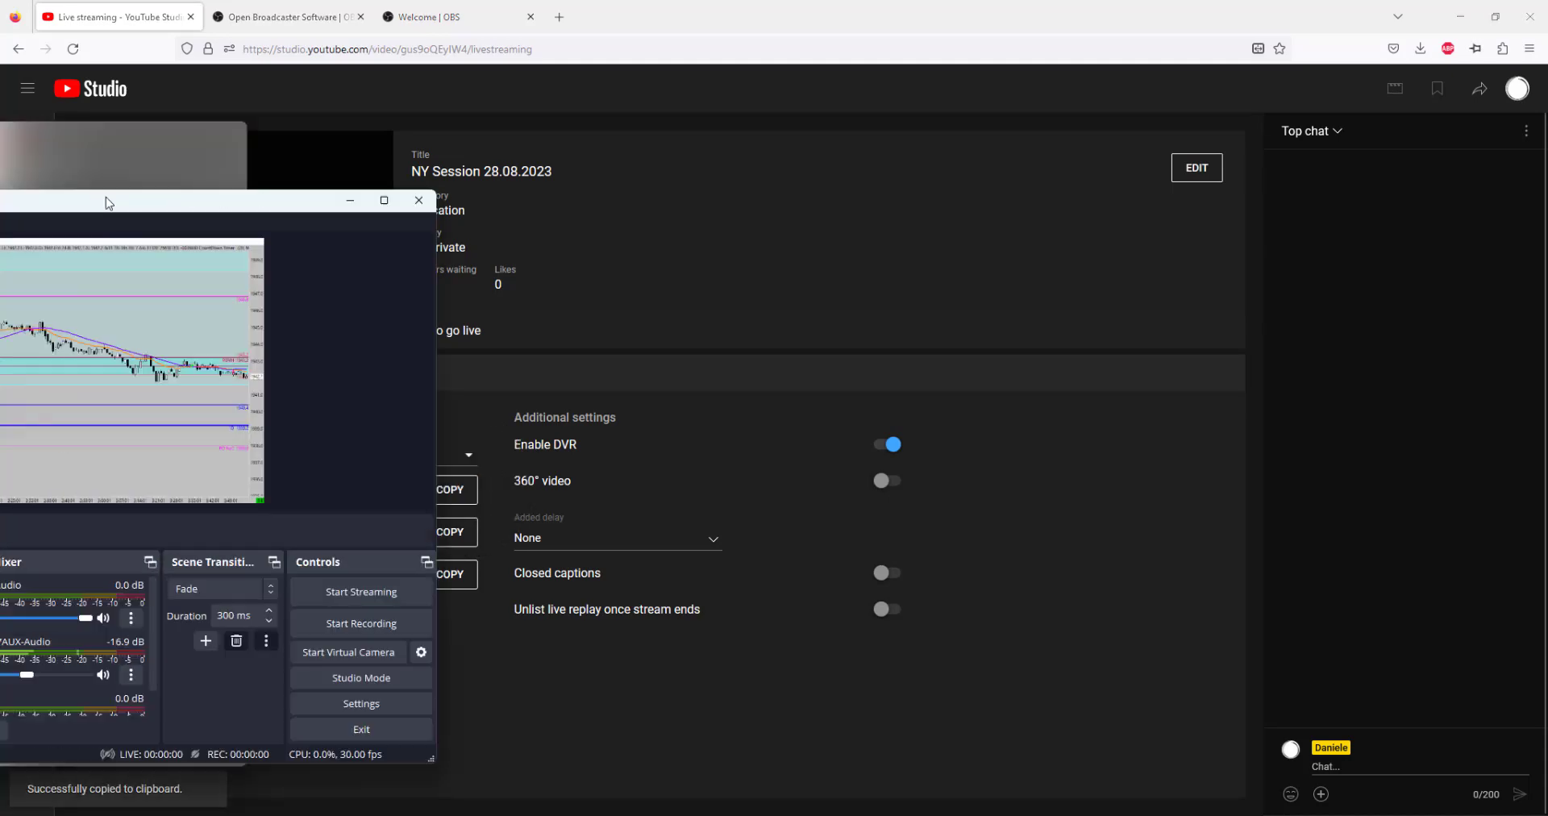
Step: Maximize OBS and save YouTube - RTMPS streaming with the pasted stream key
left_click_drag(105, 197, 658, 124)
double_click(658, 124)
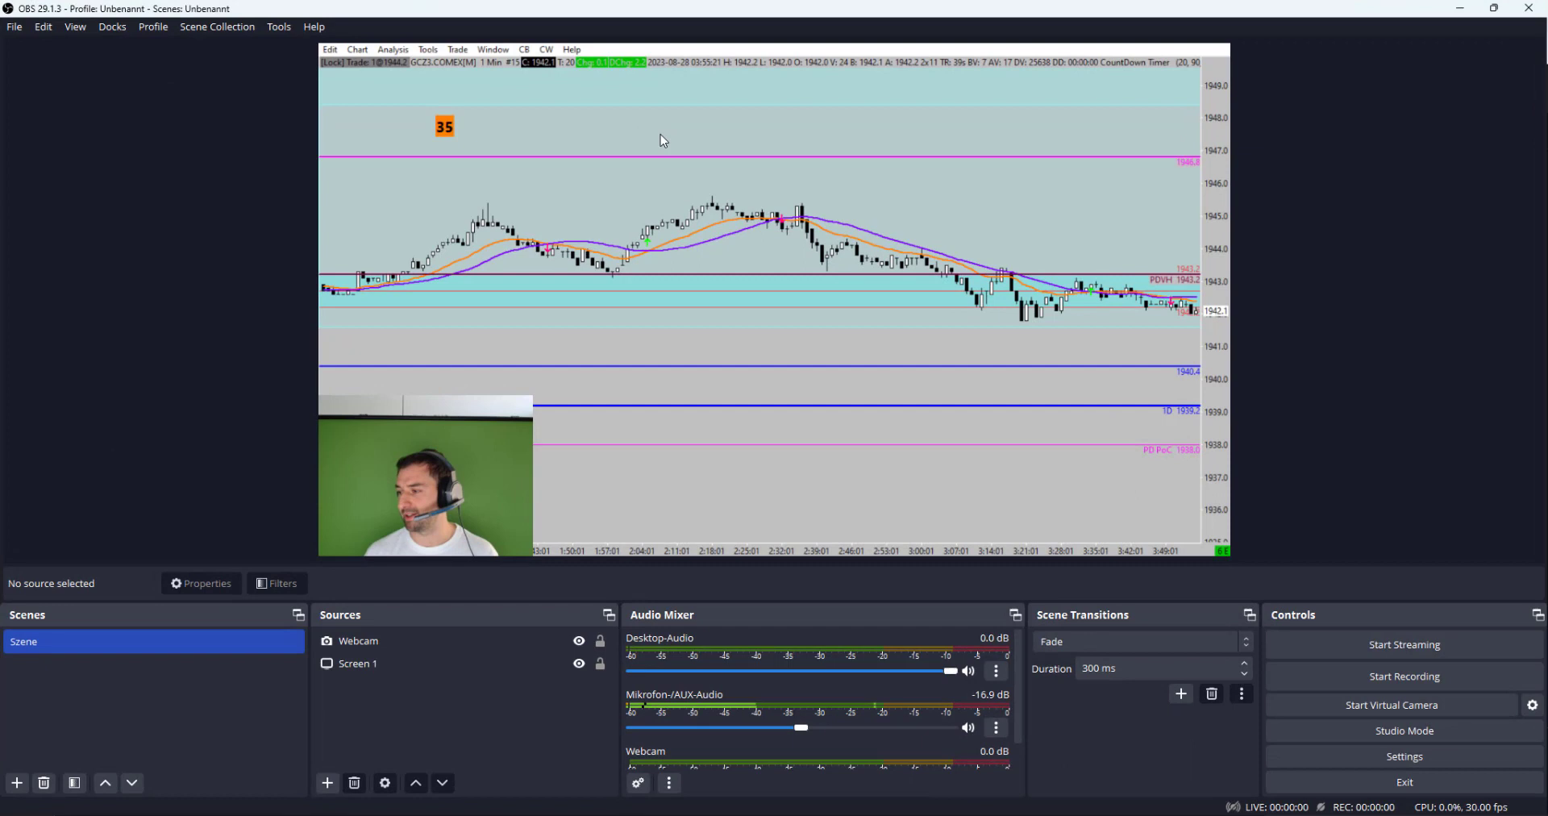
left_click(1405, 757)
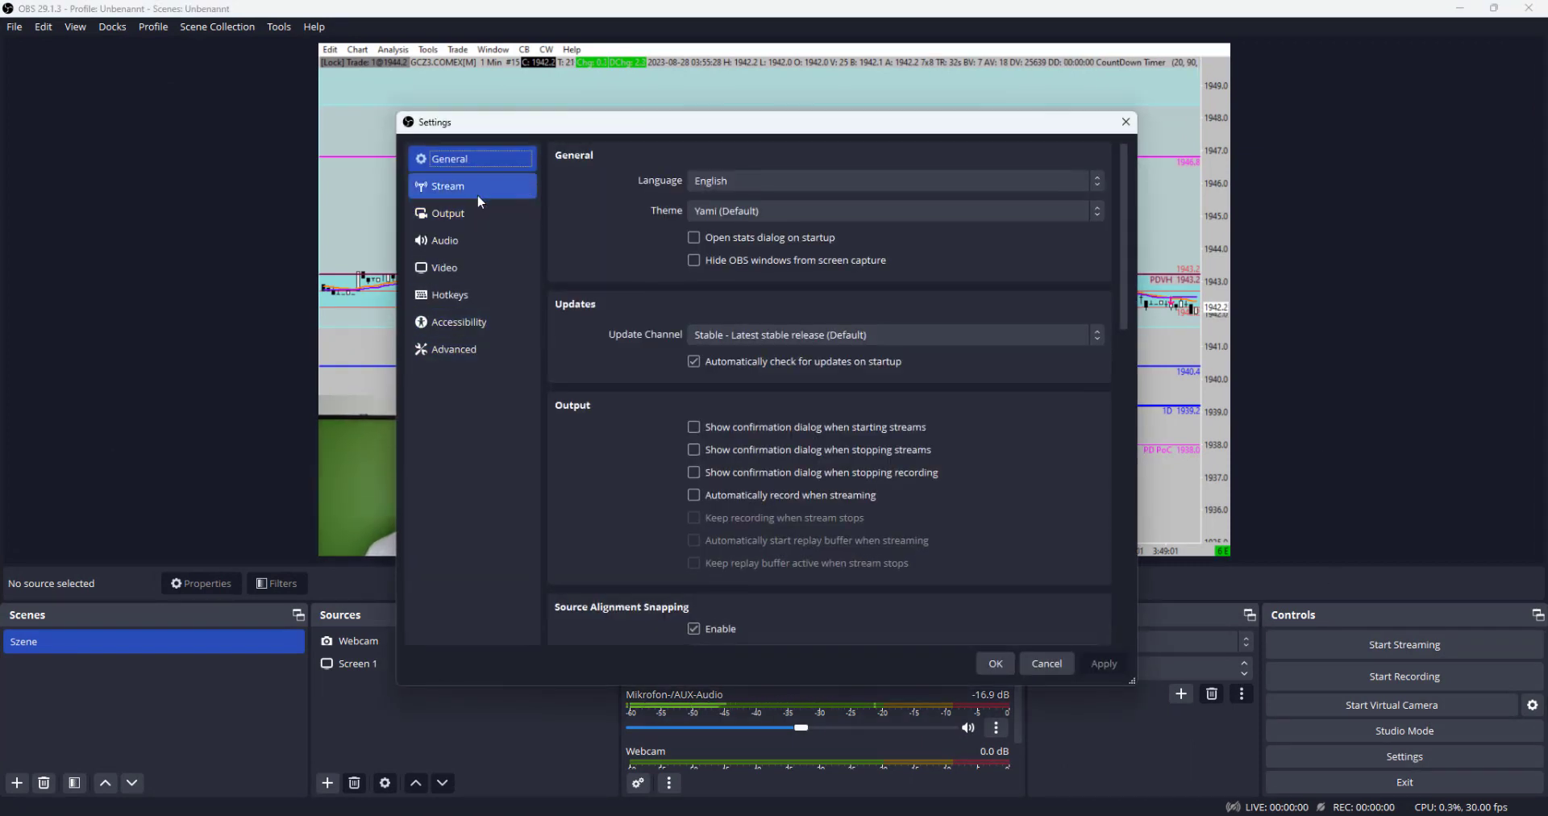
left_click(460, 186)
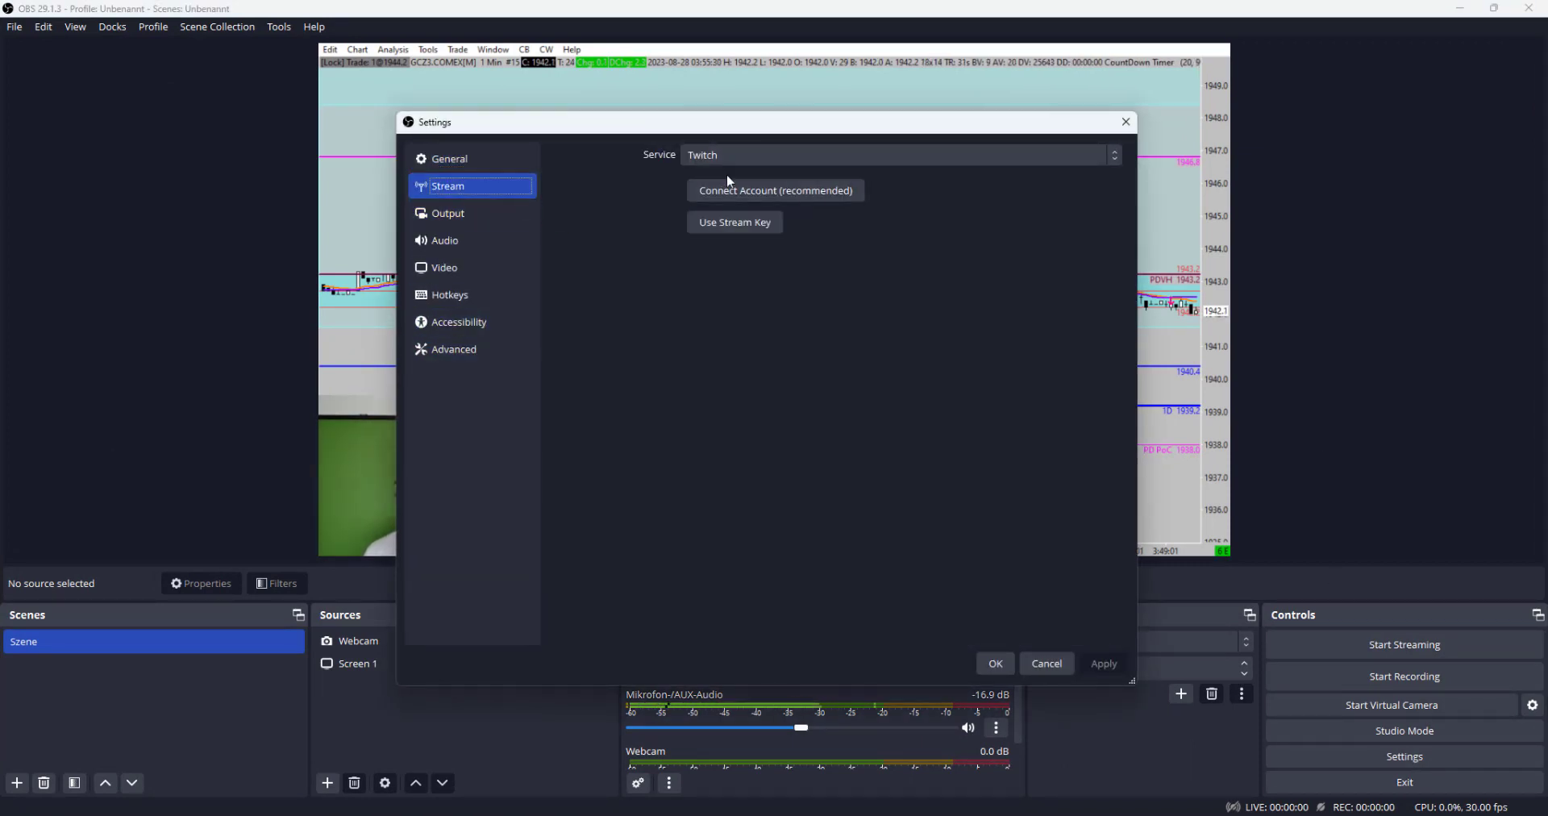
left_click(806, 155)
left_click(705, 205)
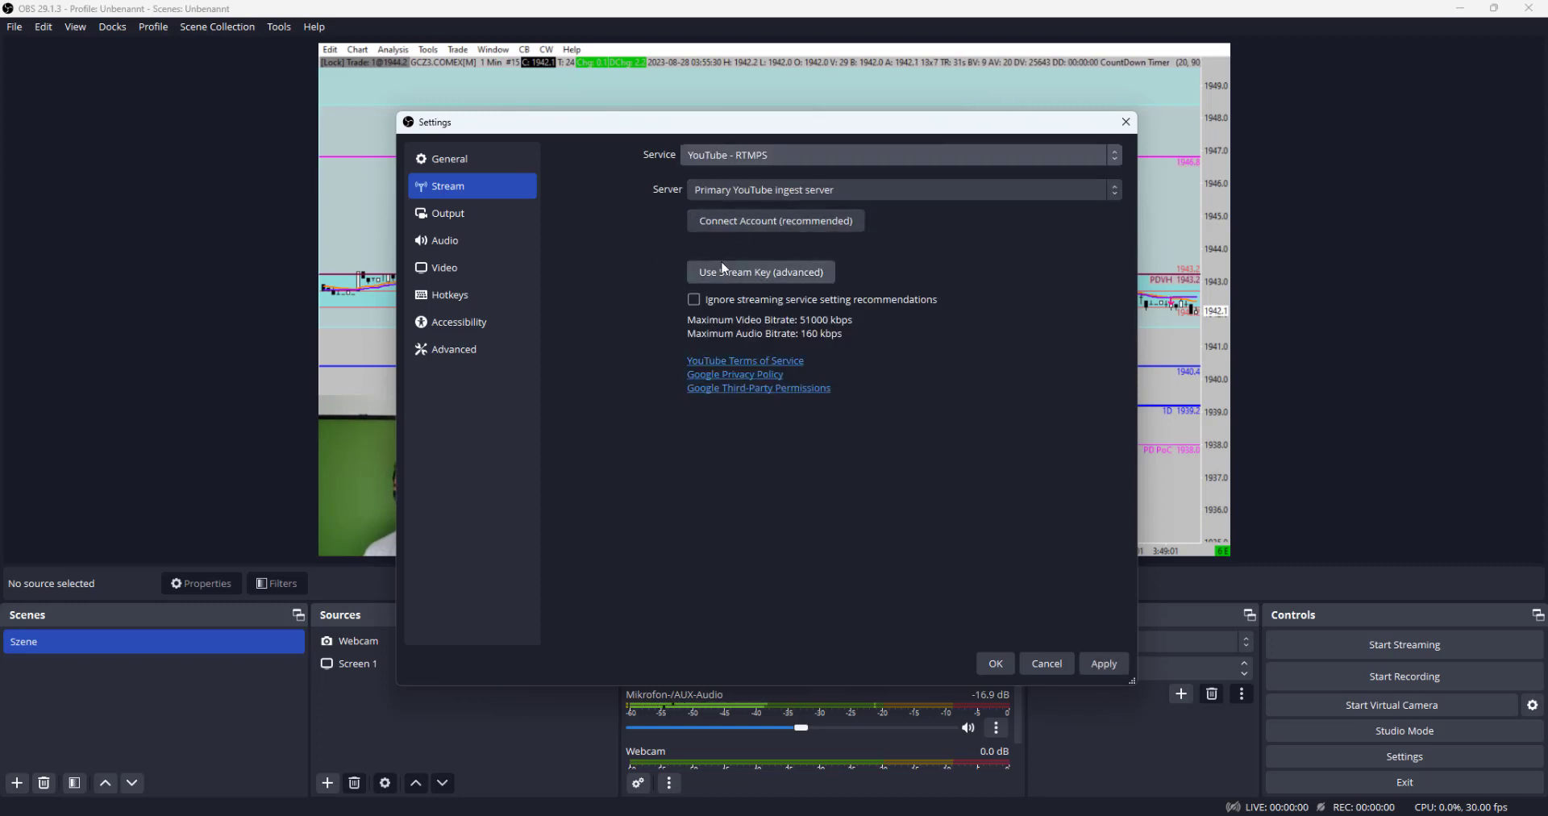
left_click(759, 274)
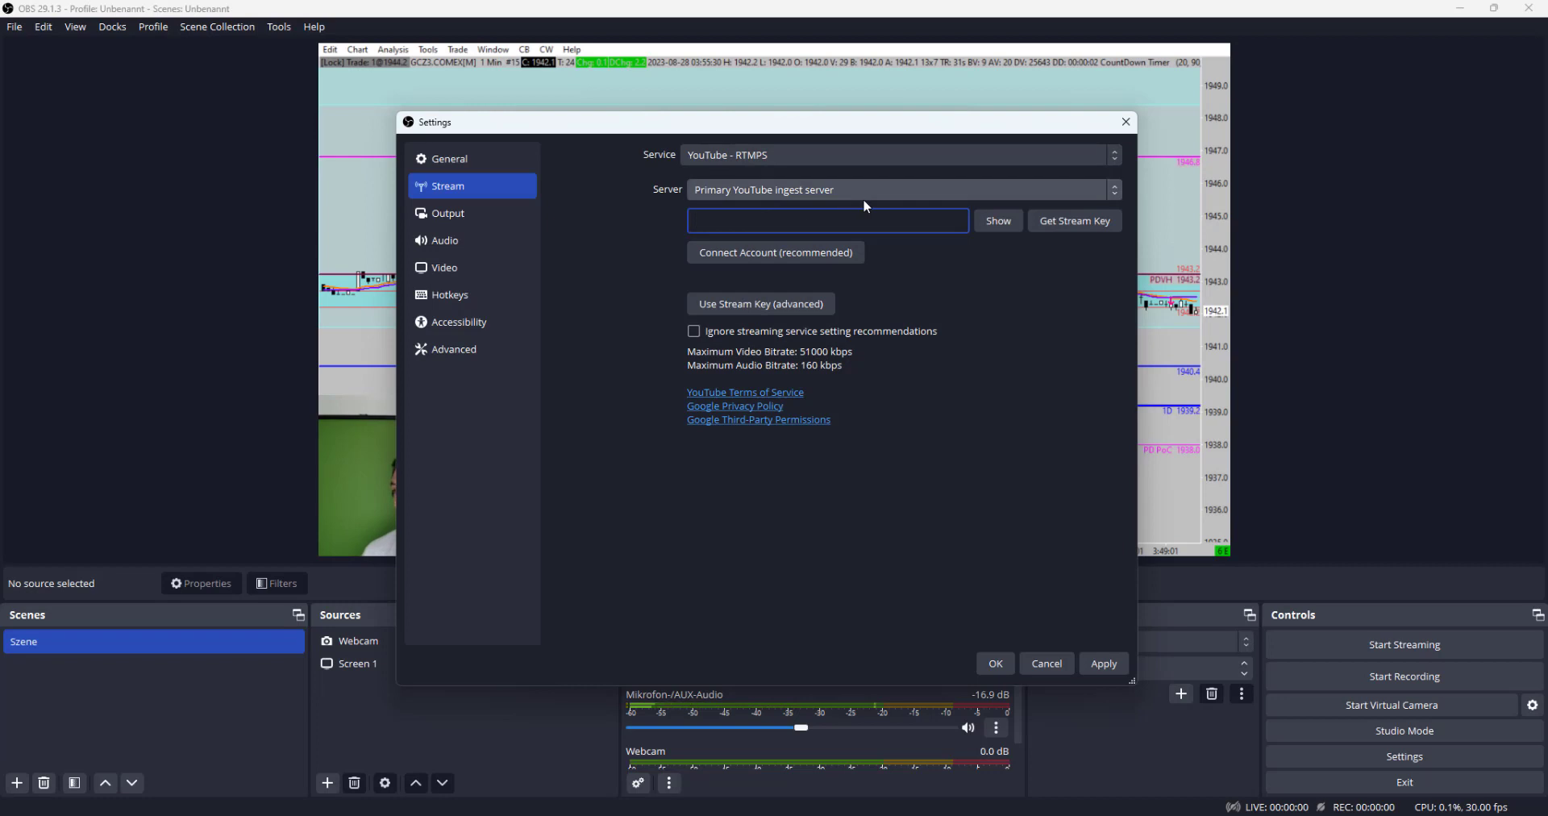
key("ctrl+v")
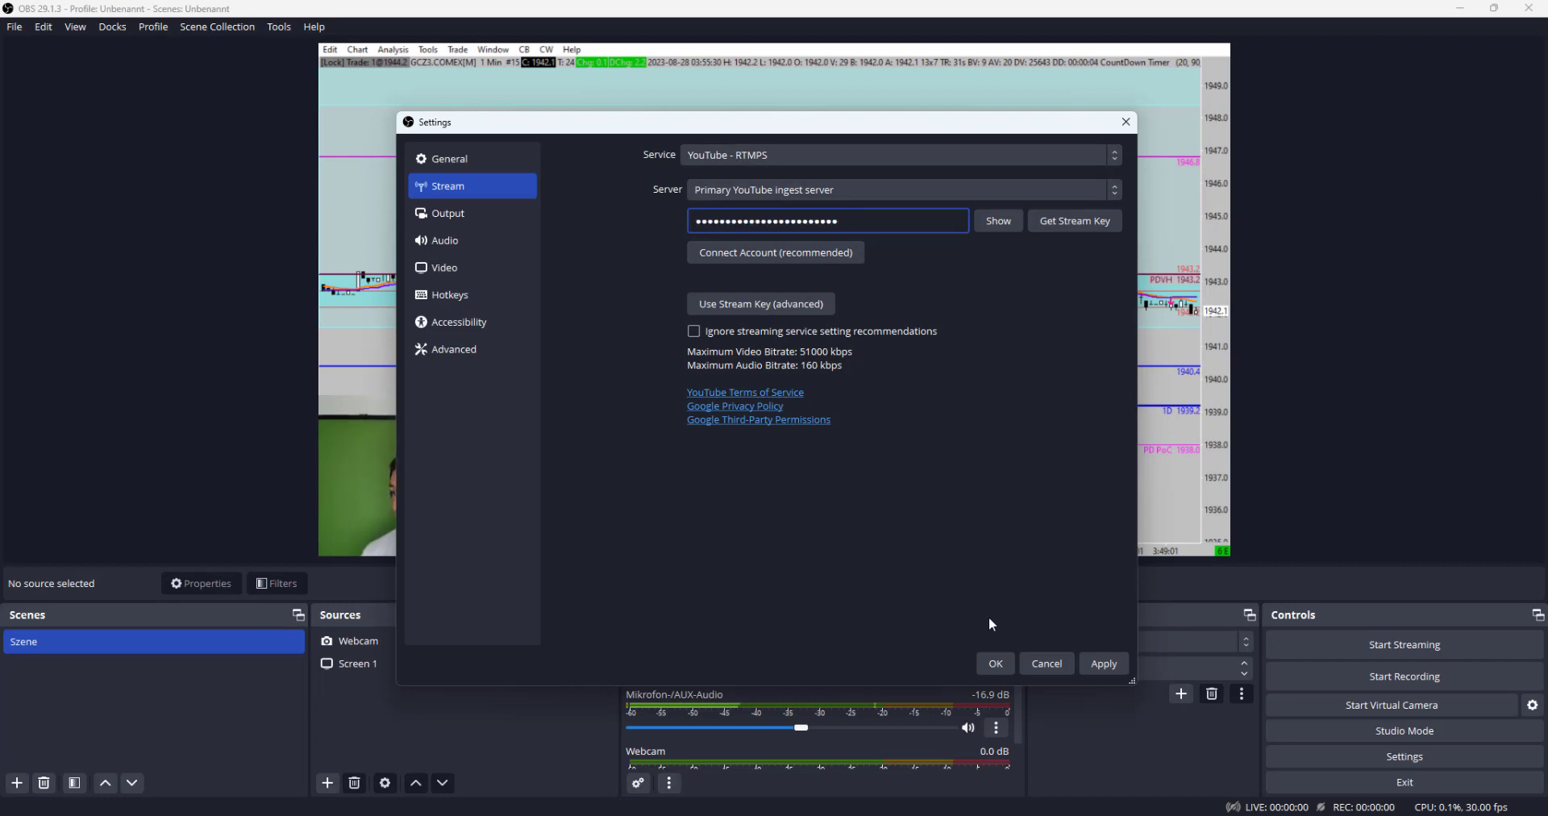
left_click(1104, 663)
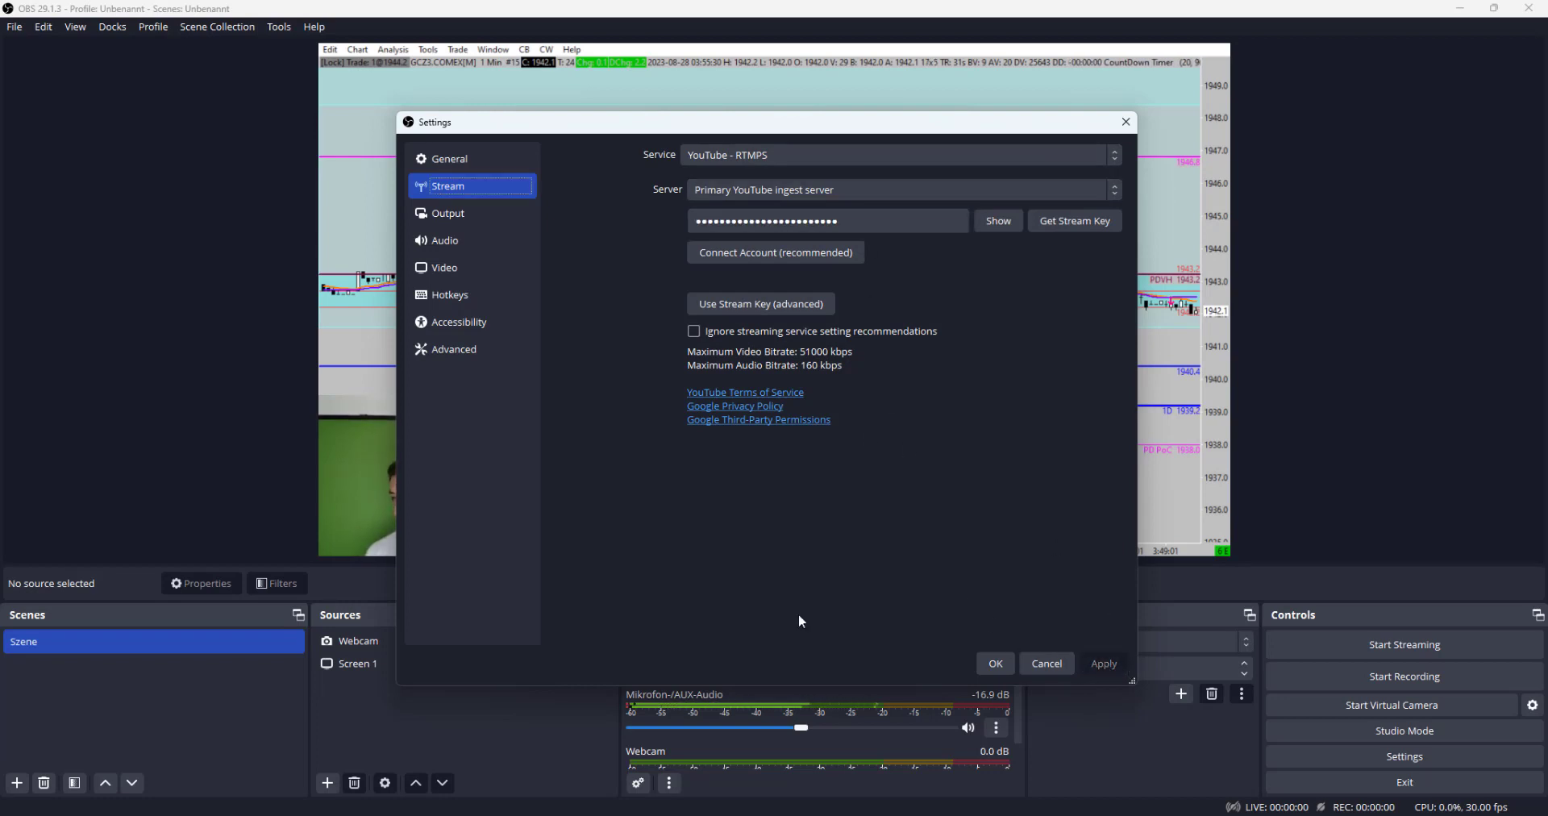
left_click(1000, 659)
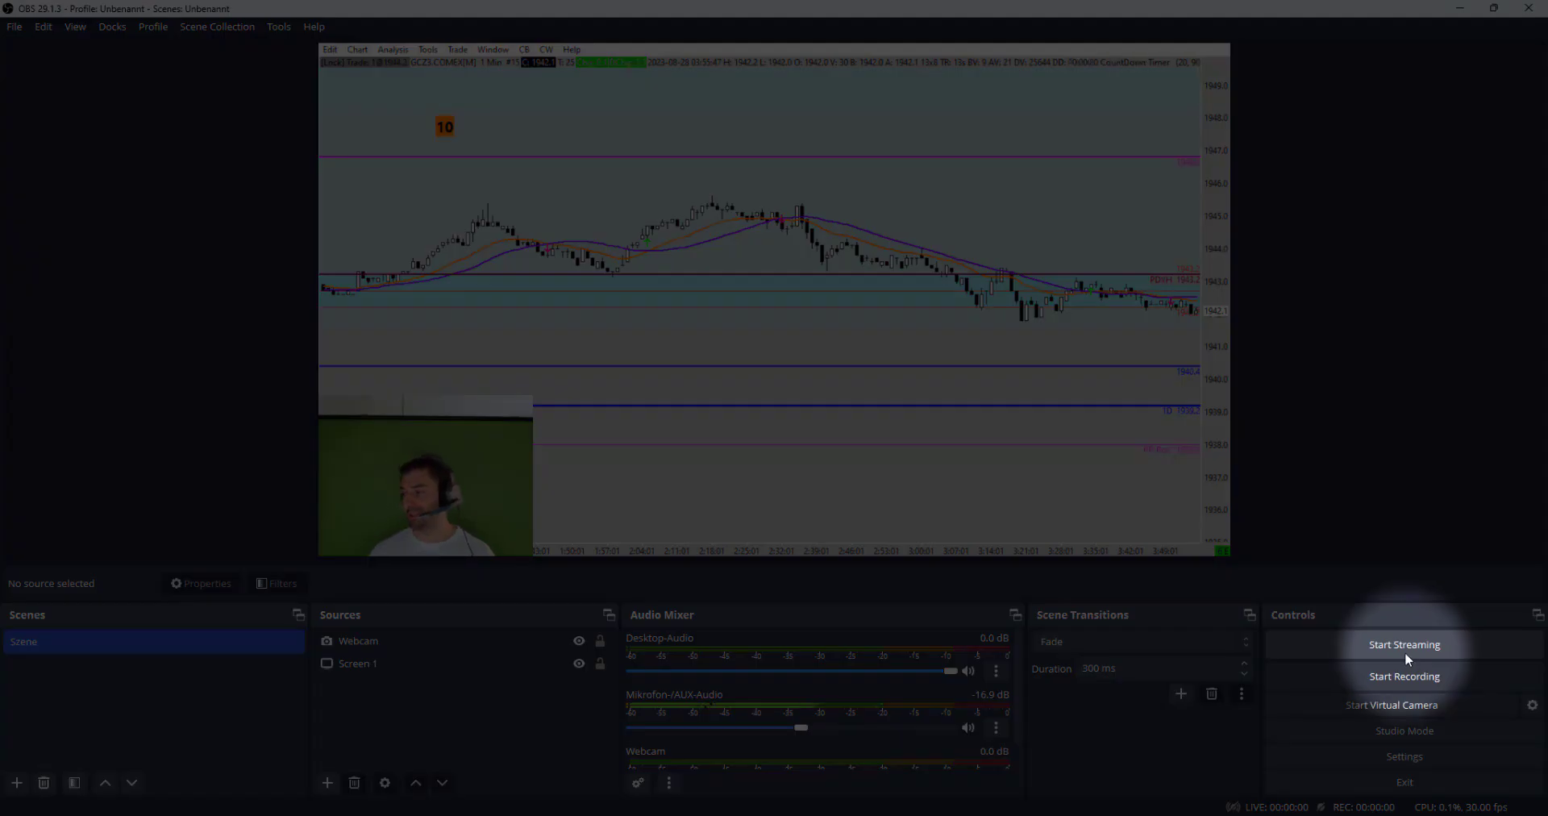
Step: Start streaming the gold chart scene, then shrink OBS to reveal YouTube Studio
left_click(1405, 650)
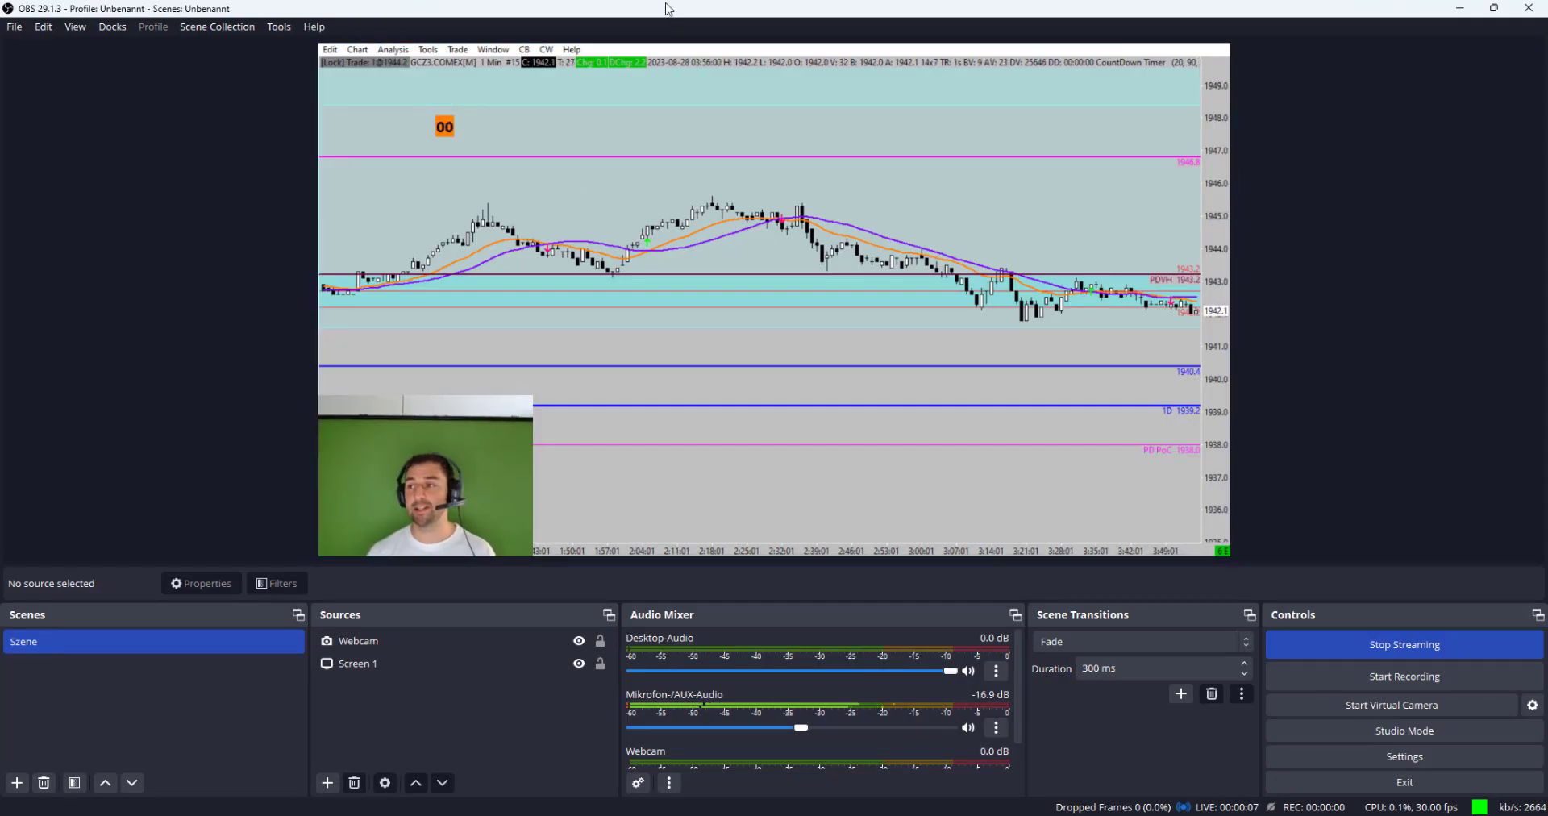
left_click_drag(595, 8, 0, 37)
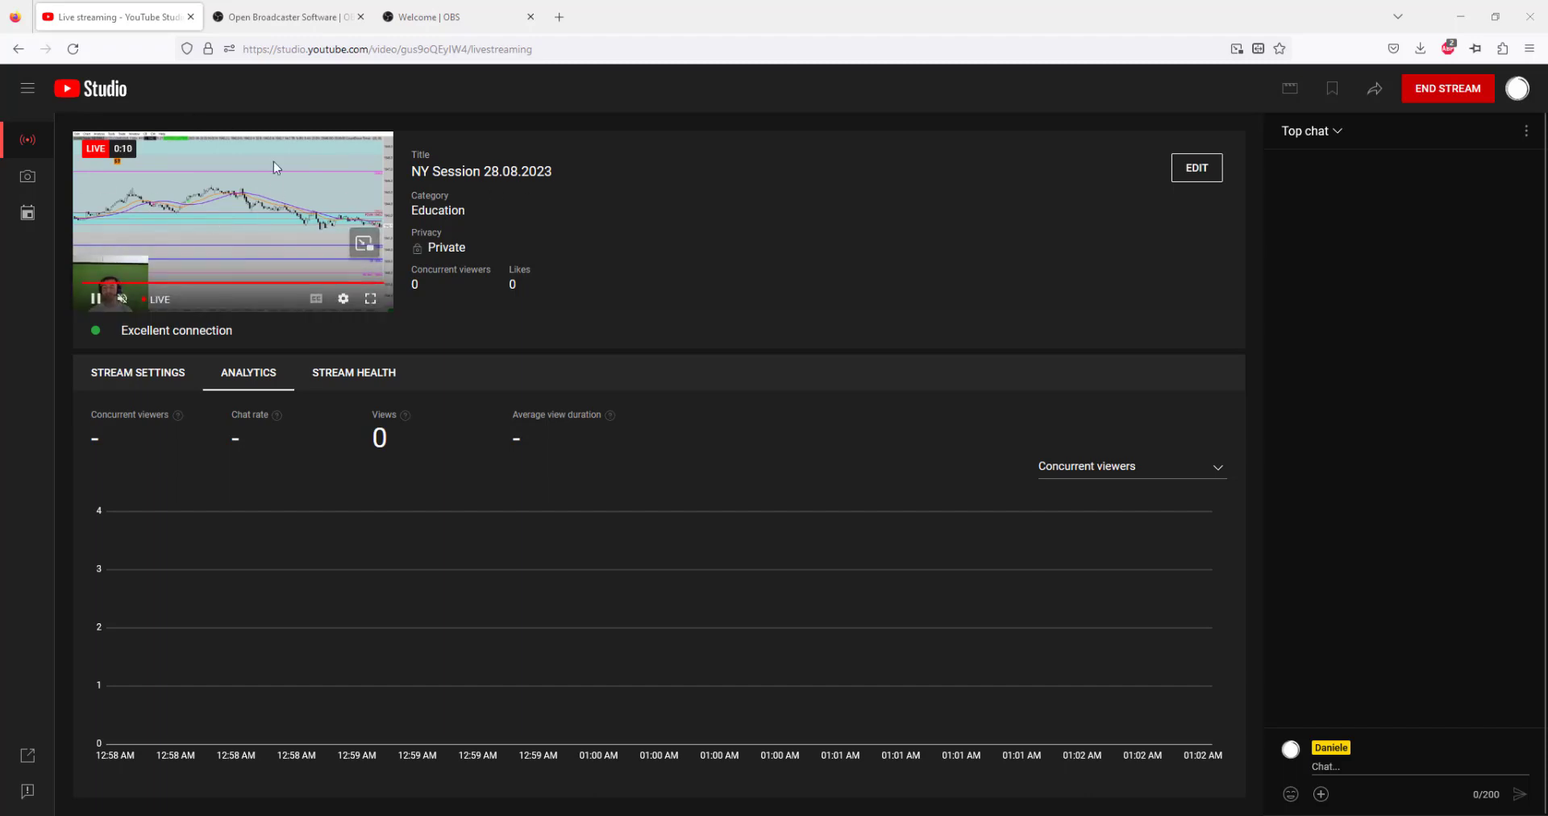
Step: Copy the livestream's video link from Share and load it in a new browser tab
left_click(1376, 89)
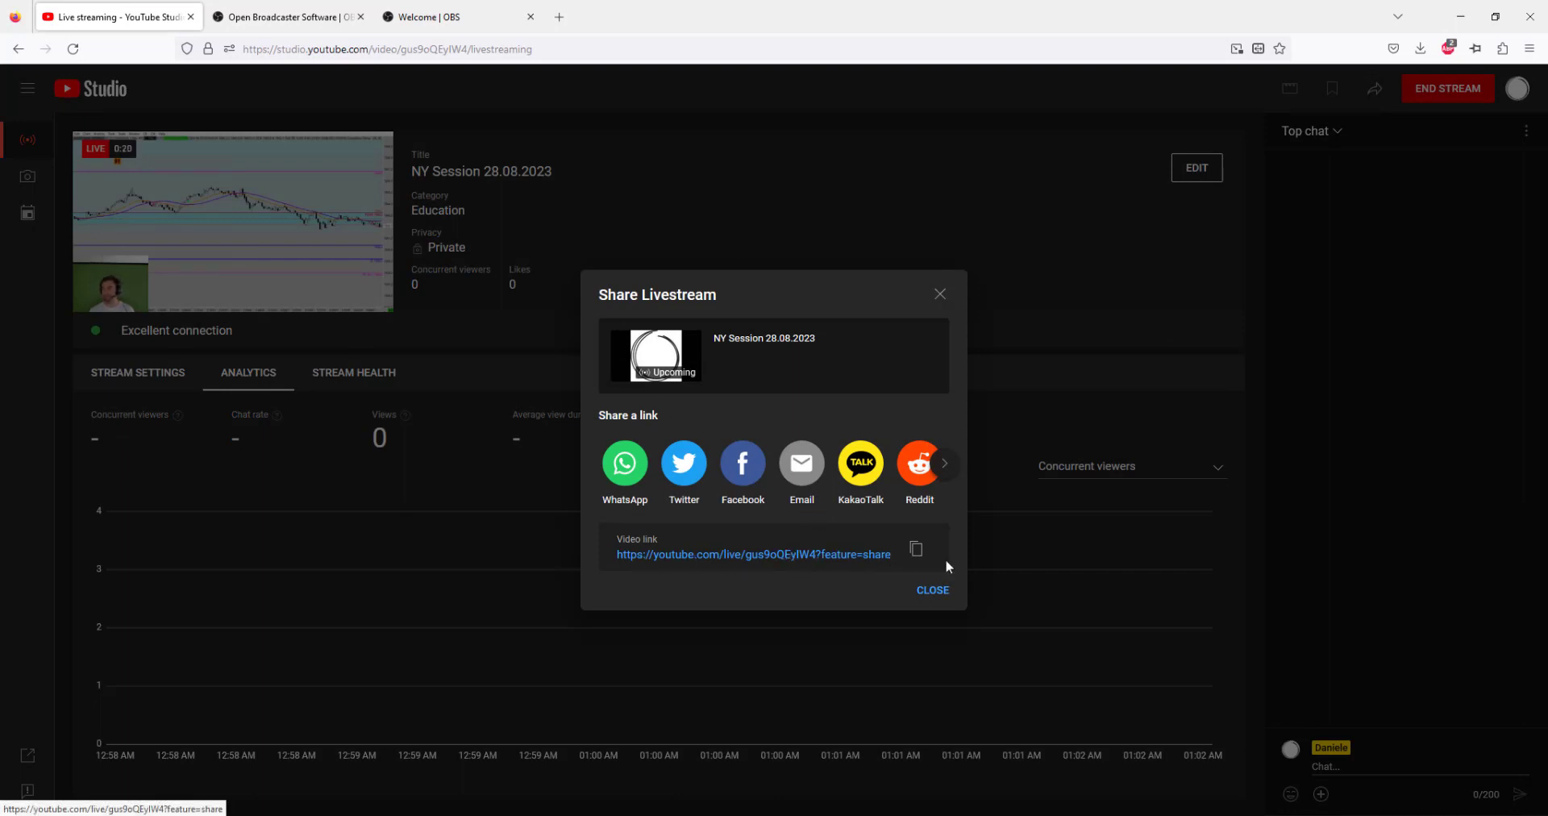
left_click(918, 550)
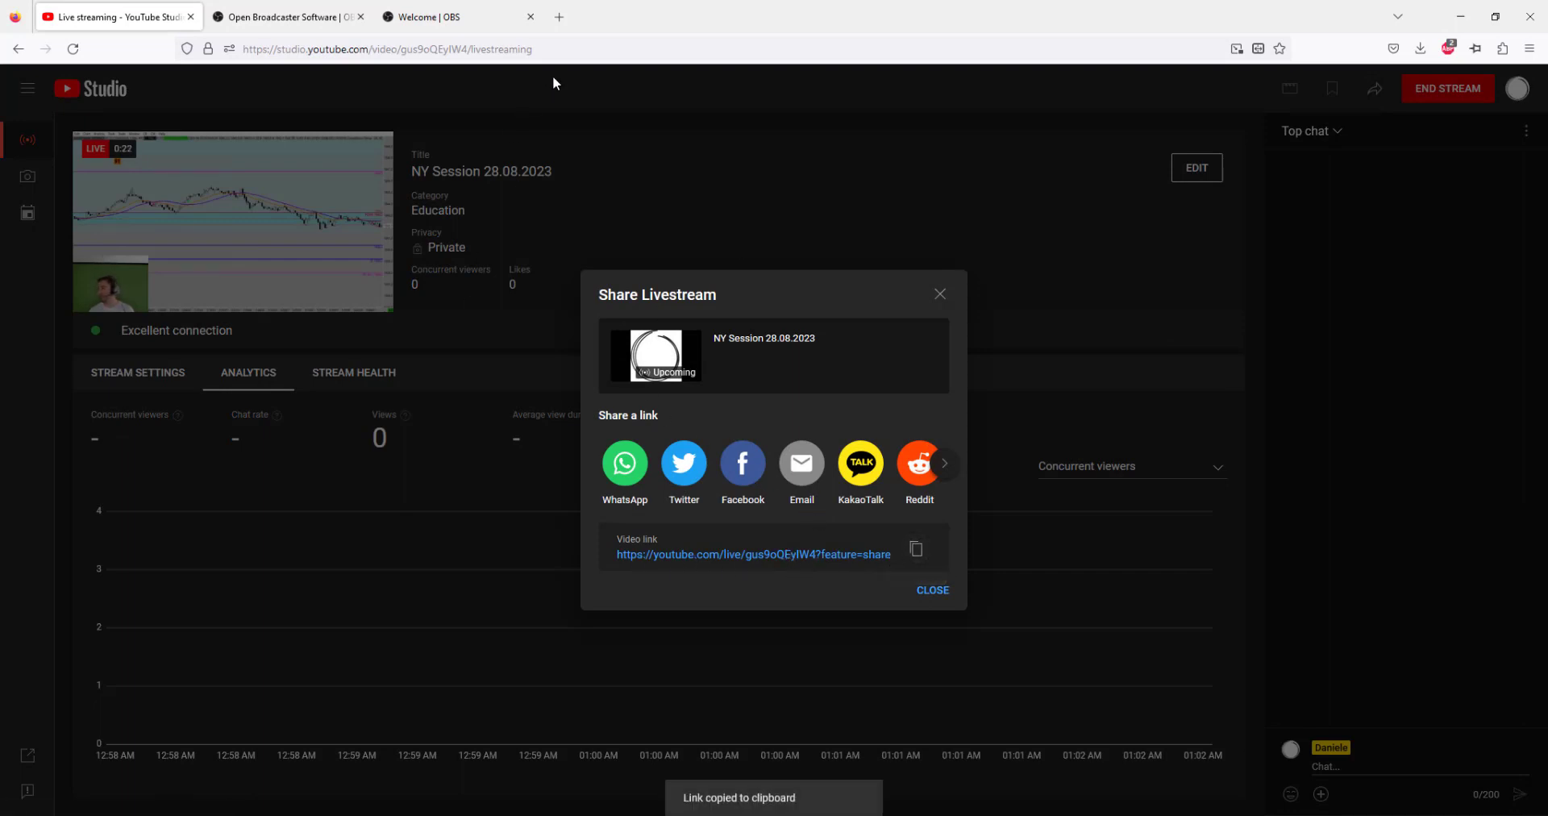
left_click(558, 17)
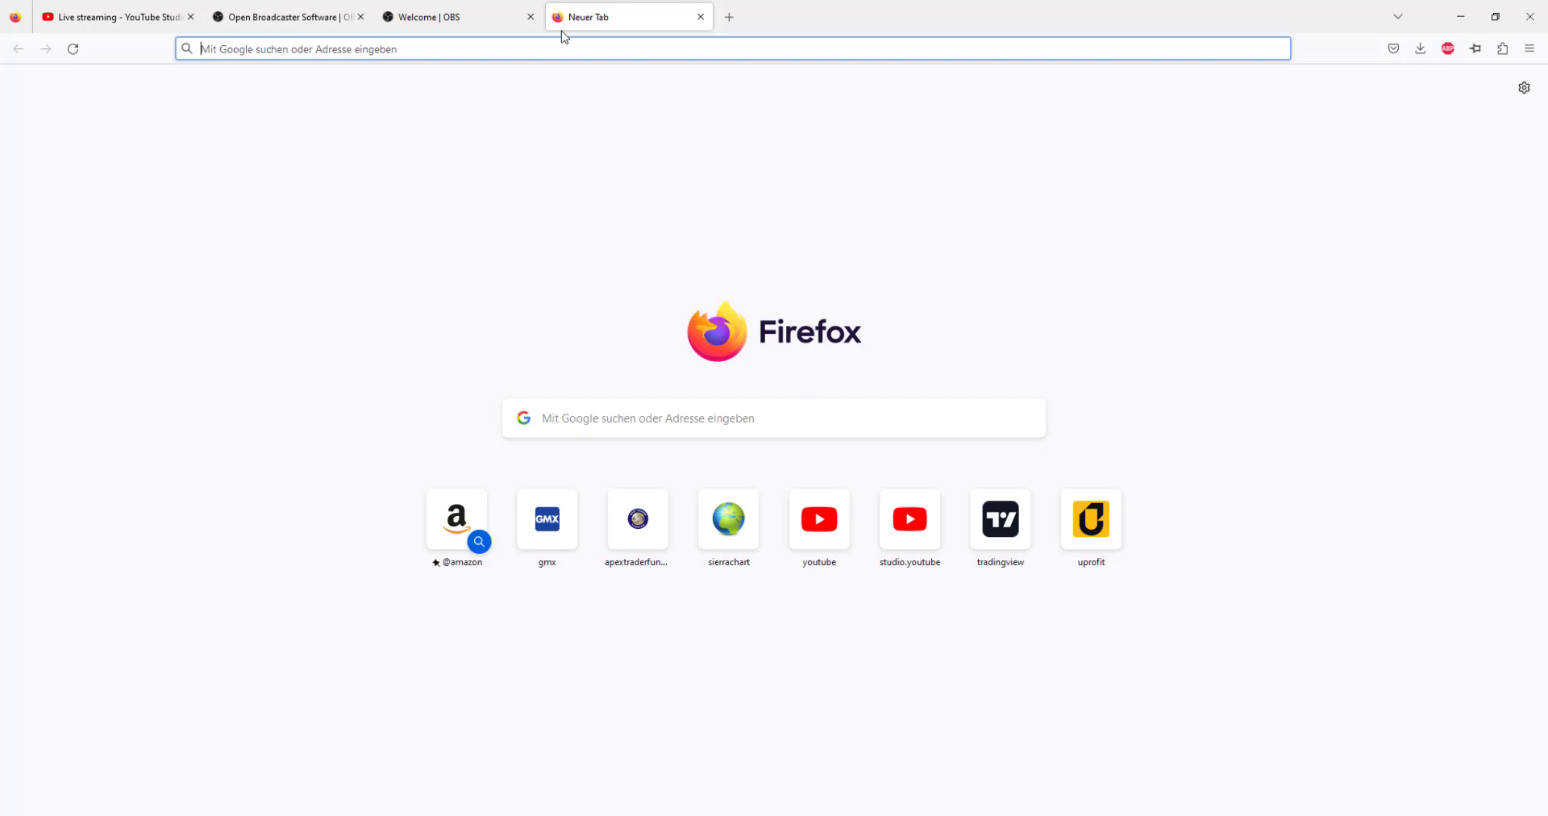
left_click(630, 44)
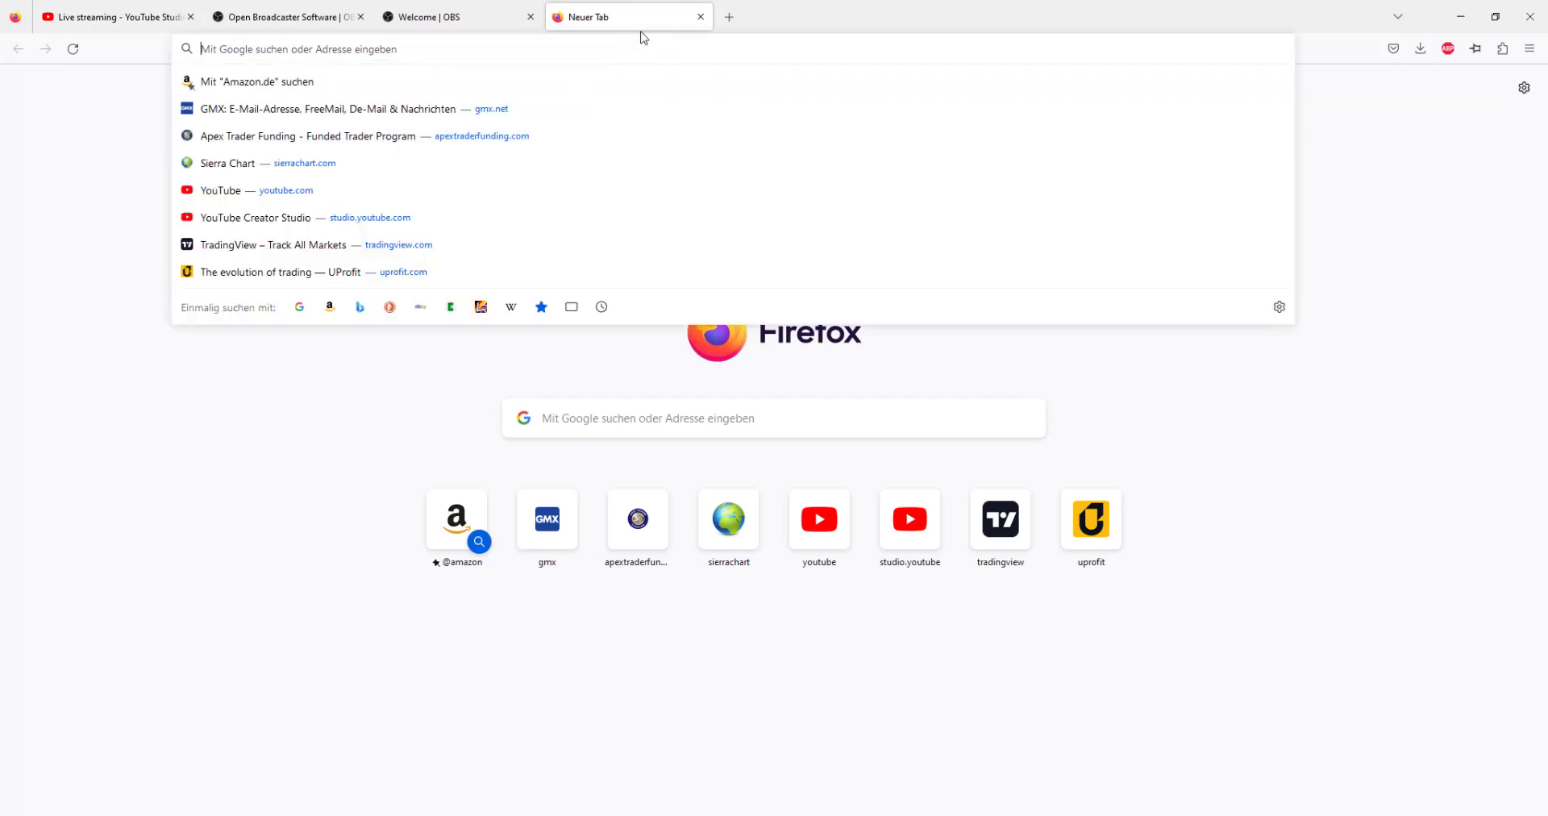
key("ctrl+v")
key("Return")
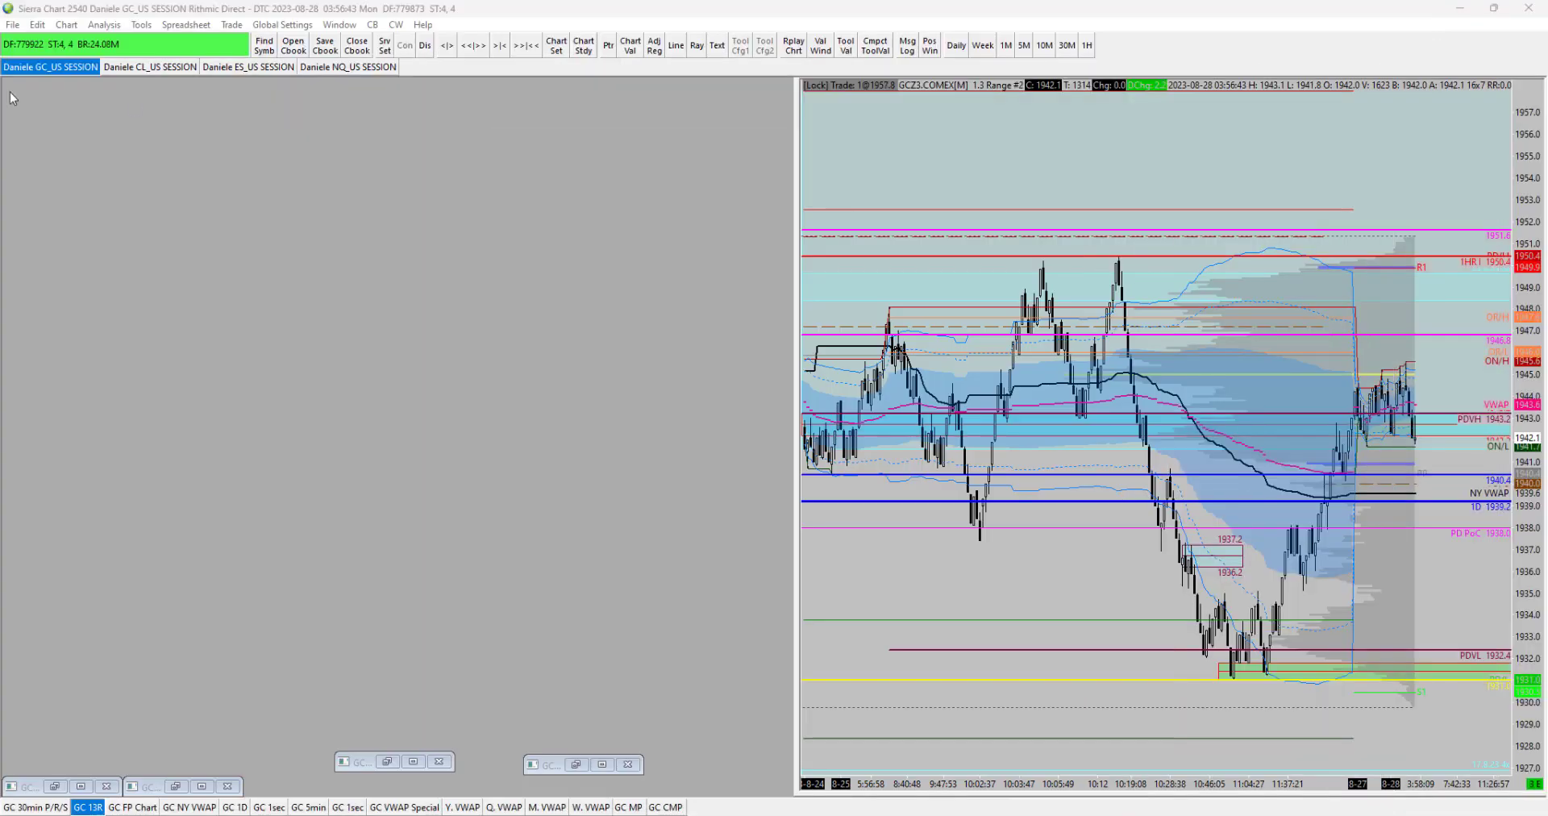
Step: Bring OBS back, stop the stream, minimize OBS and switch back to the browser
key("alt+Tab")
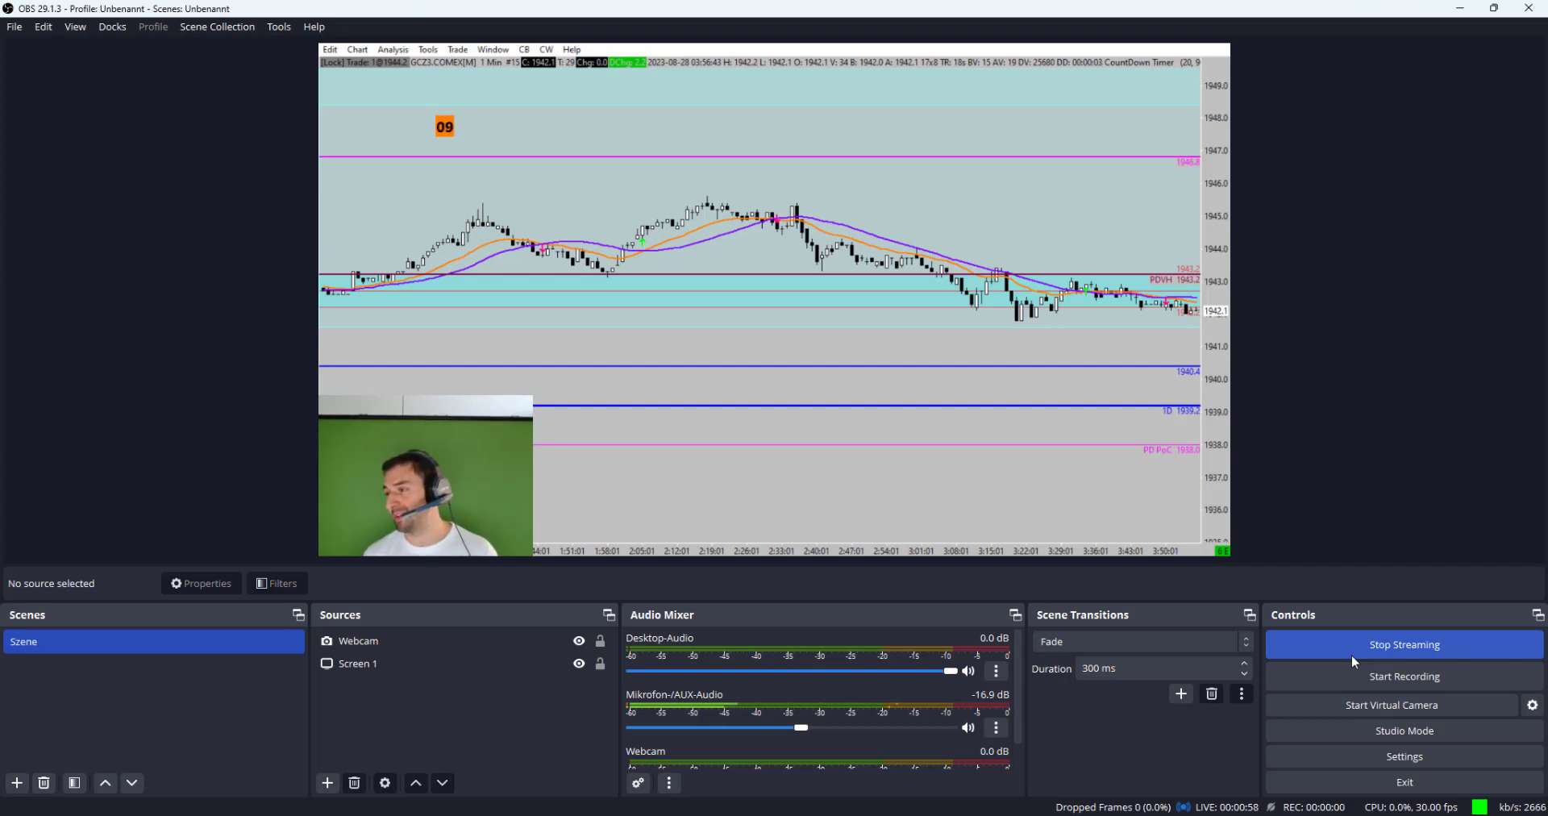
left_click(1412, 651)
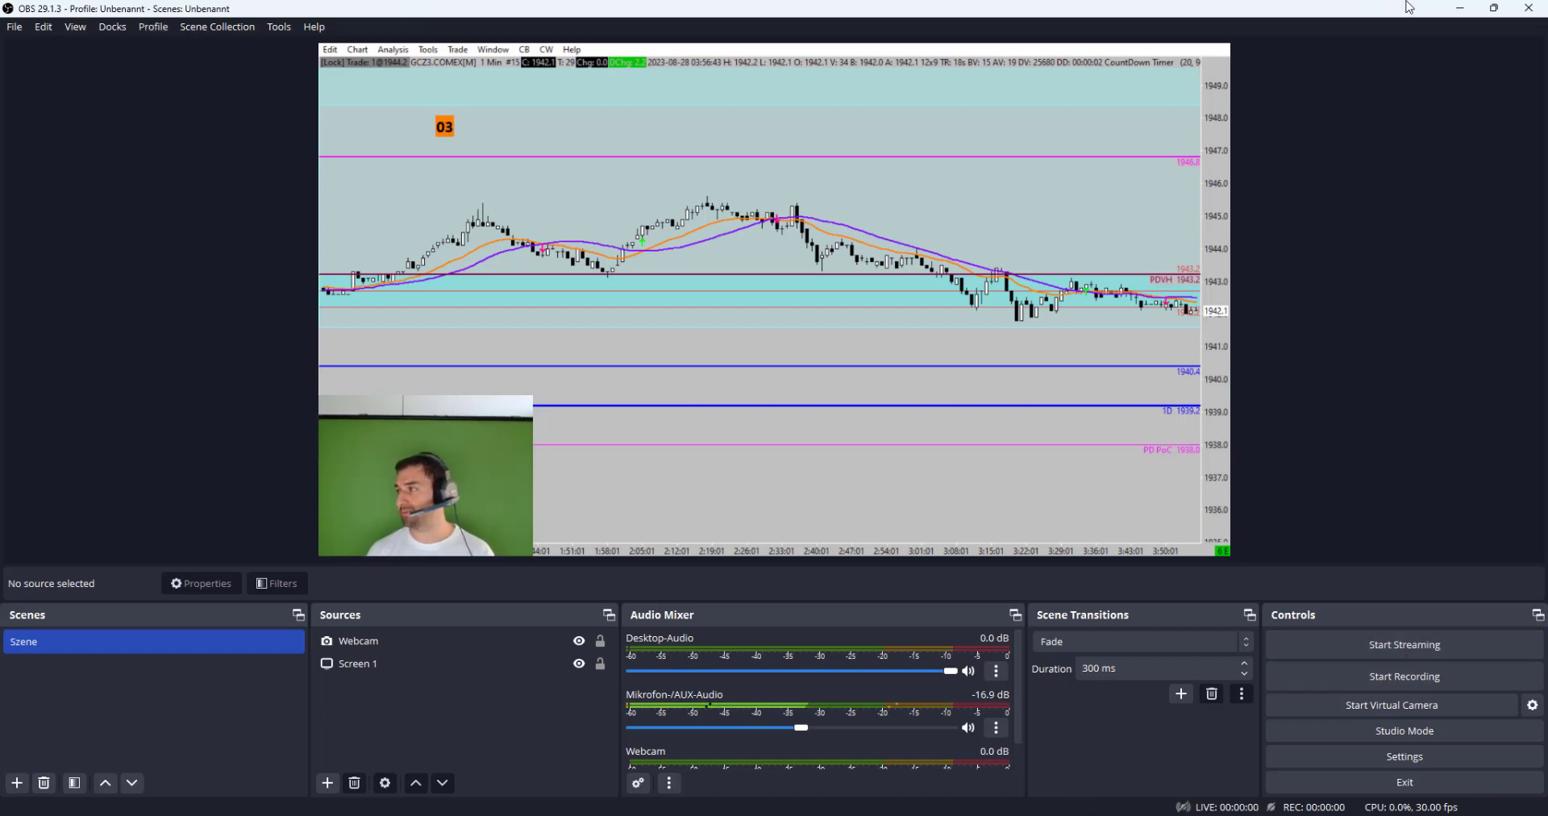
left_click(1459, 7)
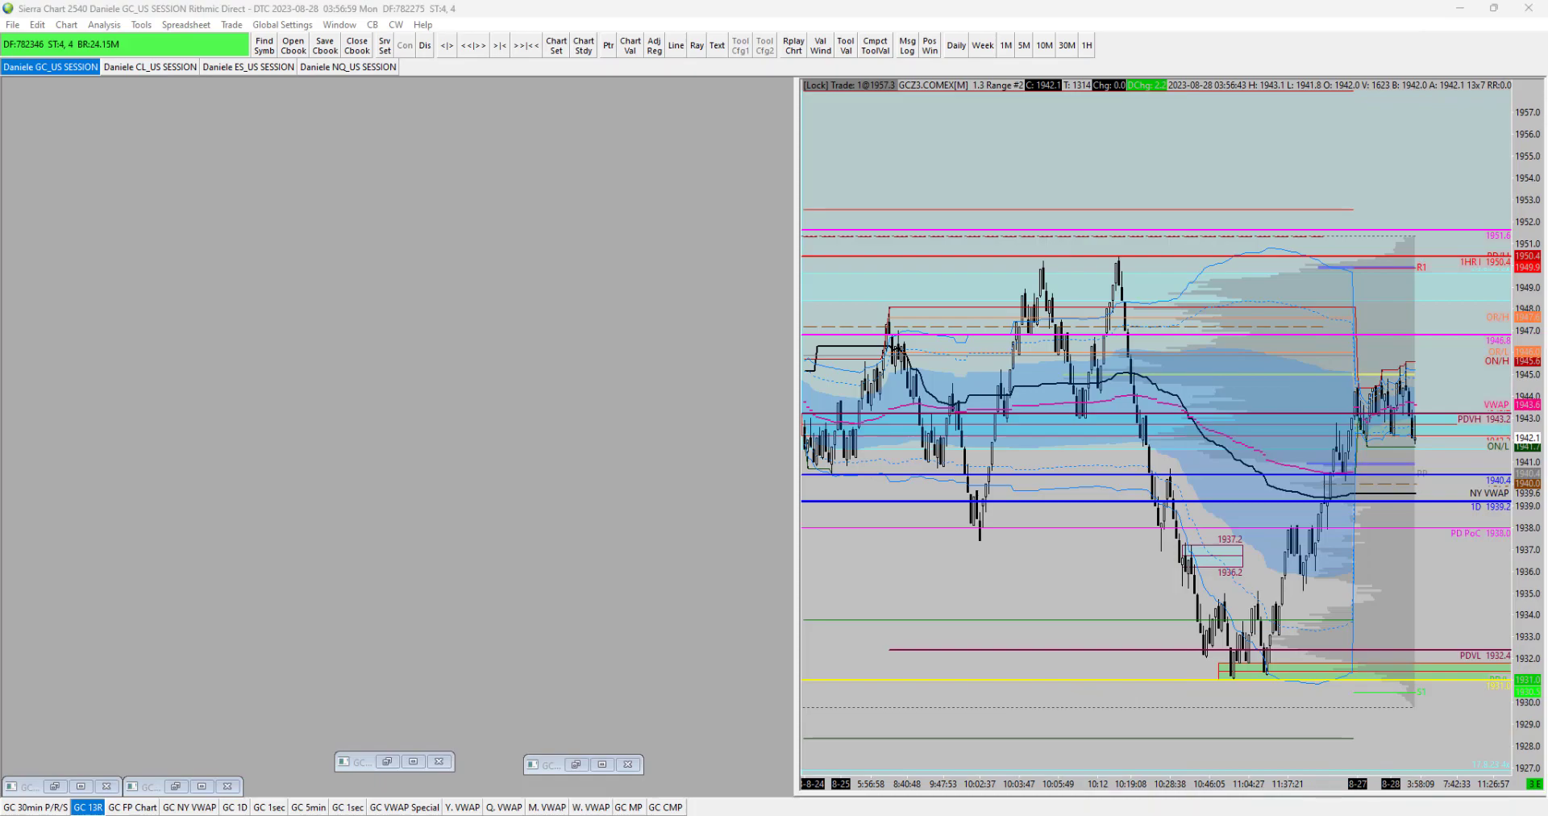
key("alt+Tab")
Step: Close the Share dialog and end the NY Session 28.08.2023 livestream, confirming with END
left_click(119, 11)
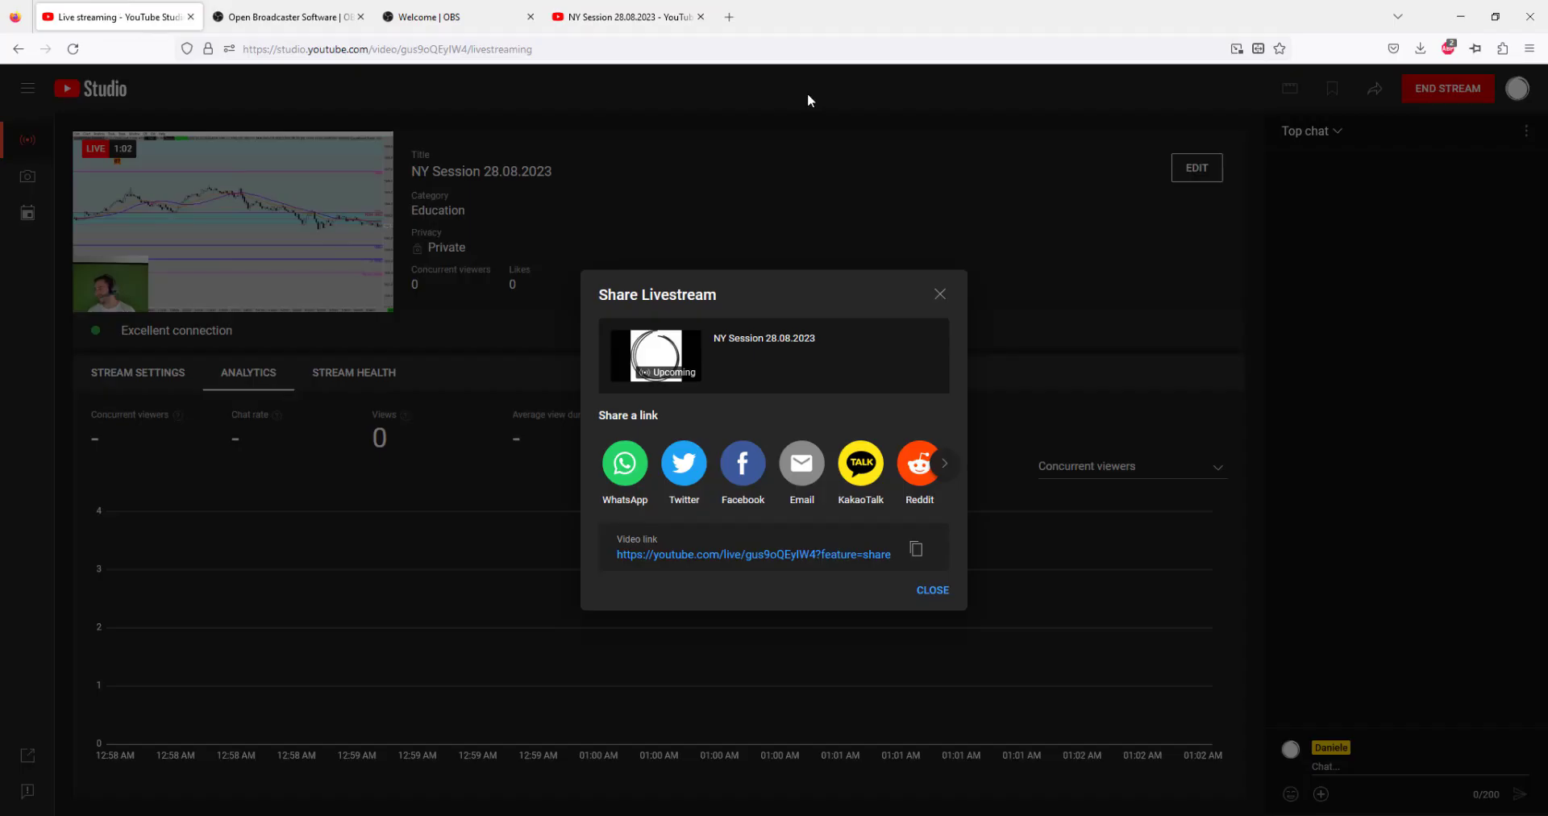
left_click(940, 294)
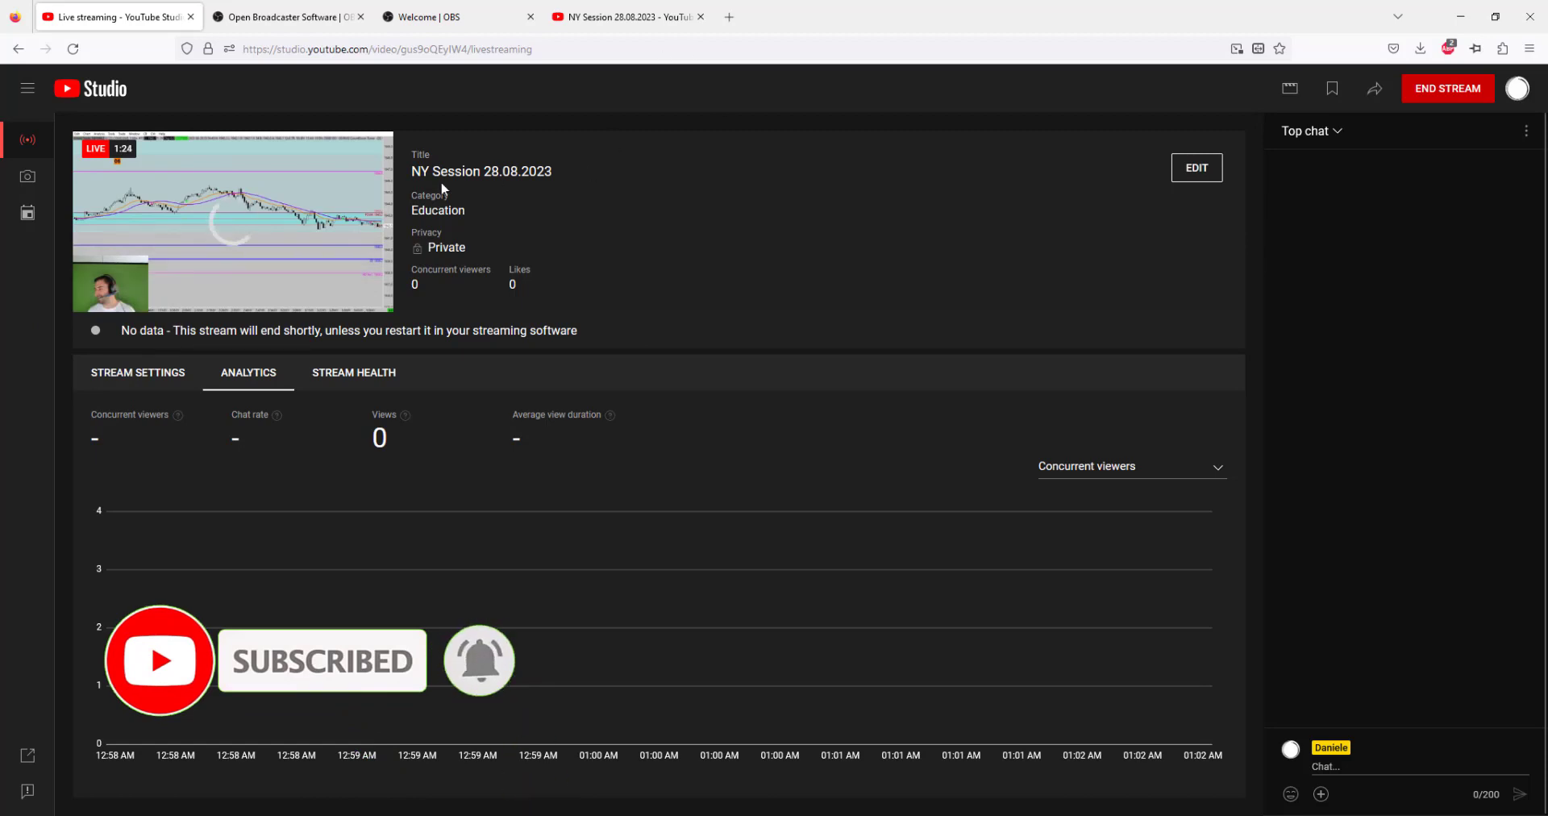
left_click(1433, 93)
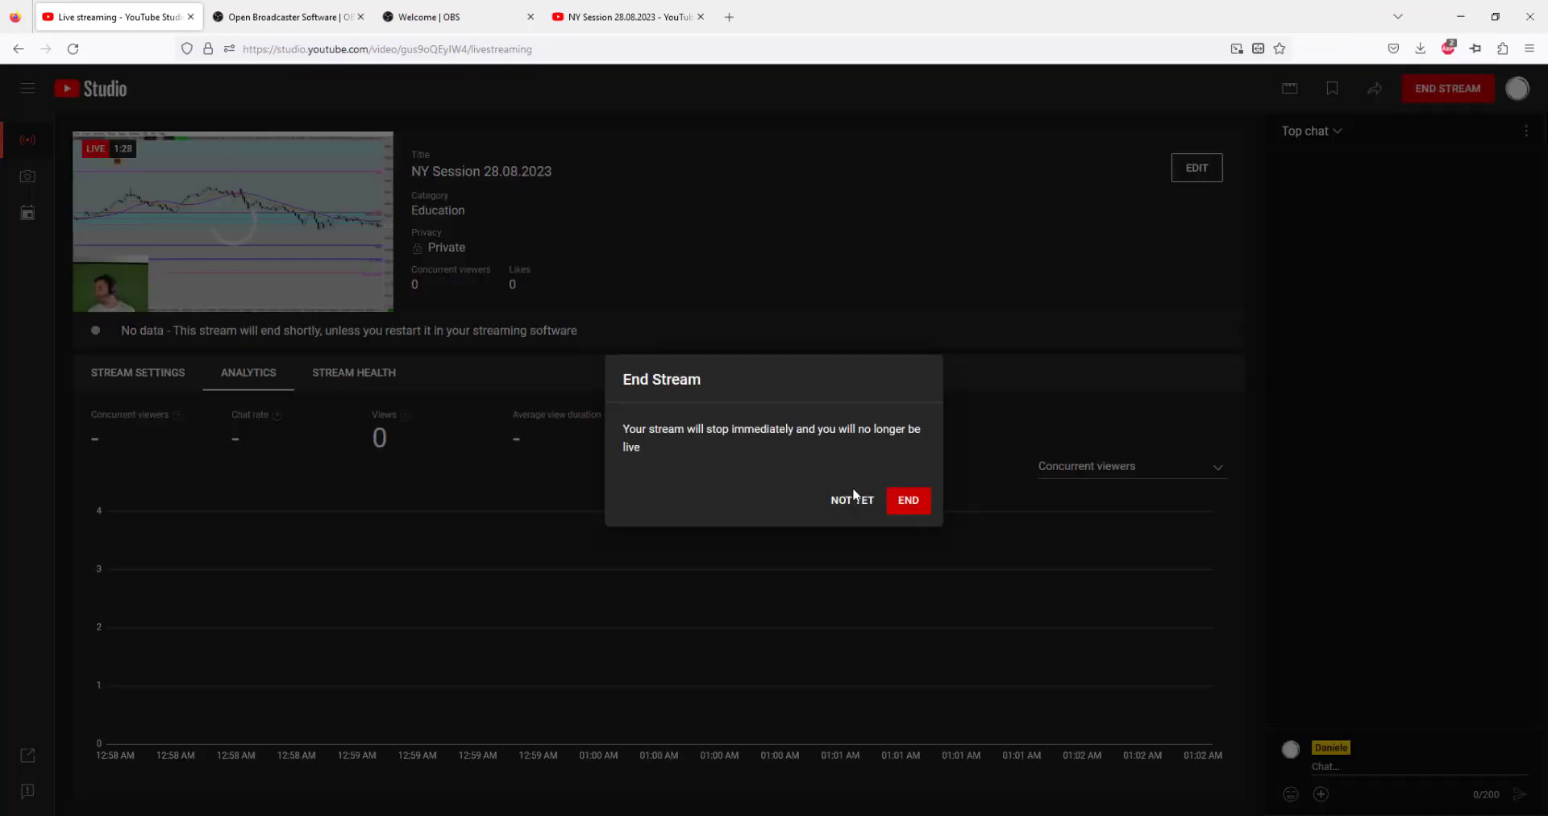
left_click(914, 503)
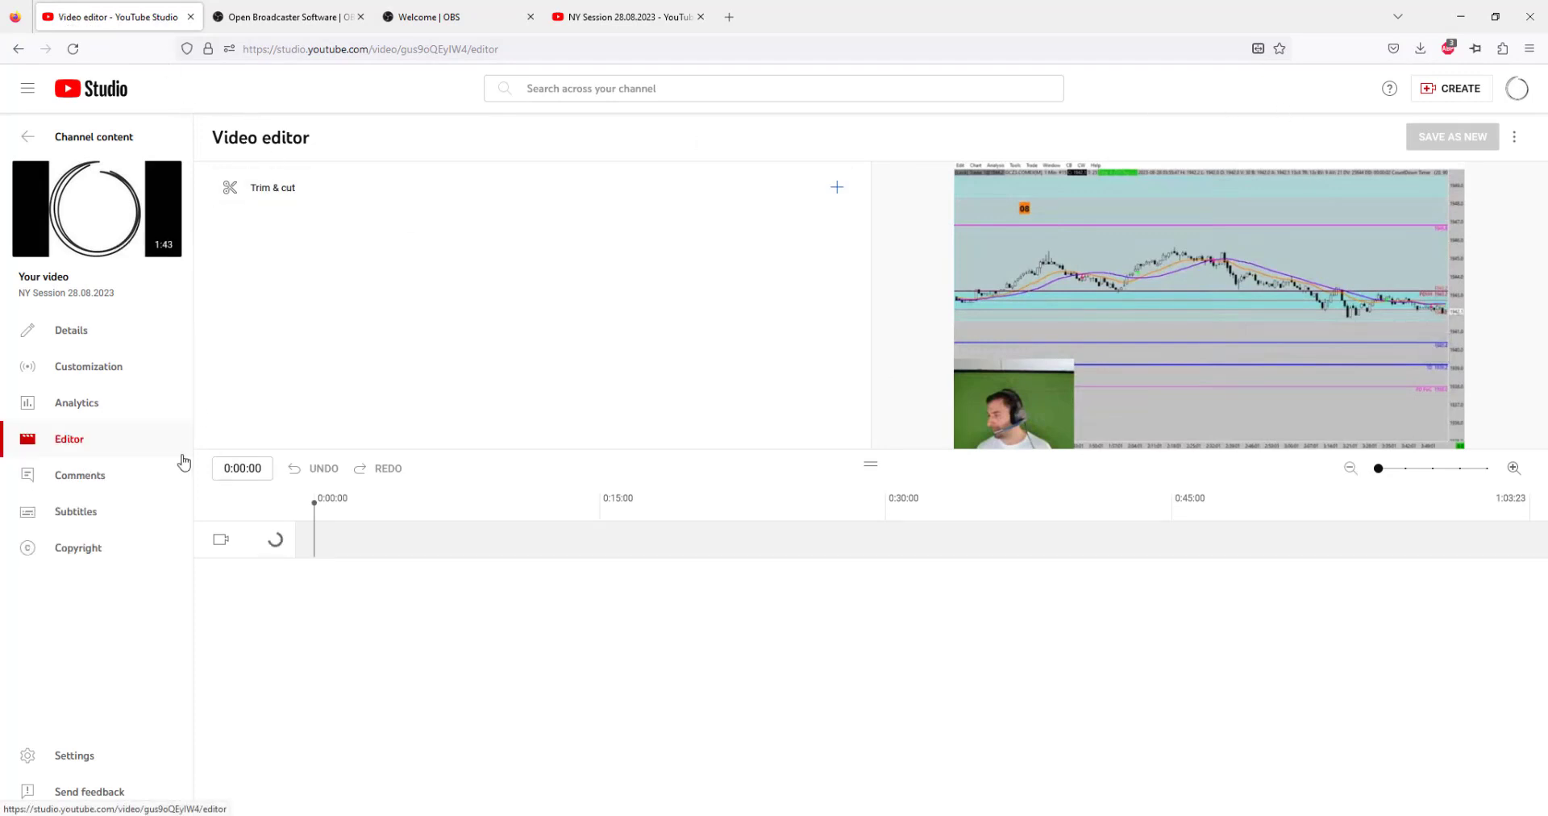
Step: Open the Live tab of Channel content to see the private NY Session 28.08.2023 replay
left_click(74, 138)
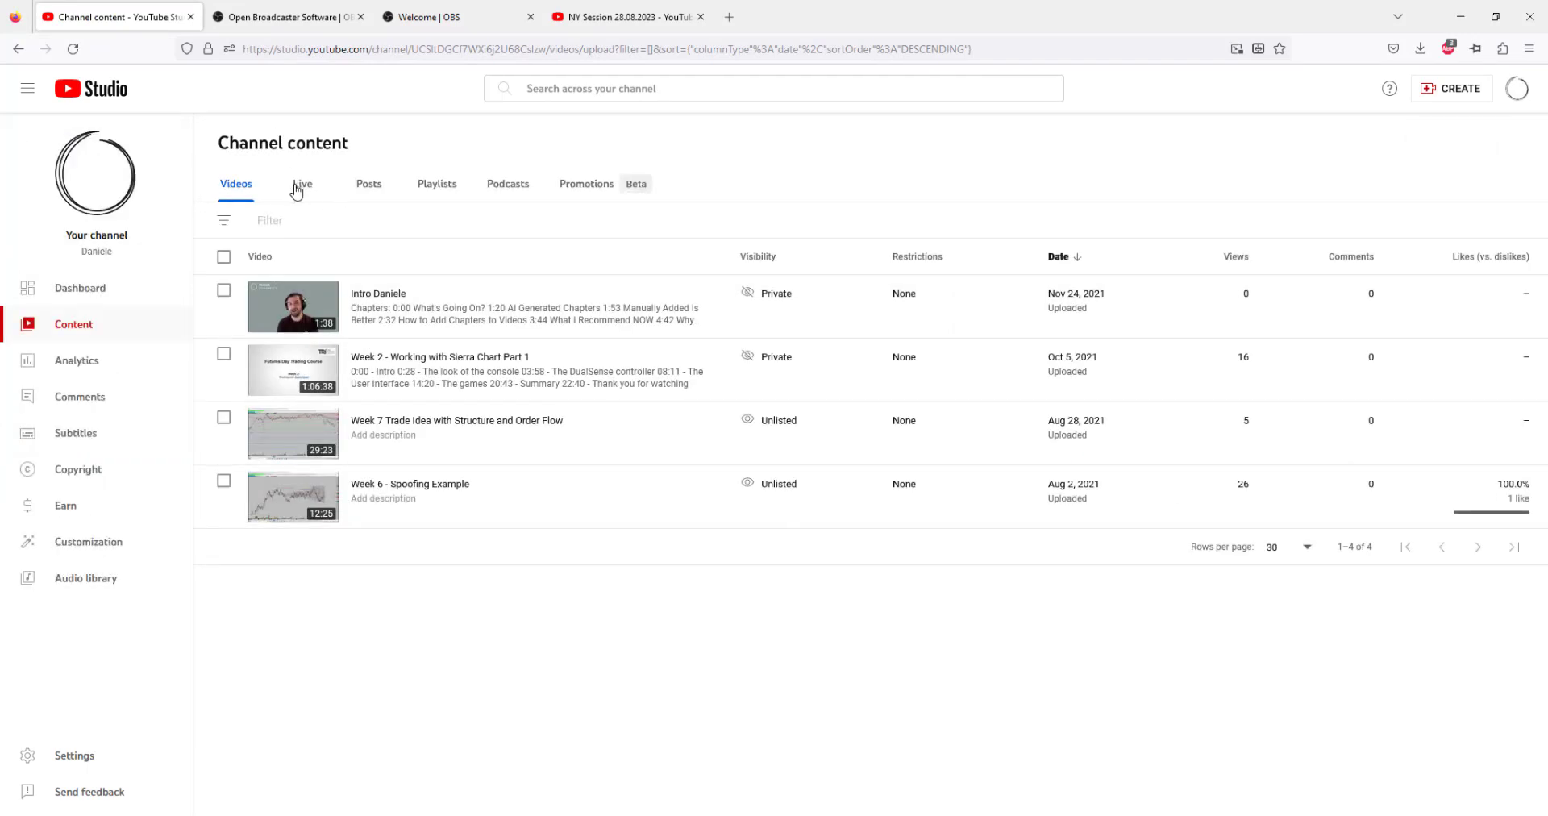
left_click(297, 187)
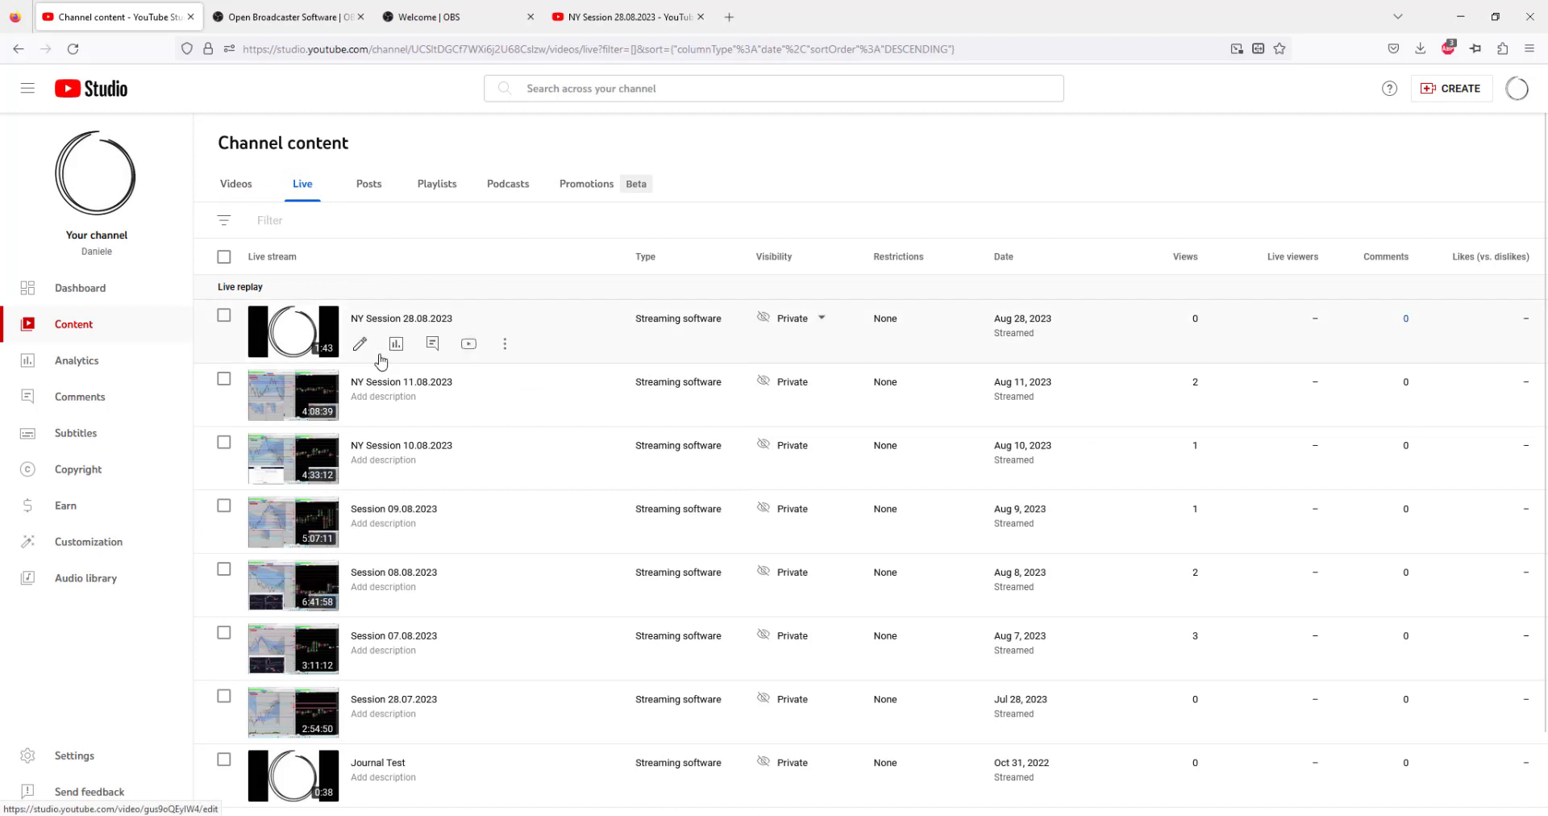